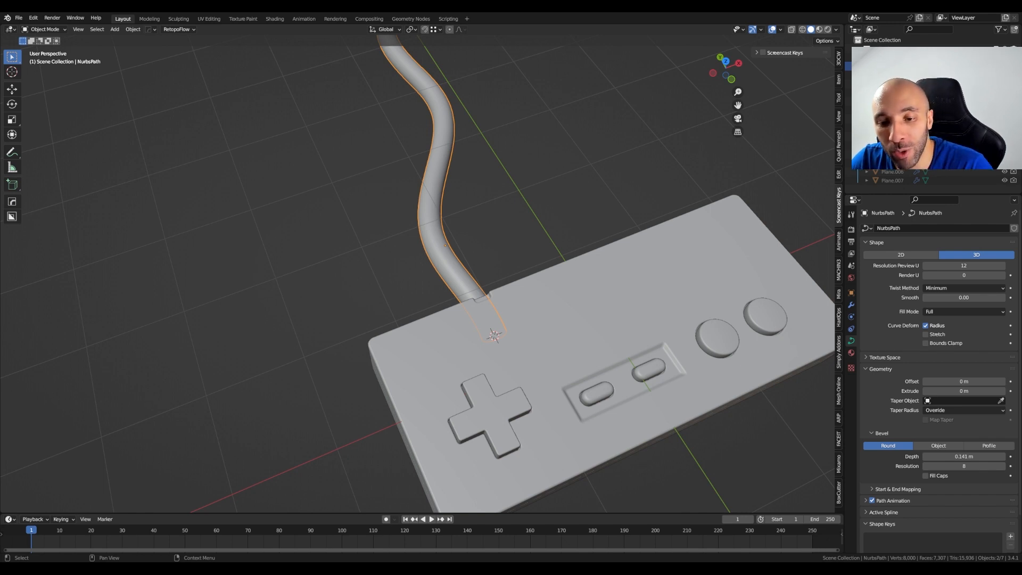
Unhide all hidden objects and select the boolean cutter surrounding the D-pad on the controller
{"action": "middle_click_drag", "start_coordinate": [522, 330], "coordinate": [543, 342]}
{"action": "left_click", "coordinate": [553, 361]}
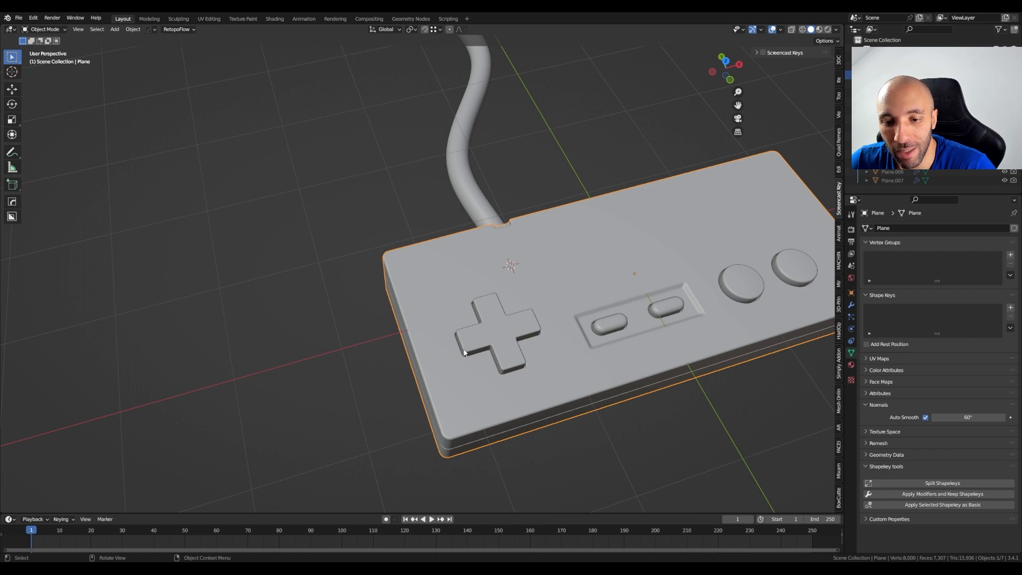
{"action": "scroll", "coordinate": [481, 297], "scroll_direction": "up", "scroll_amount": 4}
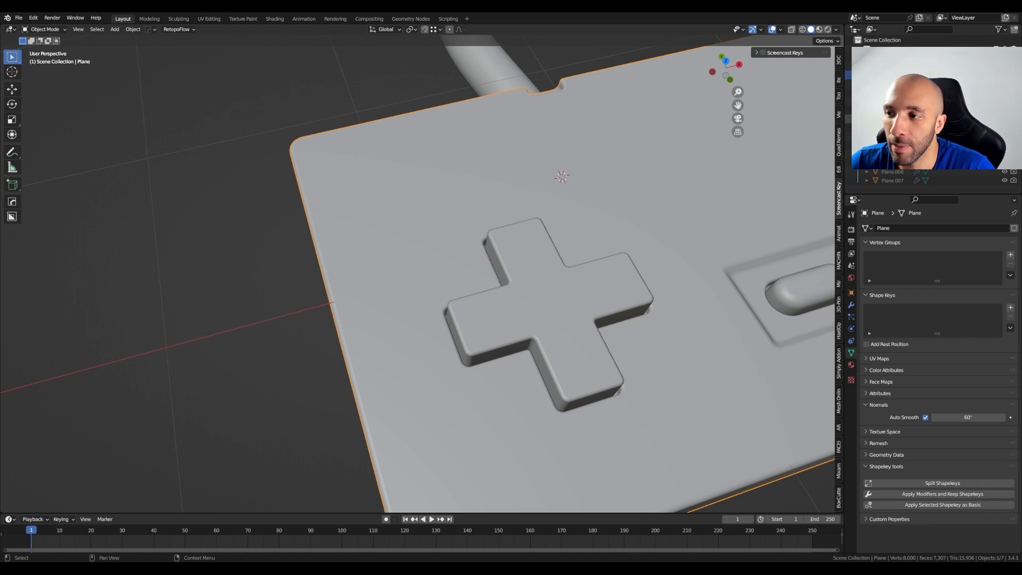
{"action": "key", "text": "alt+h"}
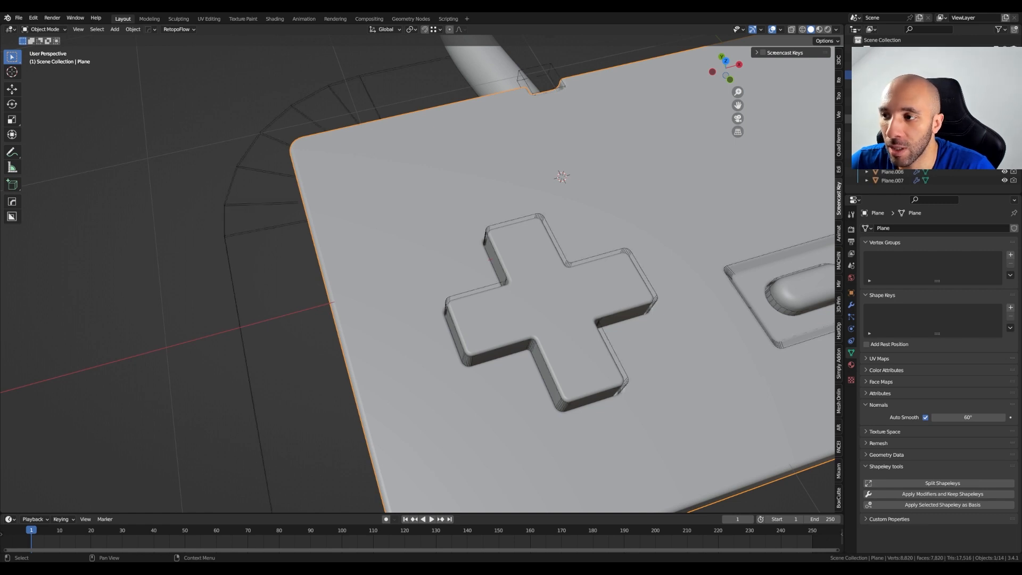
{"action": "left_click", "coordinate": [612, 349]}
{"action": "middle_click_drag", "start_coordinate": [613, 349], "coordinate": [620, 376]}
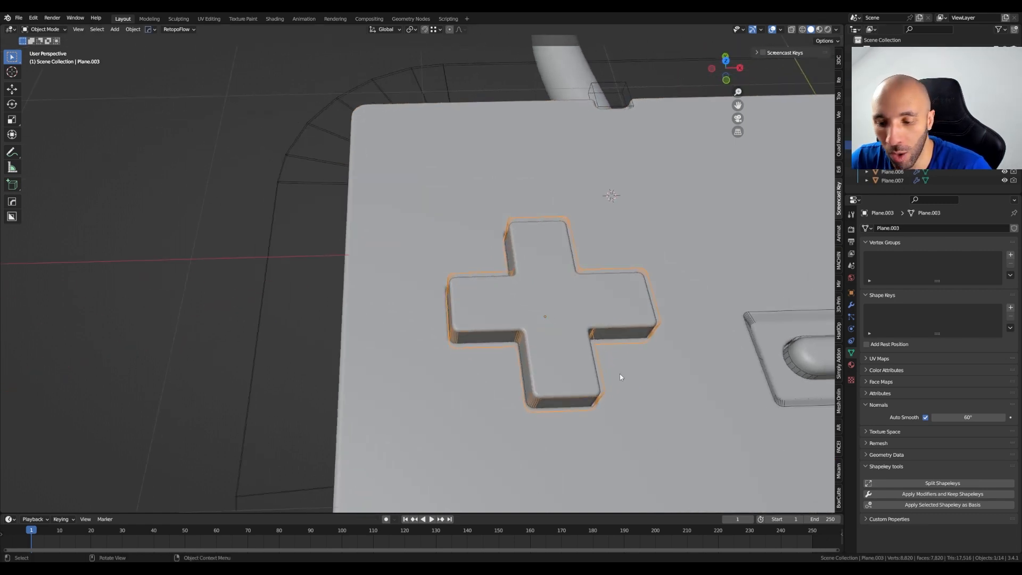
Hide the reference image in top view and open the D-pad cutter for vertex editing with X-ray on
{"action": "key", "text": "KP_7"}
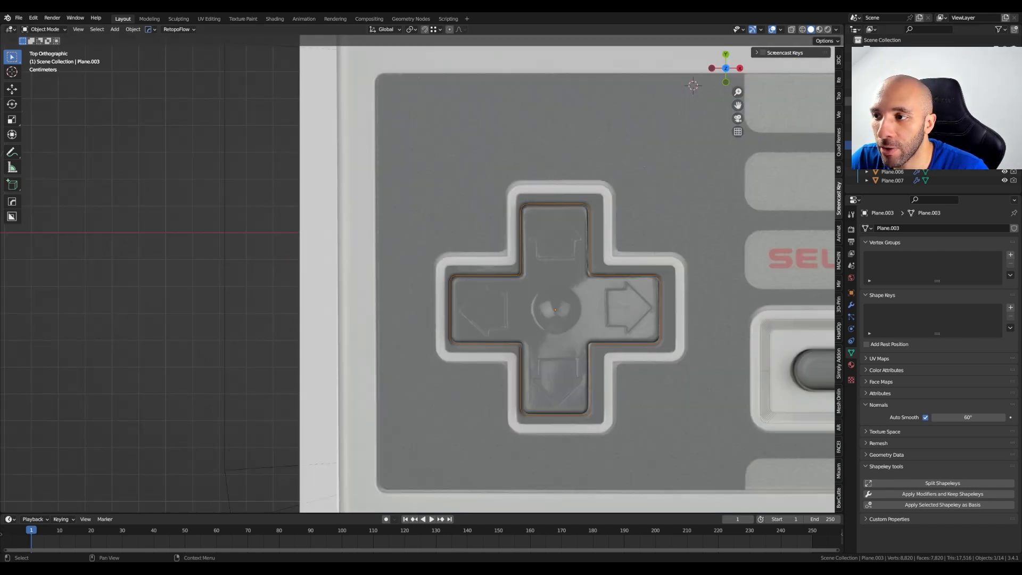
{"action": "key", "text": "shift+h"}
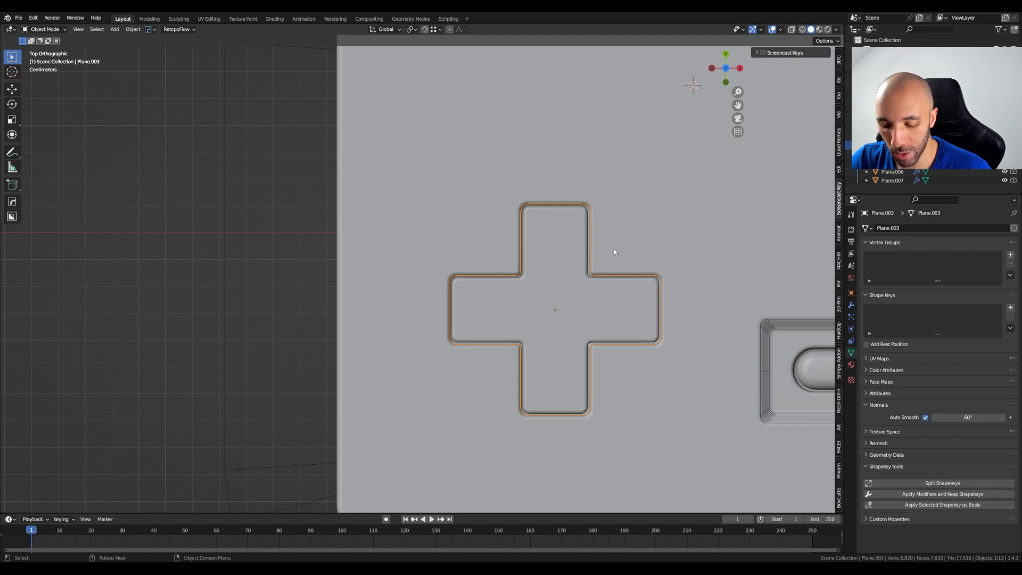
{"action": "key", "text": "ctrl+Tab"}
{"action": "left_click", "coordinate": [549, 246]}
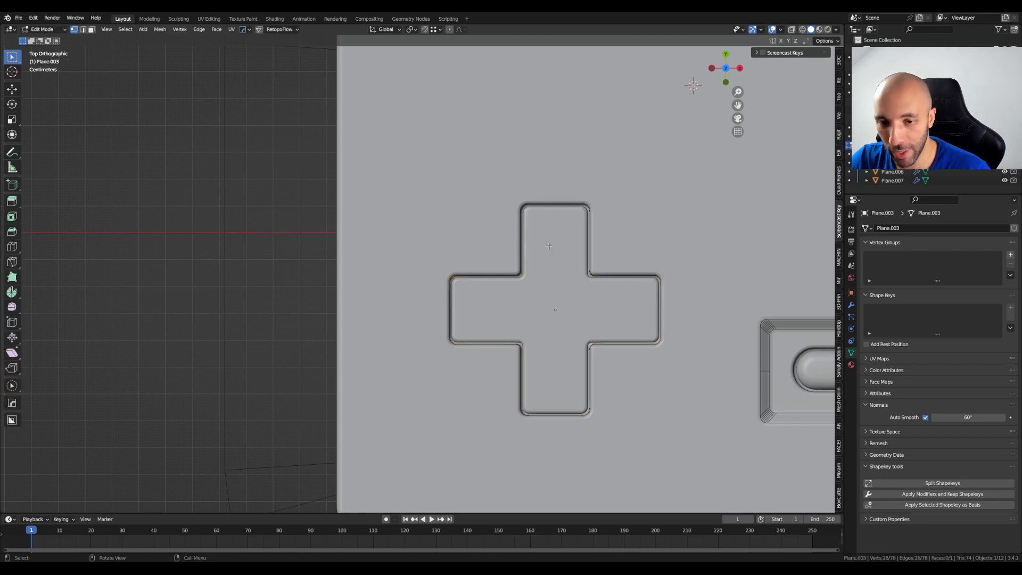
{"action": "key", "text": "alt+z"}
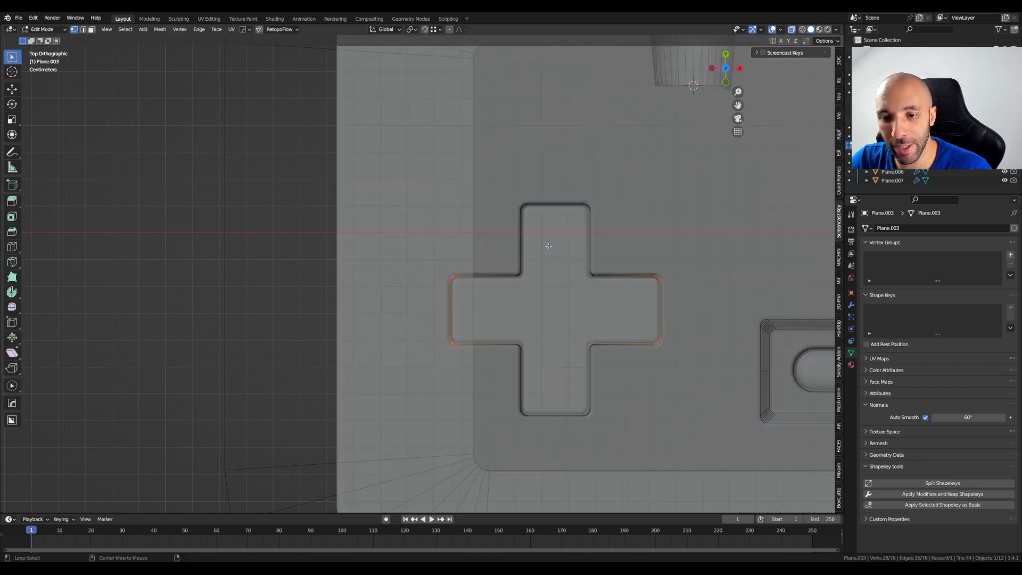
Select the entire mesh of the D-pad cutter in top view
{"action": "middle_click_drag", "start_coordinate": [549, 246], "coordinate": [563, 306]}
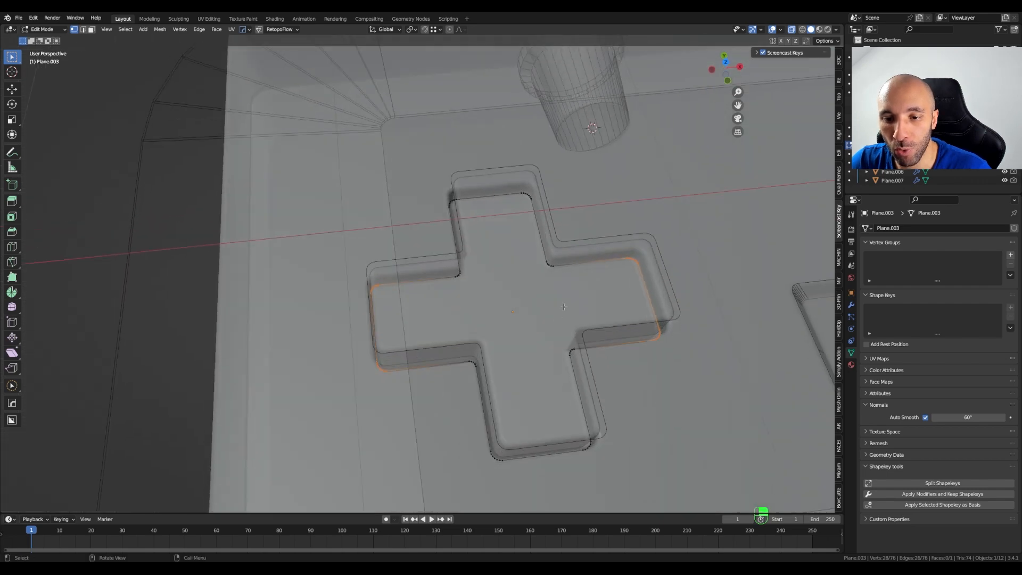
{"action": "middle_click_drag", "start_coordinate": [468, 325], "coordinate": [463, 326]}
{"action": "key", "text": "KP_7"}
{"action": "scroll", "coordinate": [370, 288], "scroll_direction": "up", "scroll_amount": 4}
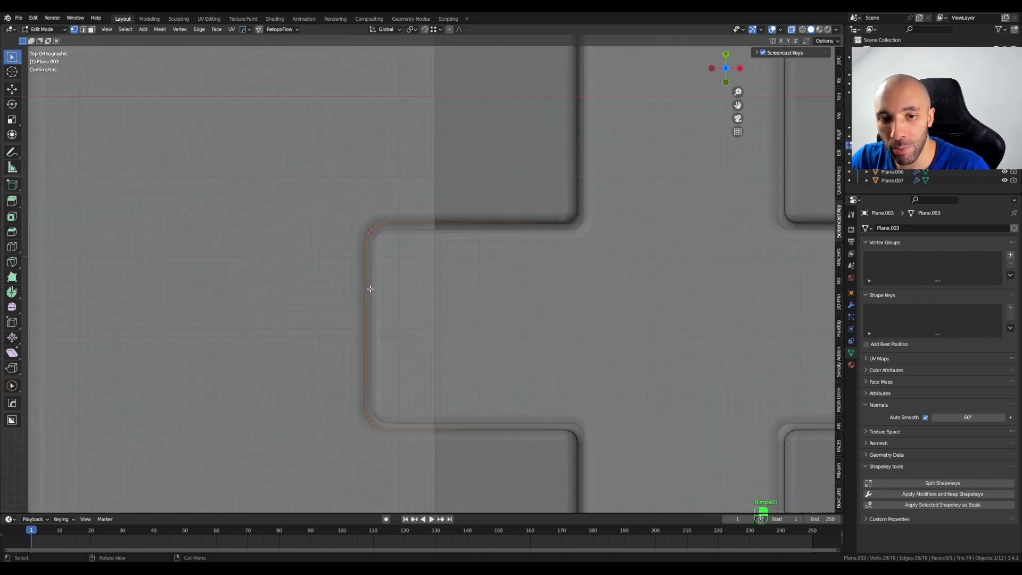
{"action": "scroll", "coordinate": [545, 296], "scroll_direction": "down", "scroll_amount": 2}
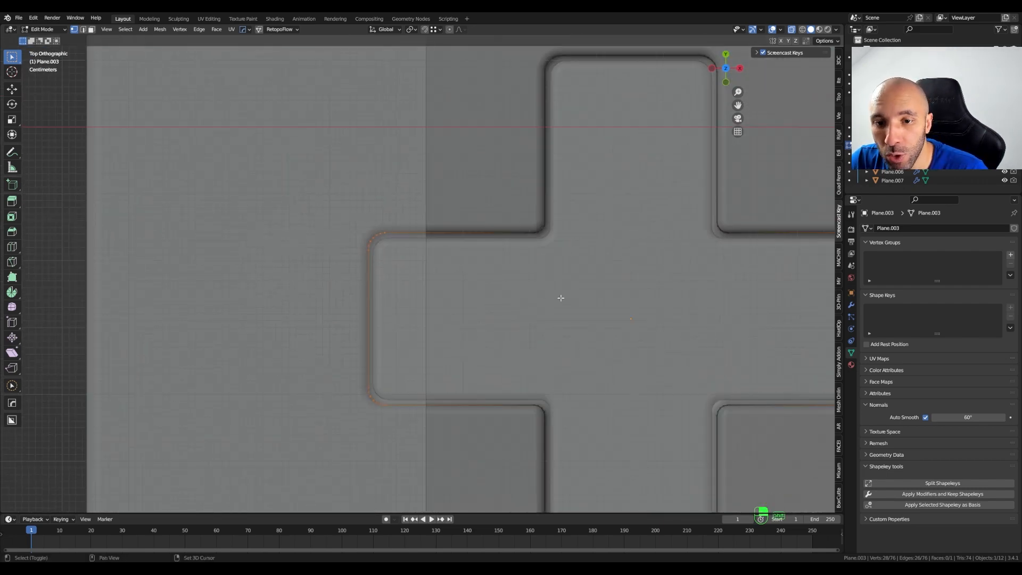
{"action": "middle_click_drag", "start_coordinate": [559, 296], "coordinate": [493, 272], "text": "shift"}
{"action": "scroll", "coordinate": [491, 271], "scroll_direction": "down", "scroll_amount": 3}
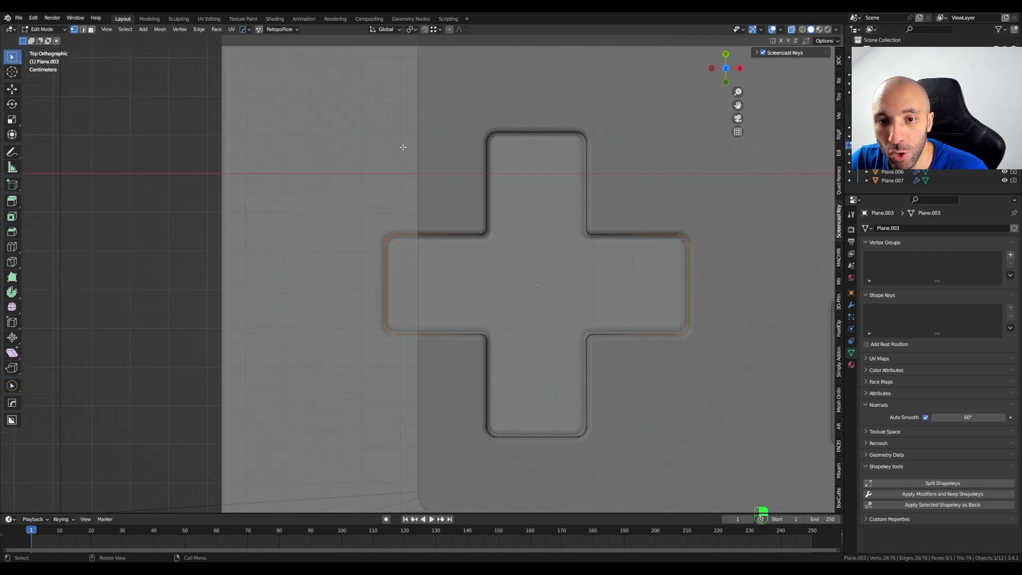
{"action": "key", "text": "a"}
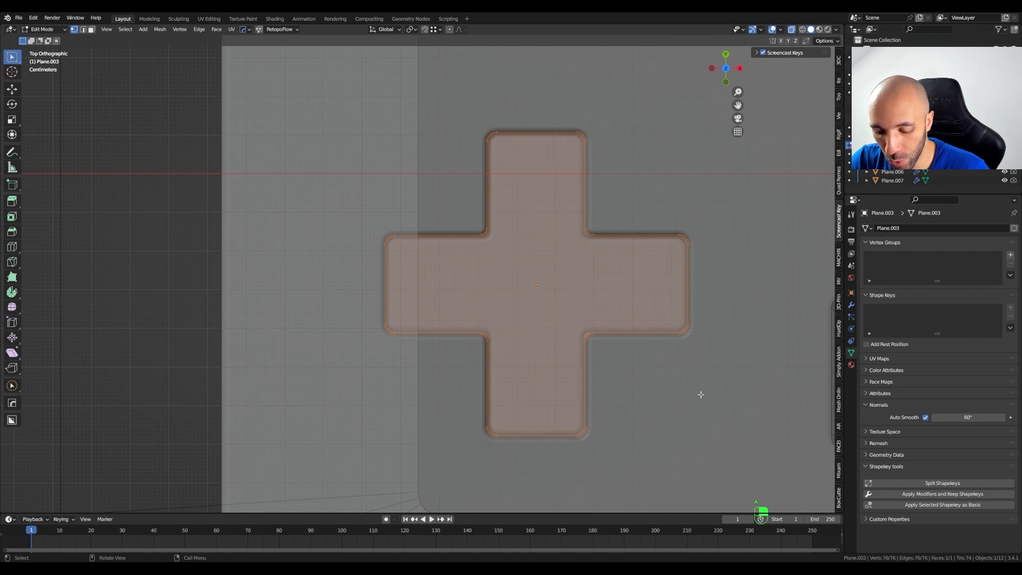
{"action": "key", "text": "s"}
{"action": "key", "text": "y"}
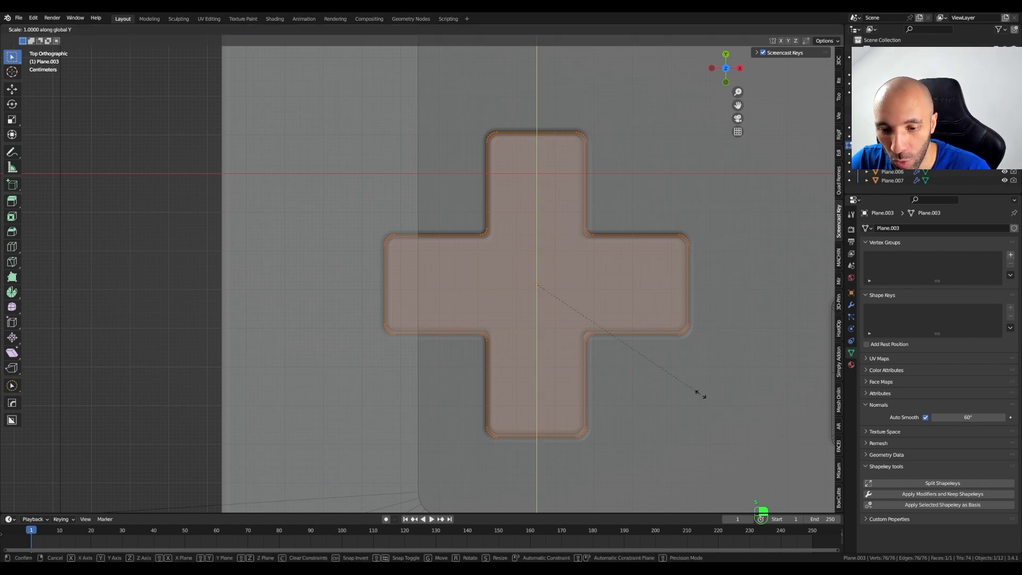
{"action": "left_click", "coordinate": [698, 393]}
{"action": "middle_click_drag", "start_coordinate": [669, 413], "coordinate": [619, 369]}
{"action": "scroll", "coordinate": [619, 369], "scroll_direction": "up", "scroll_amount": 1}
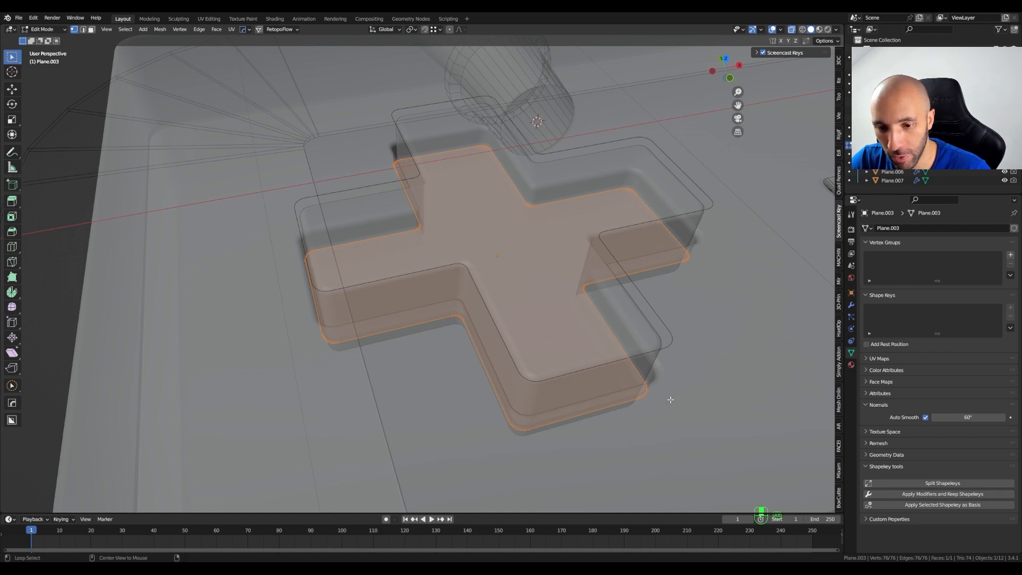
{"action": "key", "text": "alt+z"}
{"action": "middle_click_drag", "start_coordinate": [627, 406], "coordinate": [701, 425]}
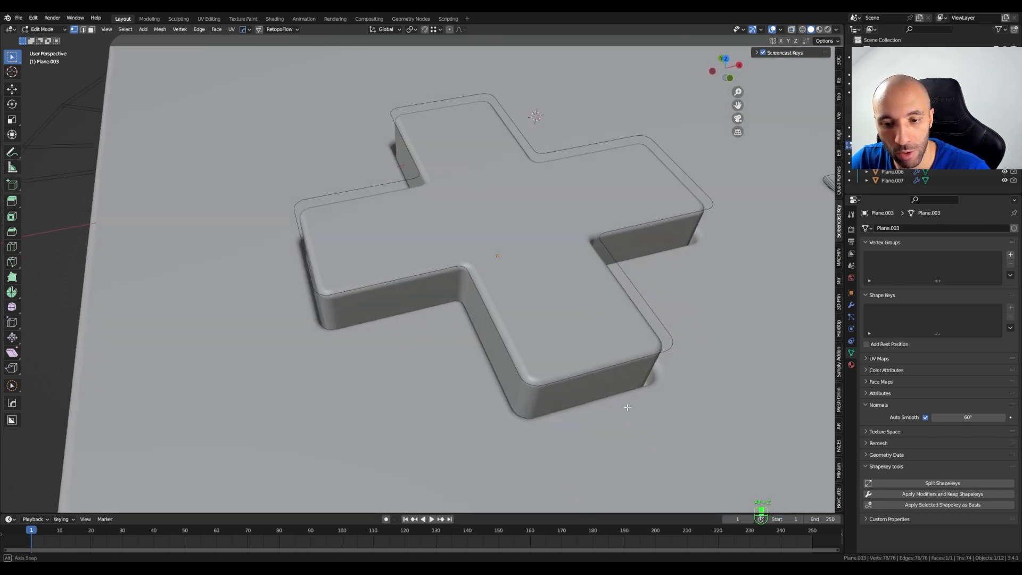
{"action": "key", "text": "s"}
{"action": "key", "text": "y"}
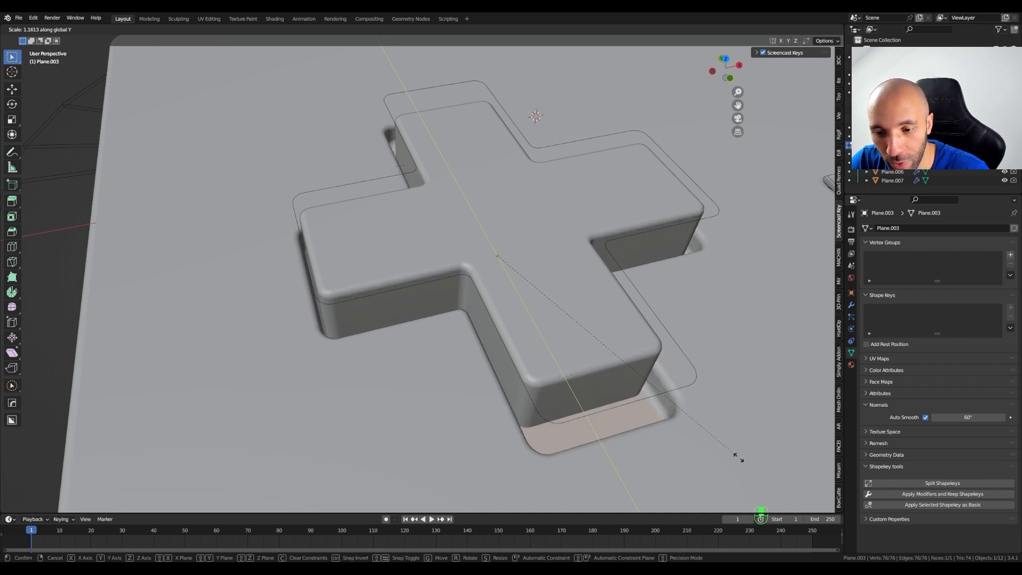
{"action": "left_click", "coordinate": [702, 436]}
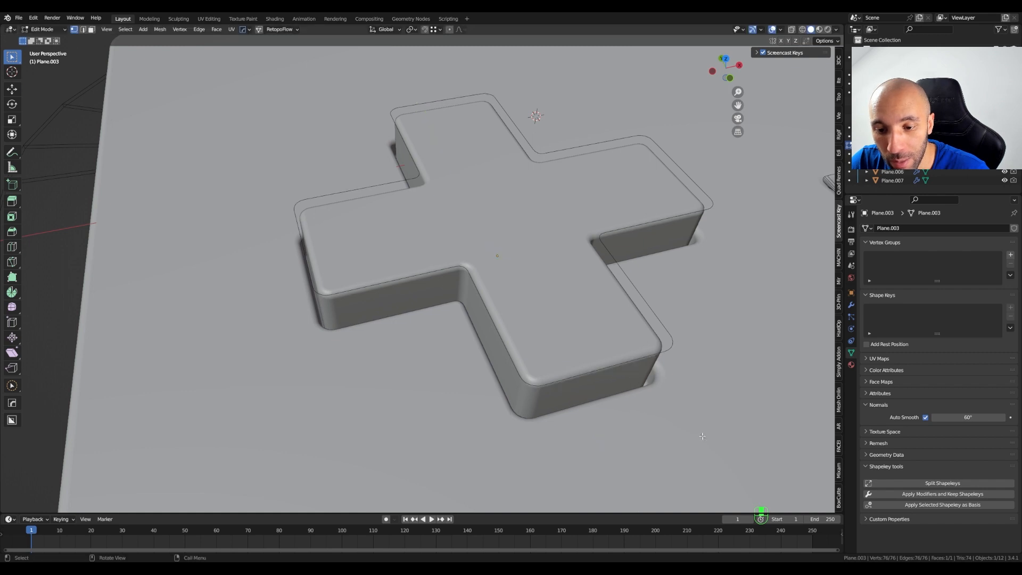
{"action": "middle_click_drag", "start_coordinate": [674, 413], "coordinate": [651, 422]}
{"action": "key", "text": "g"}
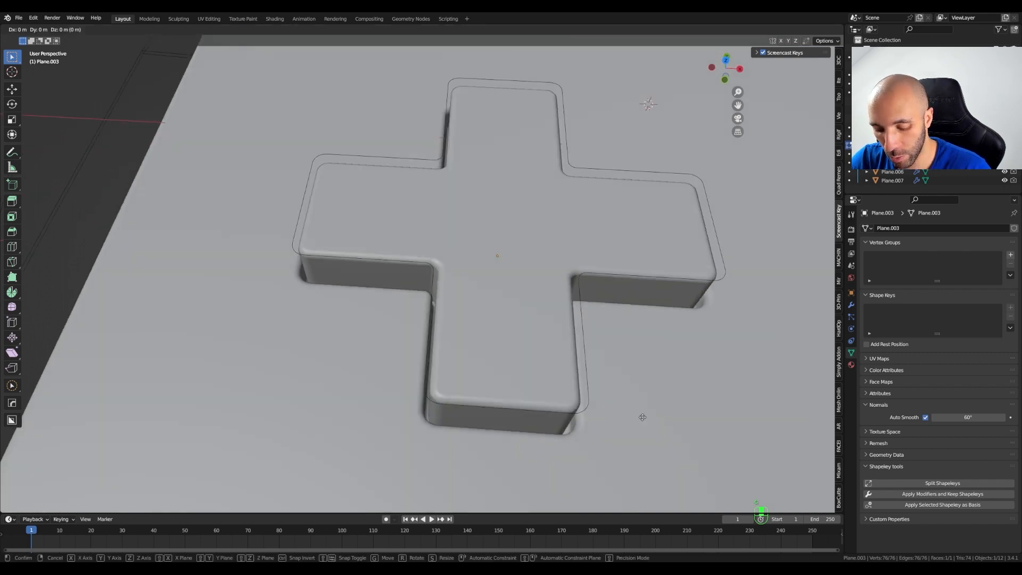
{"action": "key", "text": "shift+z"}
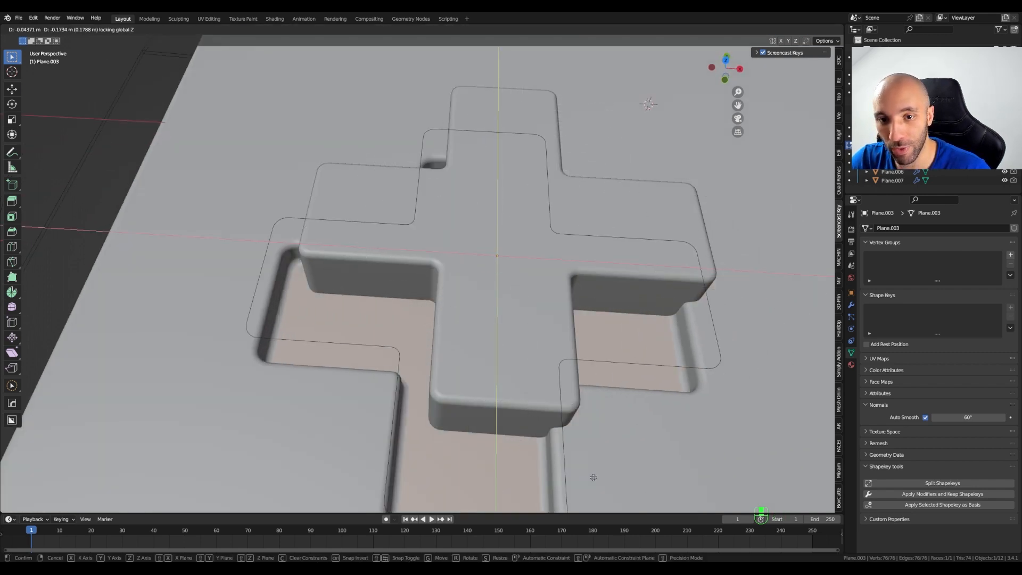
{"action": "right_click", "coordinate": [642, 349]}
Scale the whole D-pad cutter uniformly by about 0.963 in top view to tighten the gap around the D-pad
{"action": "middle_click_drag", "start_coordinate": [642, 349], "coordinate": [598, 374]}
{"action": "key", "text": "KP_7"}
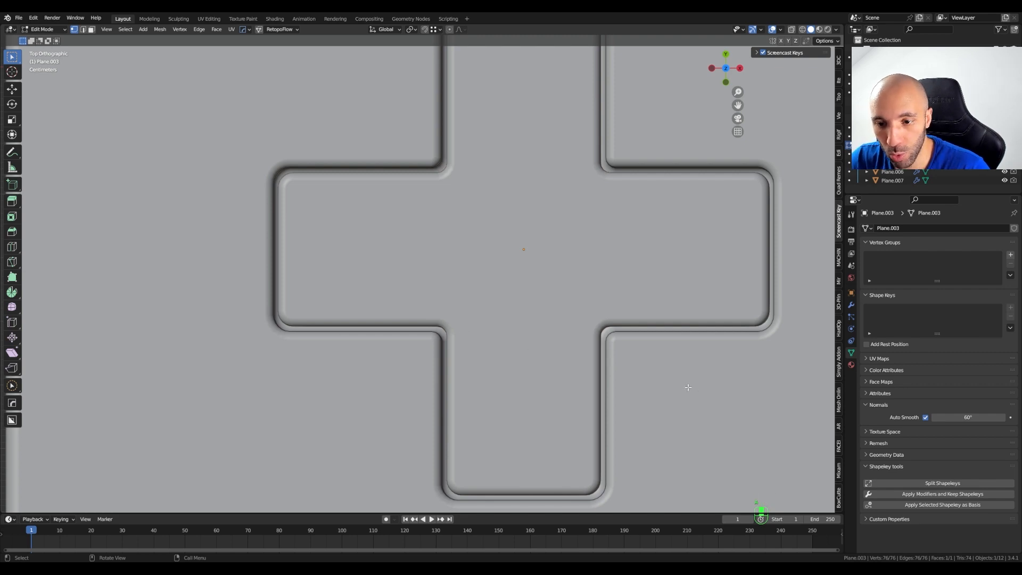
{"action": "key", "text": "s"}
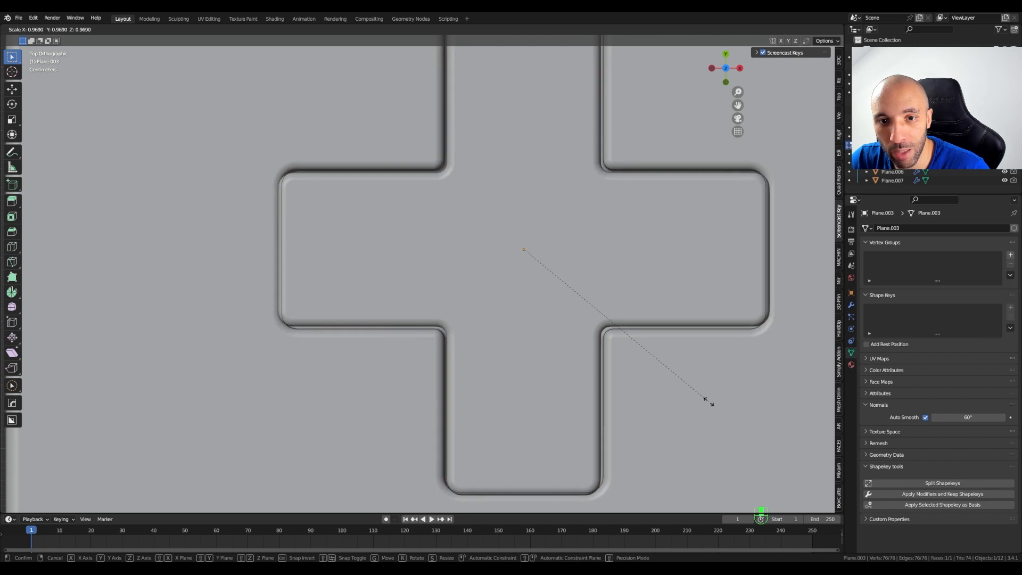
{"action": "left_click", "coordinate": [708, 403]}
{"action": "scroll", "coordinate": [513, 256], "scroll_direction": "up", "scroll_amount": 2}
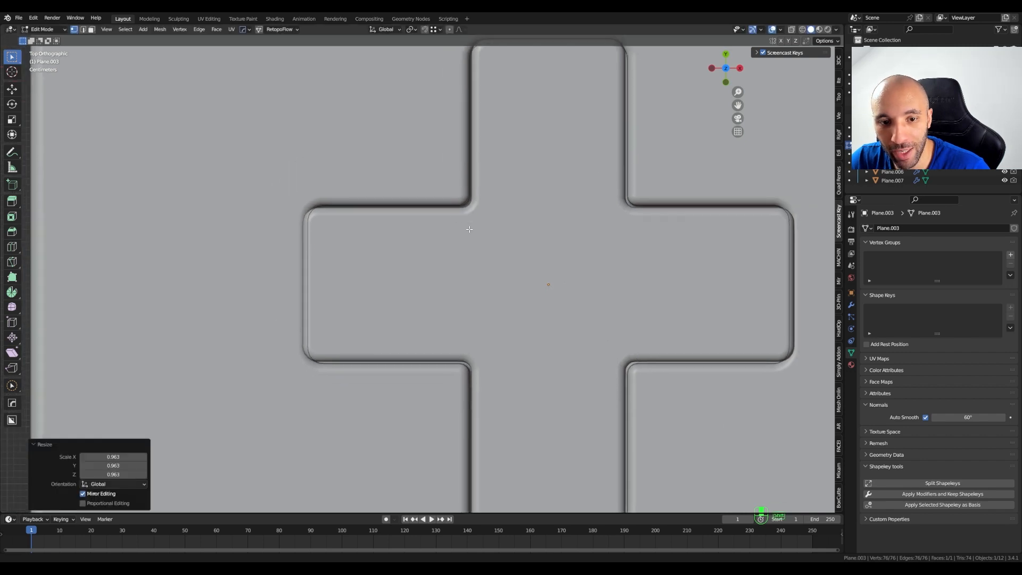
Widen the outer ends of the D-pad cutter's two horizontal arms along X by about 1.033 and return to Object Mode
{"action": "middle_click_drag", "start_coordinate": [757, 236], "coordinate": [719, 338]}
{"action": "key", "text": "KP_7"}
{"action": "key", "text": "alt+z"}
{"action": "left_click_drag", "start_coordinate": [248, 139], "coordinate": [408, 361]}
{"action": "left_click_drag", "start_coordinate": [696, 158], "coordinate": [809, 384], "text": "shift"}
{"action": "middle_click_drag", "start_coordinate": [732, 367], "coordinate": [682, 338], "text": "shift"}
{"action": "key", "text": "s"}
{"action": "key", "text": "x"}
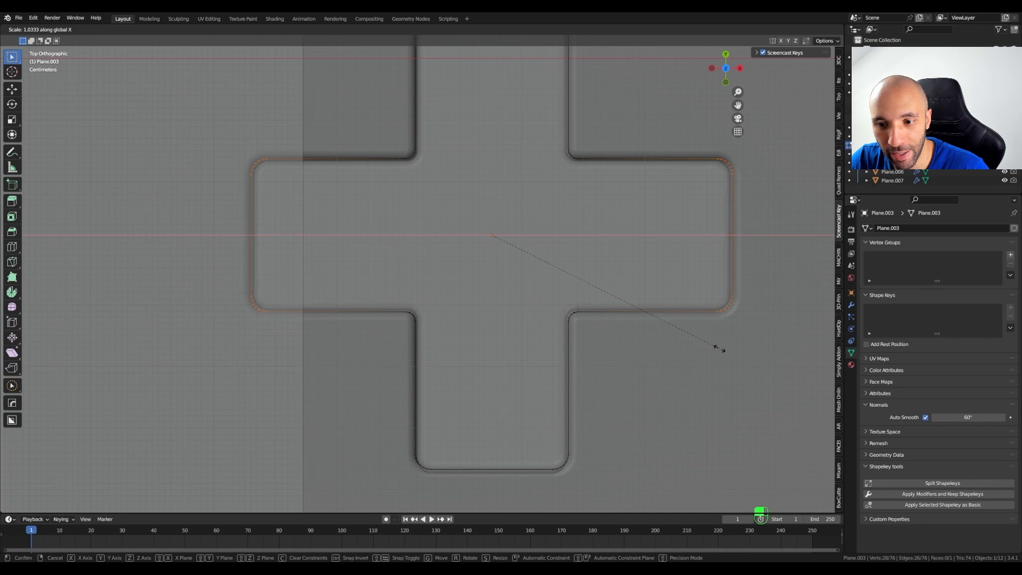
{"action": "left_click", "coordinate": [719, 348]}
{"action": "middle_click_drag", "start_coordinate": [719, 348], "coordinate": [553, 313]}
{"action": "key", "text": "alt+z"}
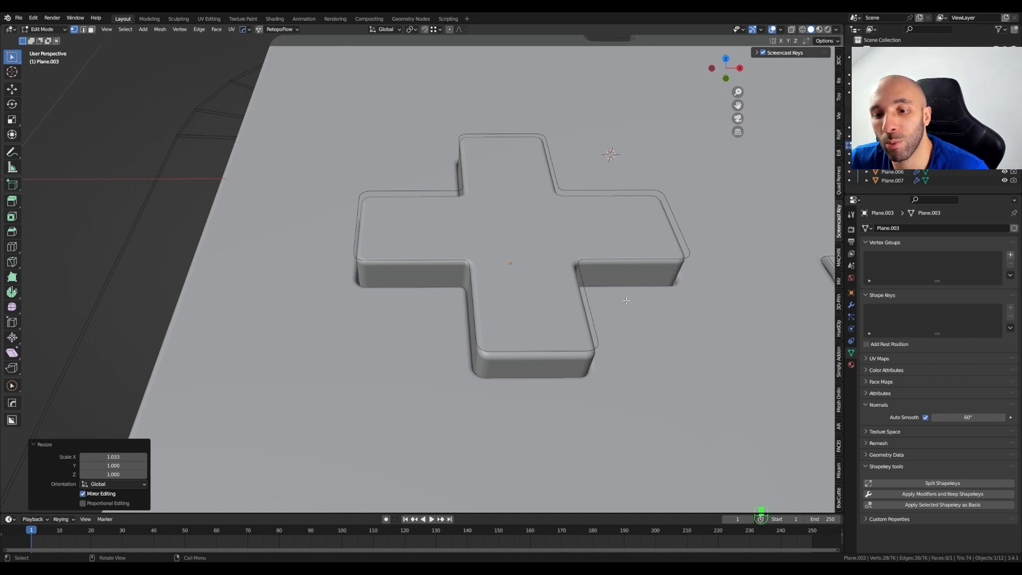
{"action": "scroll", "coordinate": [621, 318], "scroll_direction": "down", "scroll_amount": 4}
{"action": "middle_click_drag", "start_coordinate": [621, 318], "coordinate": [481, 327], "text": "shift"}
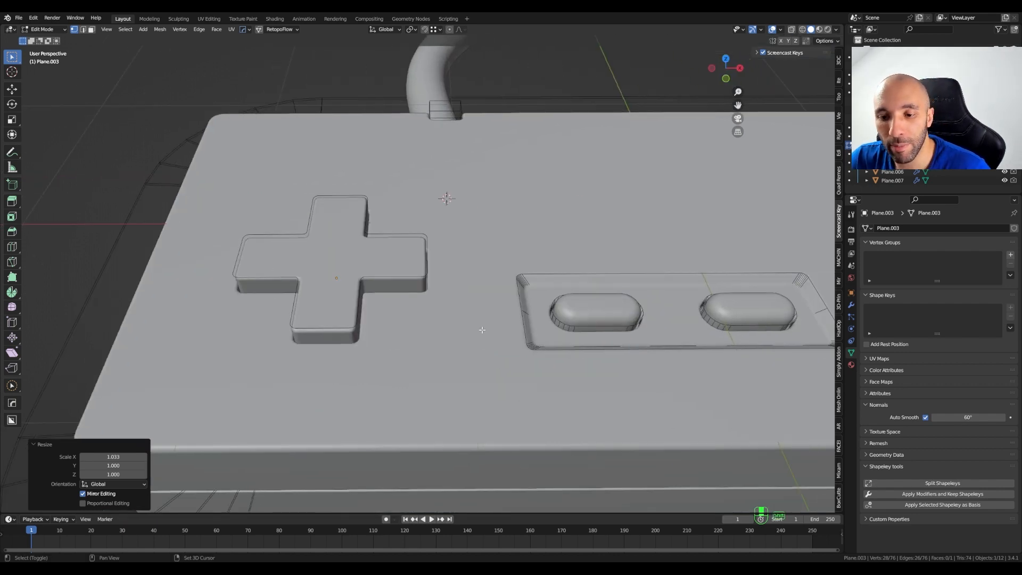
{"action": "key", "text": "Tab"}
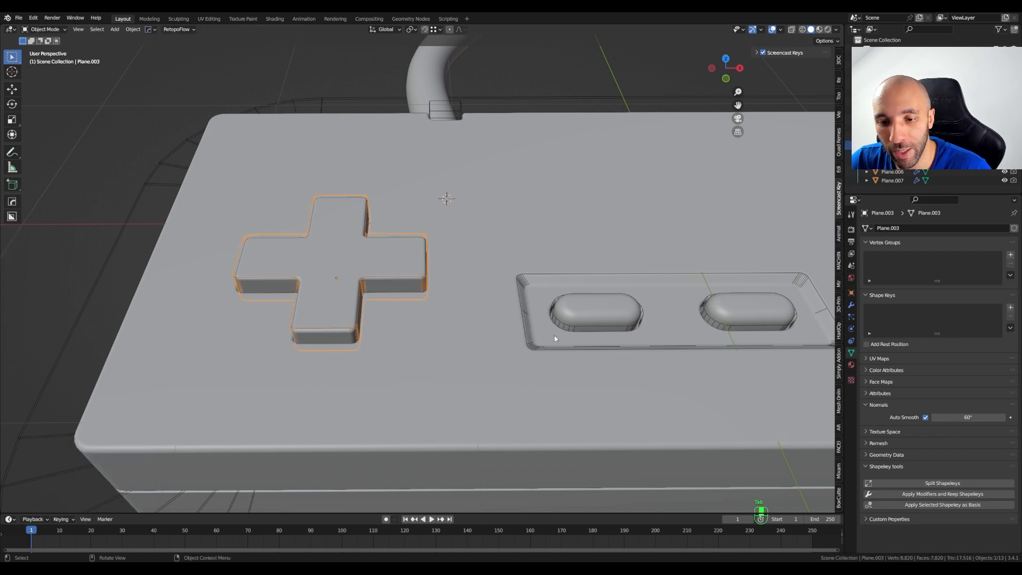
Select the cutter around the left pill-shaped button and open it for vertex editing with X-ray on
{"action": "left_click", "coordinate": [570, 323]}
{"action": "scroll", "coordinate": [571, 322], "scroll_direction": "up", "scroll_amount": 4}
{"action": "middle_click_drag", "start_coordinate": [571, 330], "coordinate": [521, 321], "text": "shift"}
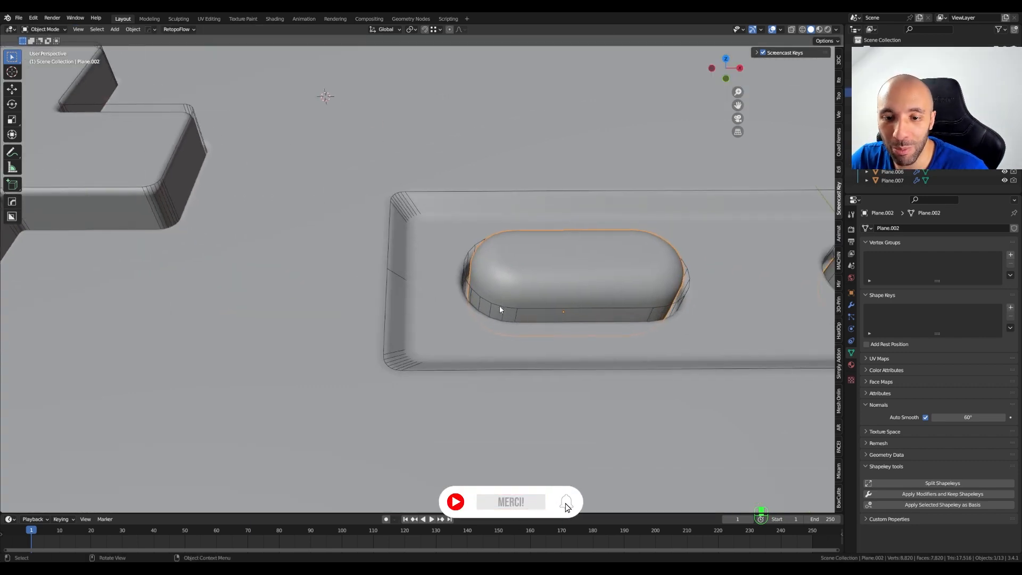
{"action": "left_click", "coordinate": [501, 306]}
{"action": "middle_click_drag", "start_coordinate": [501, 306], "coordinate": [500, 314]}
{"action": "key", "text": "Tab"}
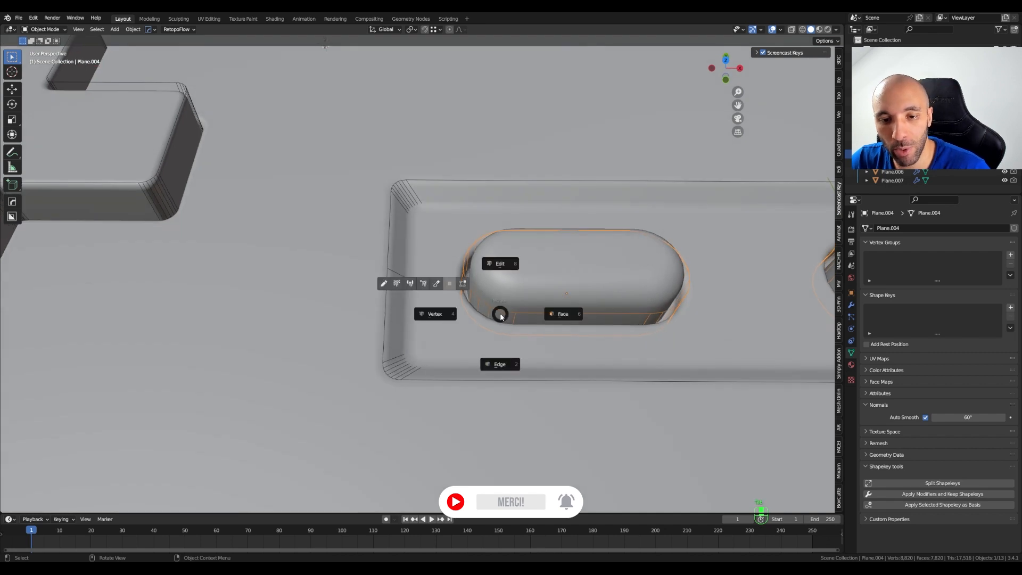
{"action": "left_click", "coordinate": [439, 314]}
{"action": "middle_click_drag", "start_coordinate": [563, 315], "coordinate": [561, 324]}
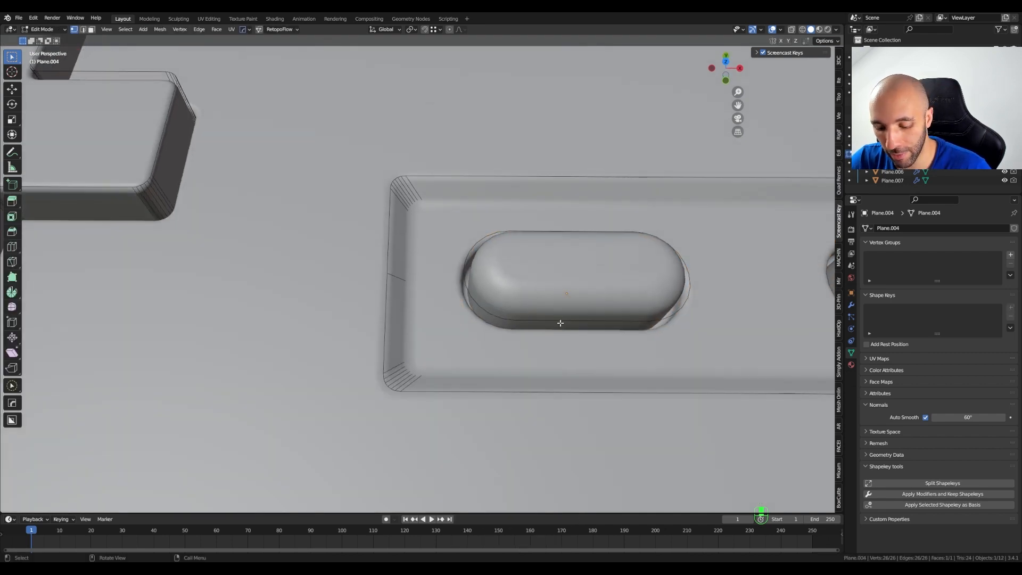
{"action": "key", "text": "alt+z"}
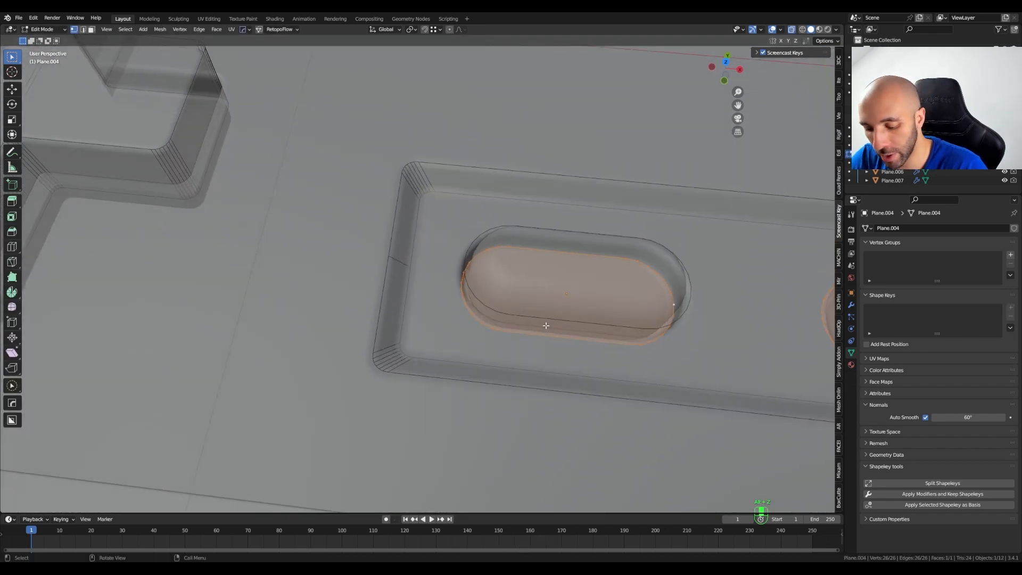
Scale the cutter around the left pill-shaped button uniformly by about 0.960 in top view and turn X-ray off
{"action": "key", "text": "KP_7"}
{"action": "scroll", "coordinate": [530, 286], "scroll_direction": "up", "scroll_amount": 2}
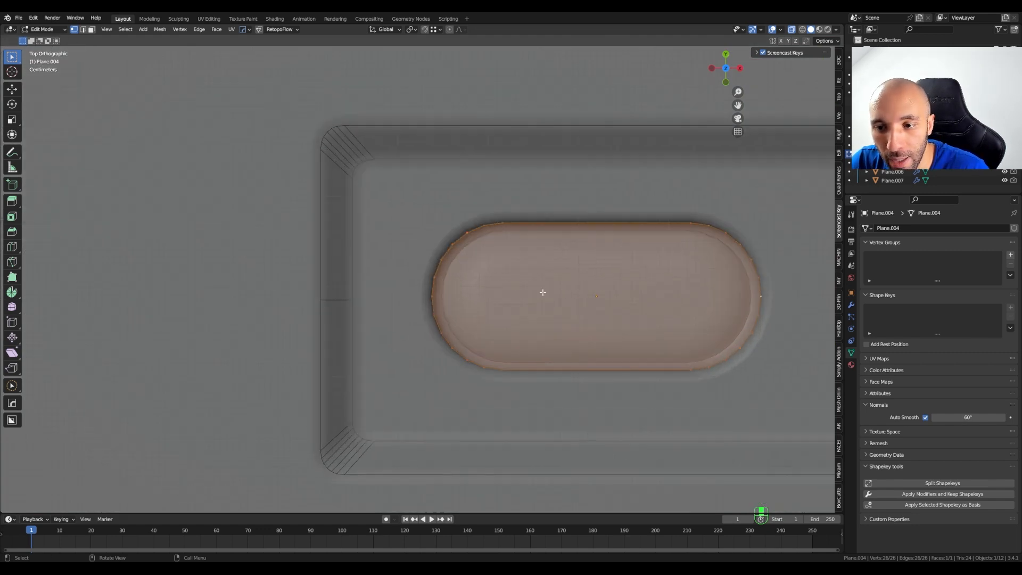
{"action": "key", "text": "s"}
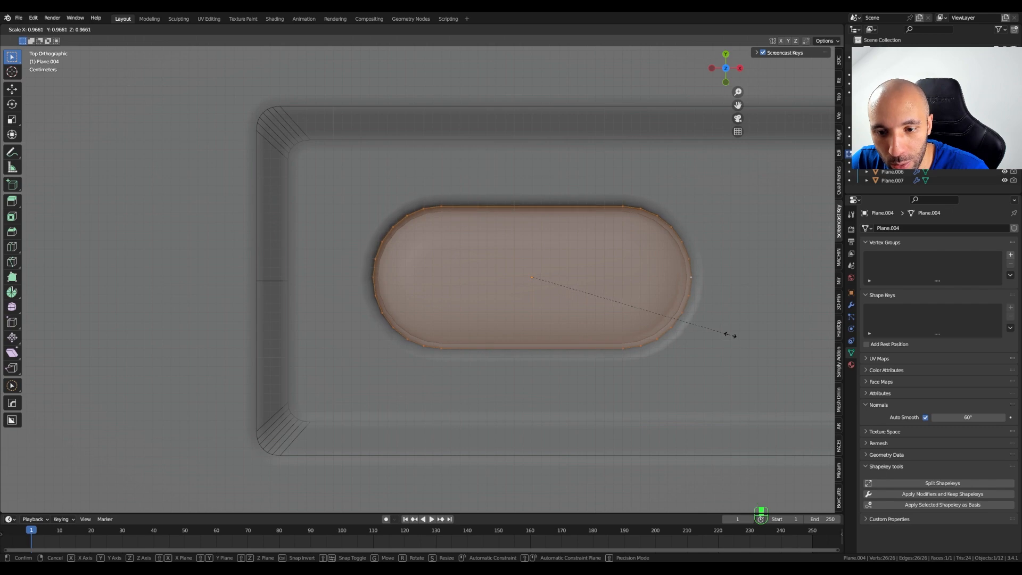
{"action": "left_click", "coordinate": [729, 334]}
{"action": "key", "text": "alt+z"}
{"action": "middle_click_drag", "start_coordinate": [728, 335], "coordinate": [747, 344]}
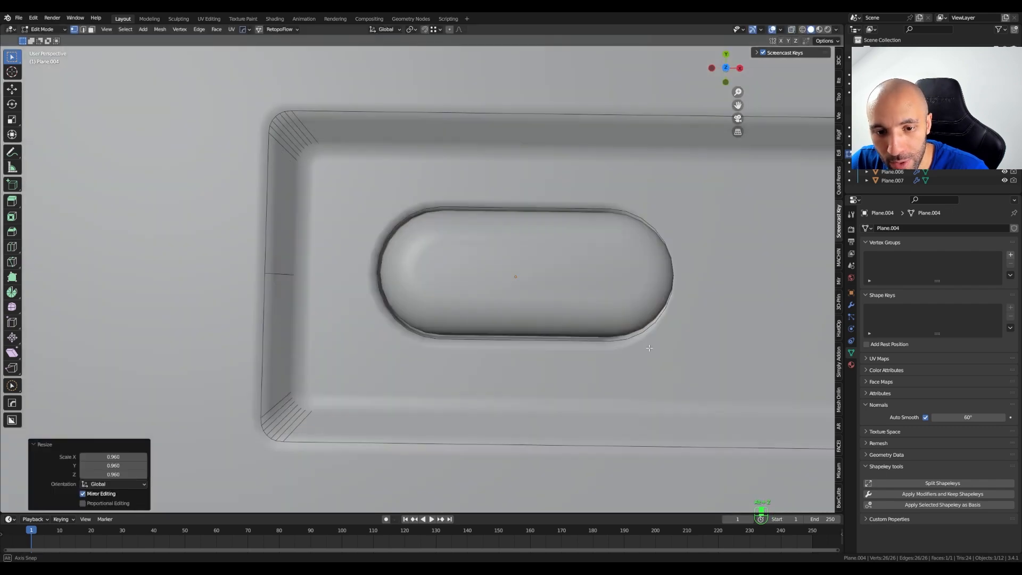
Shrink the pill-shaped button's cutter uniformly once more by about 0.989 and check the gap at its rounded end
{"action": "key", "text": "s"}
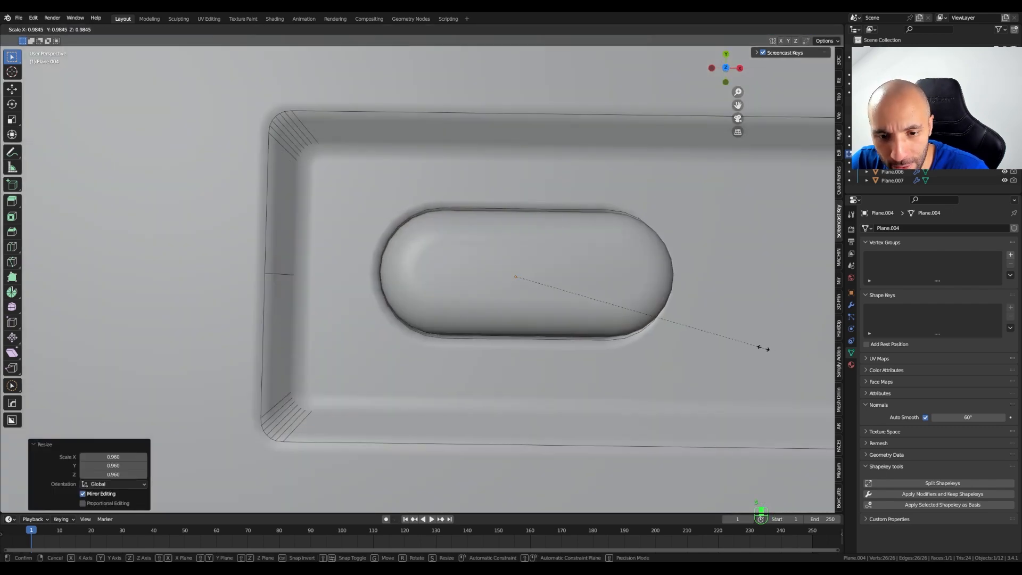
{"action": "left_click", "coordinate": [765, 348]}
{"action": "middle_click_drag", "start_coordinate": [765, 348], "coordinate": [509, 322]}
{"action": "scroll", "coordinate": [501, 308], "scroll_direction": "up", "scroll_amount": 4}
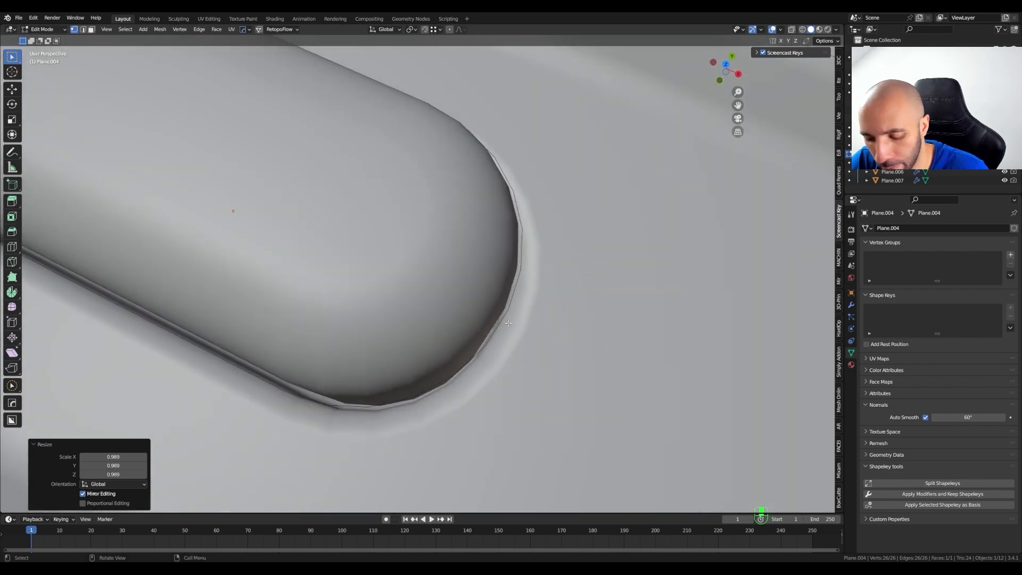
Select the whole pill-shaped cutter in top view and scale it along Y by about 0.973
{"action": "key", "text": "KP_7"}
{"action": "scroll", "coordinate": [503, 294], "scroll_direction": "down", "scroll_amount": 5}
{"action": "middle_click_drag", "start_coordinate": [674, 304], "coordinate": [539, 313], "text": "shift"}
{"action": "middle_click_drag", "start_coordinate": [321, 303], "coordinate": [551, 320], "text": "shift"}
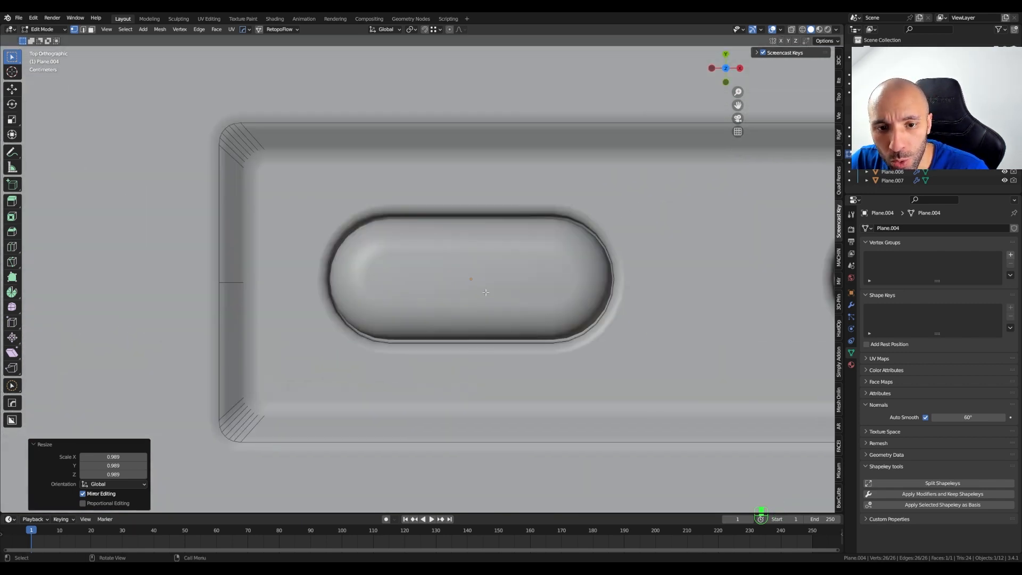
{"action": "middle_click_drag", "start_coordinate": [478, 284], "coordinate": [520, 303], "text": "shift"}
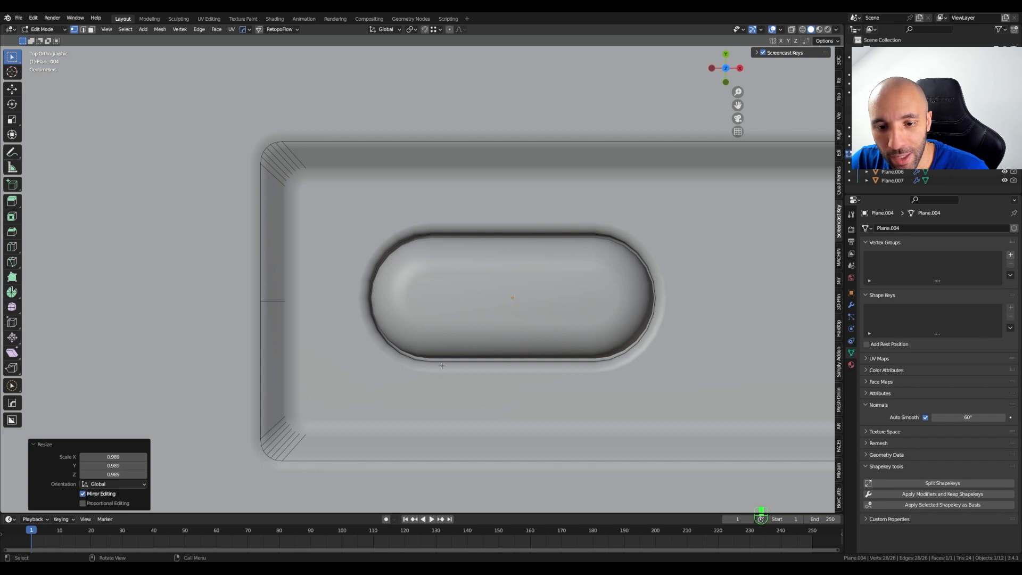
{"action": "scroll", "coordinate": [444, 365], "scroll_direction": "up", "scroll_amount": 1}
{"action": "key", "text": "a"}
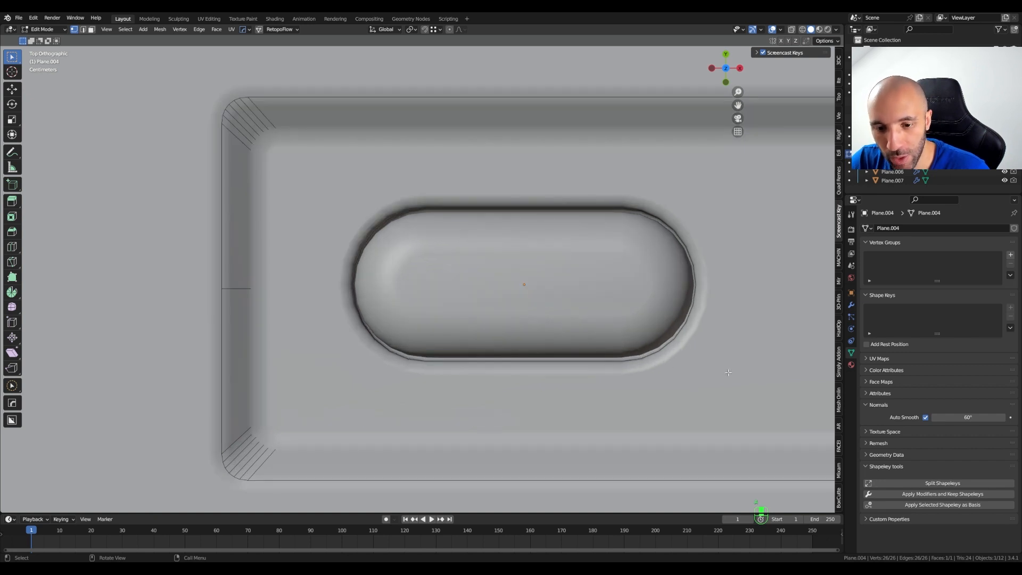
{"action": "key", "text": "s"}
{"action": "key", "text": "y"}
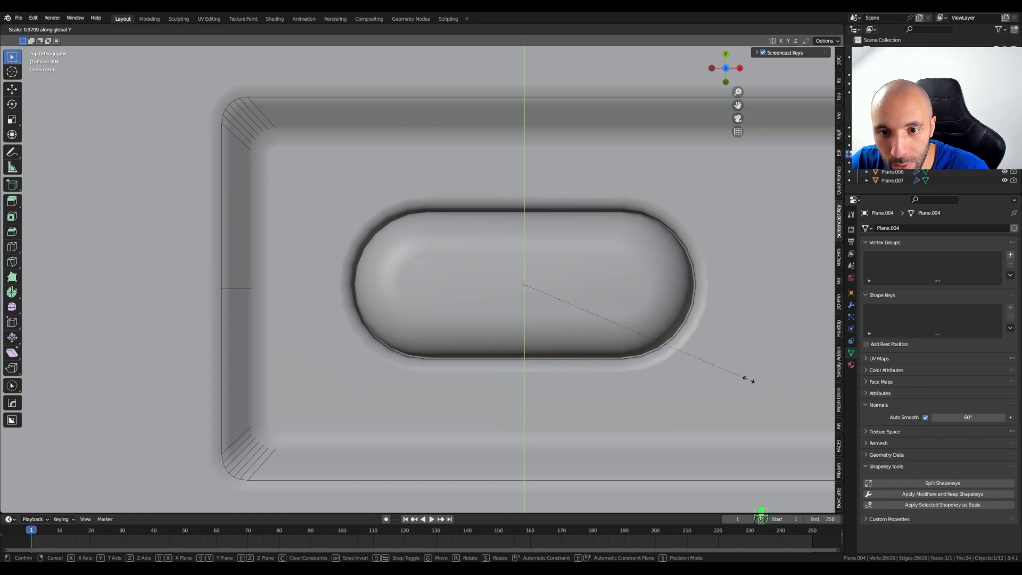
{"action": "left_click", "coordinate": [750, 379]}
{"action": "middle_click_drag", "start_coordinate": [532, 341], "coordinate": [591, 352]}
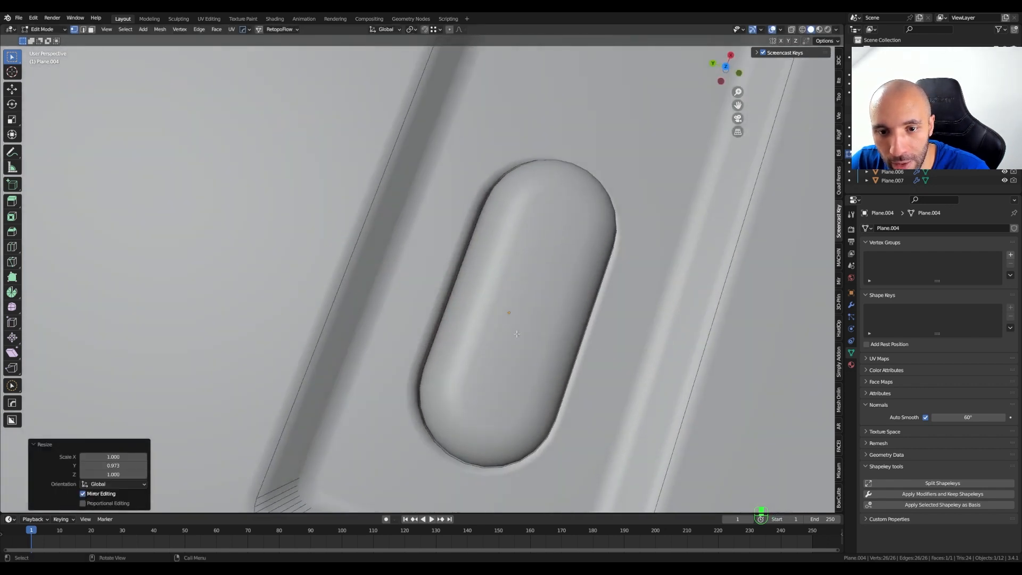
Return to Object Mode, select the cutter around the two round buttons and open it for vertex editing
{"action": "scroll", "coordinate": [501, 294], "scroll_direction": "up", "scroll_amount": 4}
{"action": "middle_click_drag", "start_coordinate": [502, 292], "coordinate": [486, 286]}
{"action": "scroll", "coordinate": [486, 286], "scroll_direction": "down", "scroll_amount": 4}
{"action": "scroll", "coordinate": [543, 301], "scroll_direction": "down", "scroll_amount": 5}
{"action": "middle_click_drag", "start_coordinate": [650, 320], "coordinate": [594, 313]}
{"action": "scroll", "coordinate": [601, 317], "scroll_direction": "down", "scroll_amount": 4}
{"action": "middle_click_drag", "start_coordinate": [809, 349], "coordinate": [572, 309], "text": "shift"}
{"action": "key", "text": "Tab"}
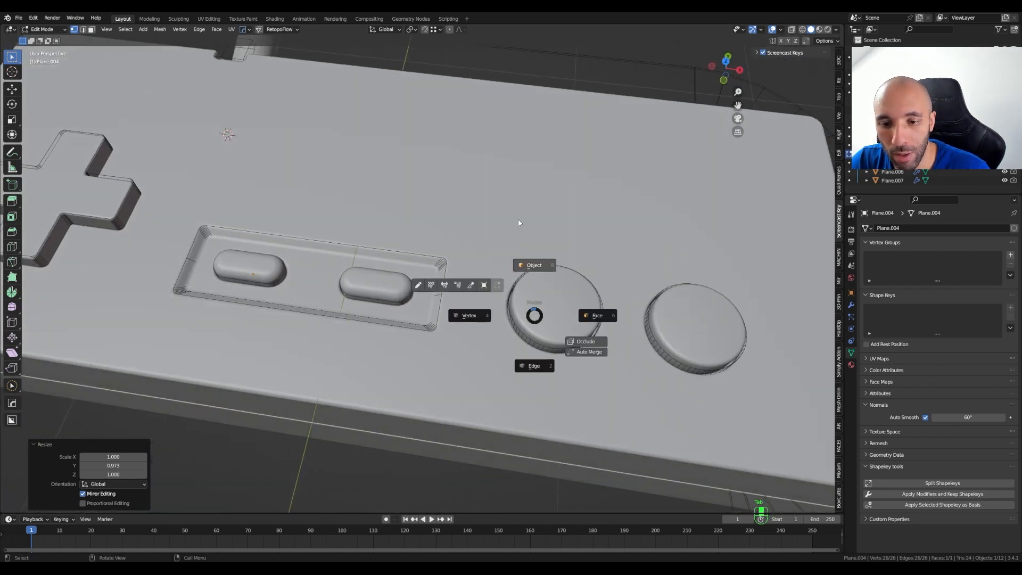
{"action": "left_click", "coordinate": [526, 340]}
{"action": "key", "text": "Tab"}
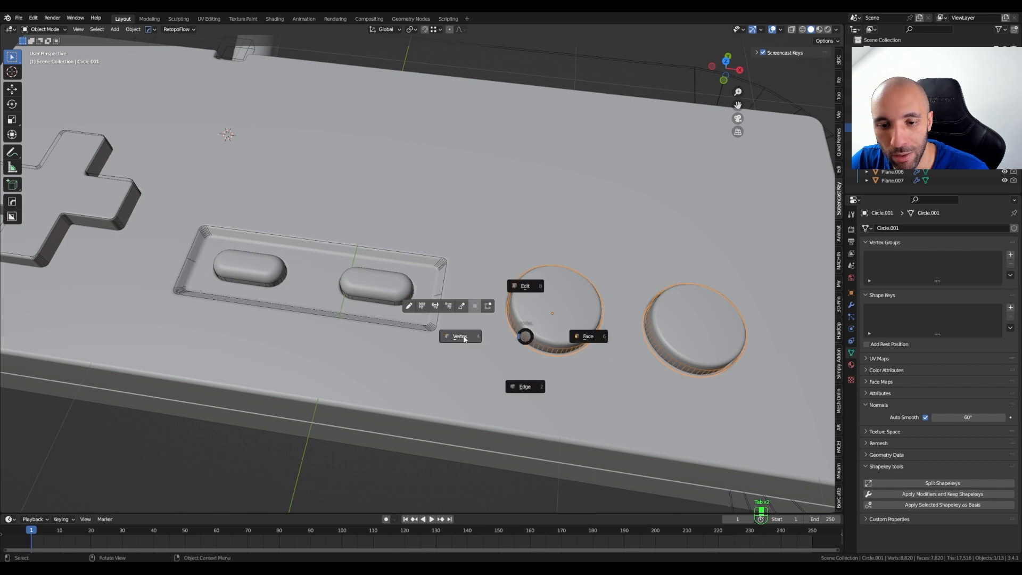
{"action": "left_click", "coordinate": [464, 338]}
{"action": "scroll", "coordinate": [467, 318], "scroll_direction": "up", "scroll_amount": 5}
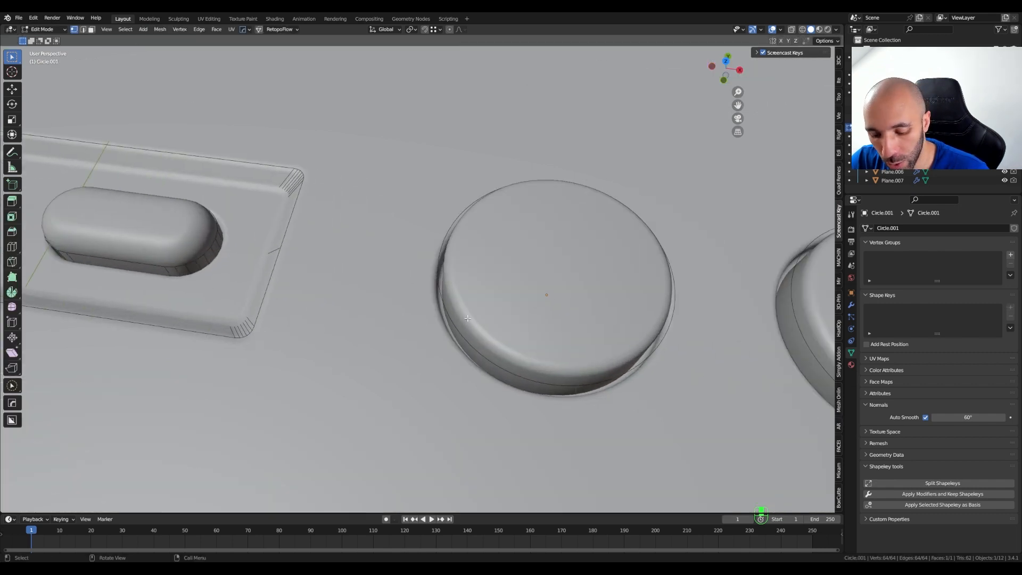
Scale the round buttons' cutter uniformly by about 0.968 in top view and check the gap around the button
{"action": "key", "text": "KP_7"}
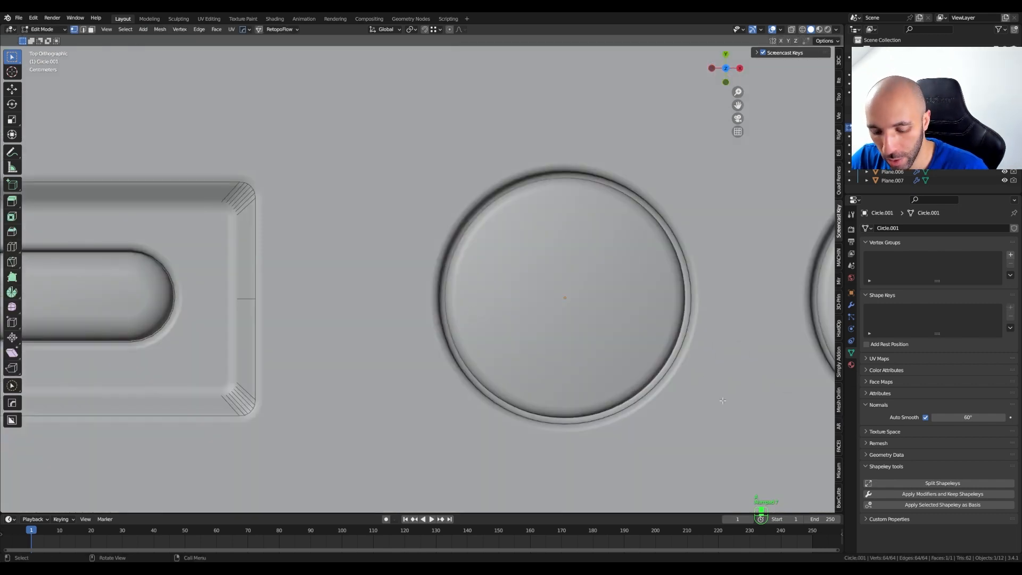
{"action": "key", "text": "s"}
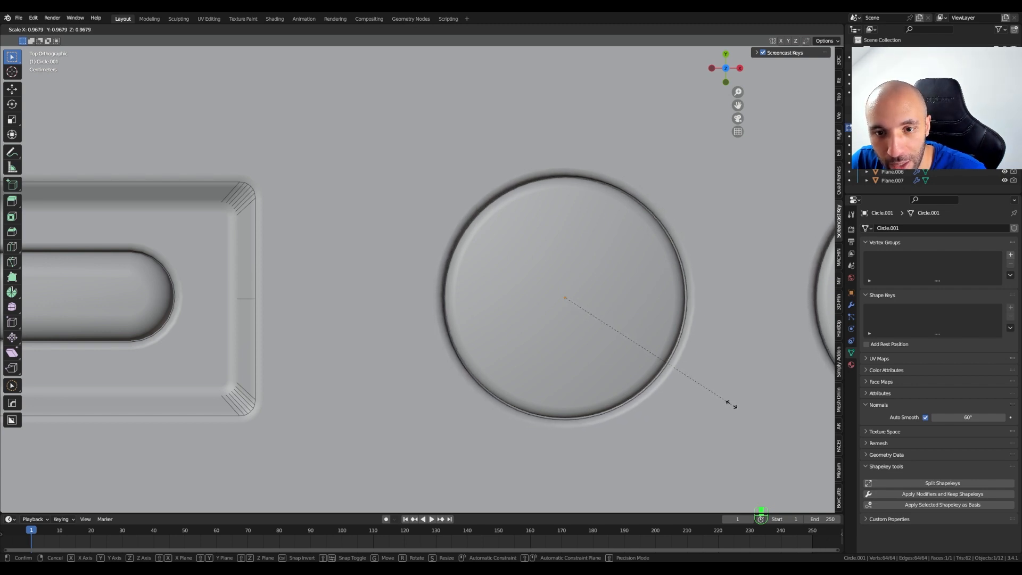
{"action": "left_click", "coordinate": [731, 405]}
{"action": "middle_click_drag", "start_coordinate": [595, 383], "coordinate": [684, 359], "text": "shift"}
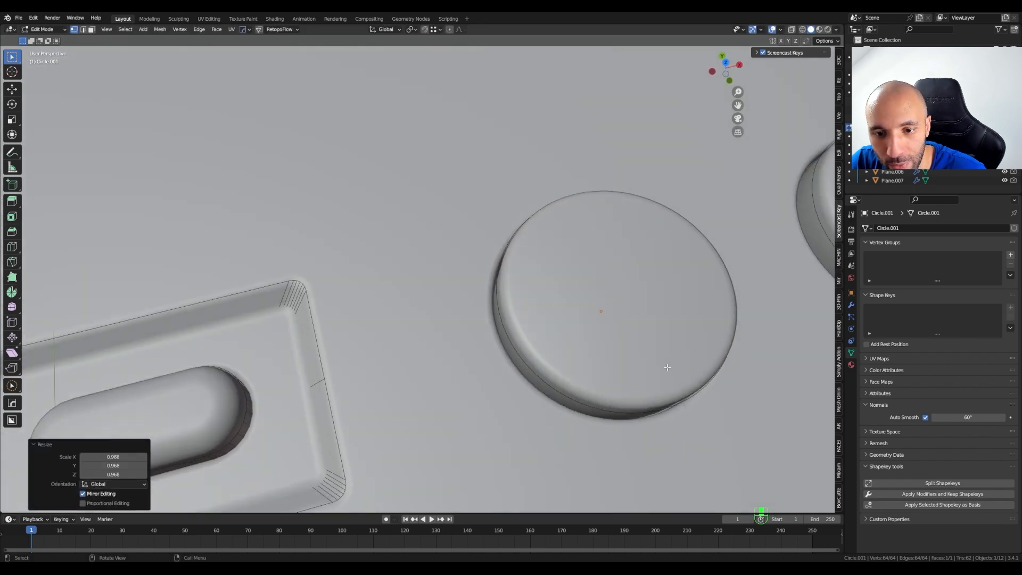
{"action": "scroll", "coordinate": [511, 298], "scroll_direction": "up", "scroll_amount": 4}
{"action": "mouse_move", "coordinate": [516, 300]}
{"action": "middle_mouse_down"}
{"action": "mouse_move", "coordinate": [457, 263]}
{"action": "mouse_move", "coordinate": [488, 255]}
{"action": "mouse_move", "coordinate": [500, 290]}
{"action": "middle_mouse_up"}
Turn on the wireframe overlay, examine the topology around the round button's cutout, and turn the overlay off again
{"action": "key", "text": "q"}
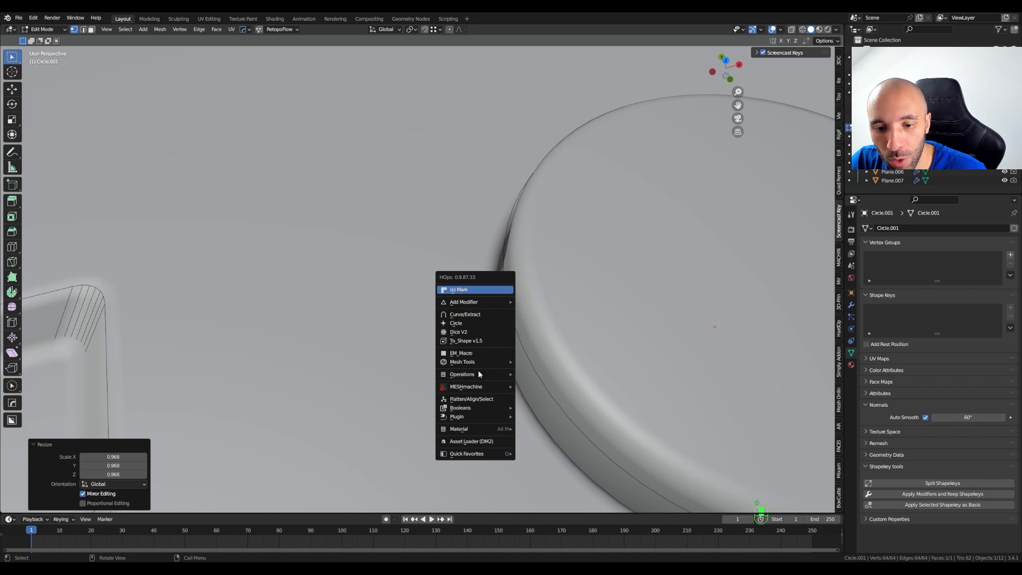
{"action": "mouse_move", "coordinate": [492, 453]}
{"action": "left_click", "coordinate": [526, 456]}
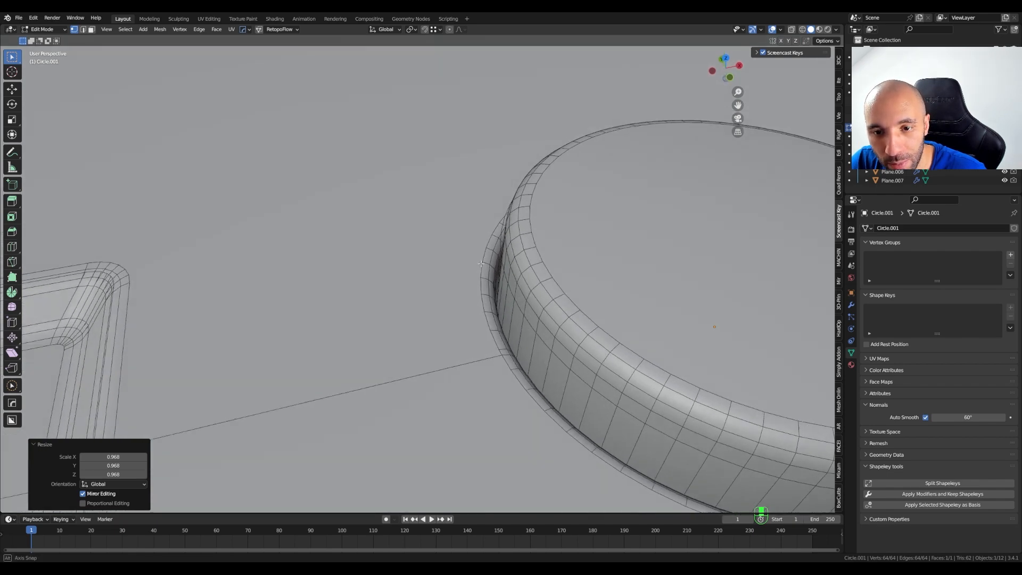
{"action": "middle_click_drag", "start_coordinate": [480, 264], "coordinate": [524, 340]}
{"action": "mouse_move", "coordinate": [495, 308]}
{"action": "middle_mouse_down"}
{"action": "mouse_move", "coordinate": [507, 323]}
{"action": "mouse_move", "coordinate": [489, 306]}
{"action": "middle_mouse_up"}
{"action": "scroll", "coordinate": [489, 306], "scroll_direction": "down", "scroll_amount": 7}
{"action": "key", "text": "q"}
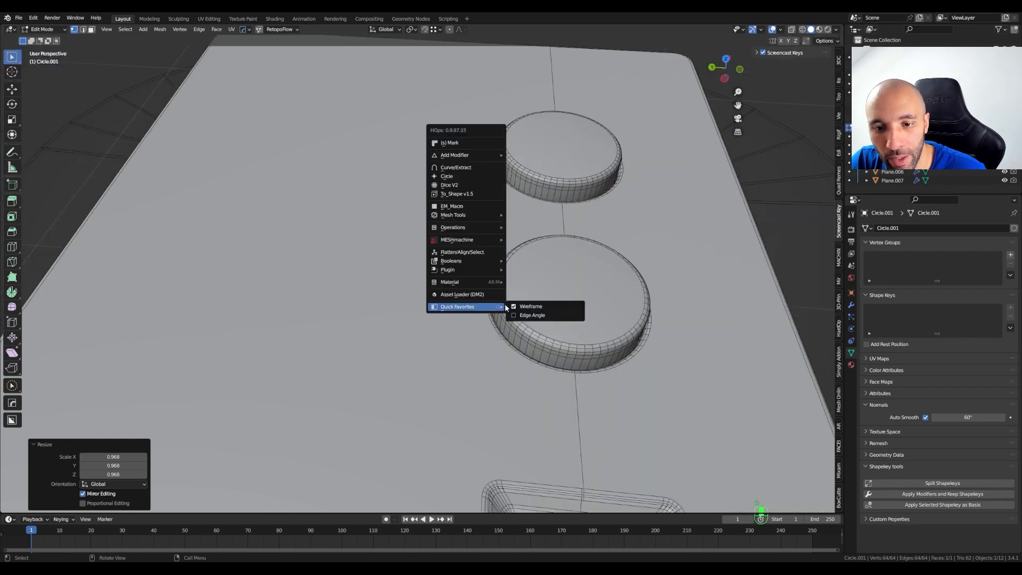
{"action": "left_click", "coordinate": [530, 306]}
Return to Object Mode, select the cable curve and show the controller reference image in top view
{"action": "scroll", "coordinate": [521, 301], "scroll_direction": "down", "scroll_amount": 5}
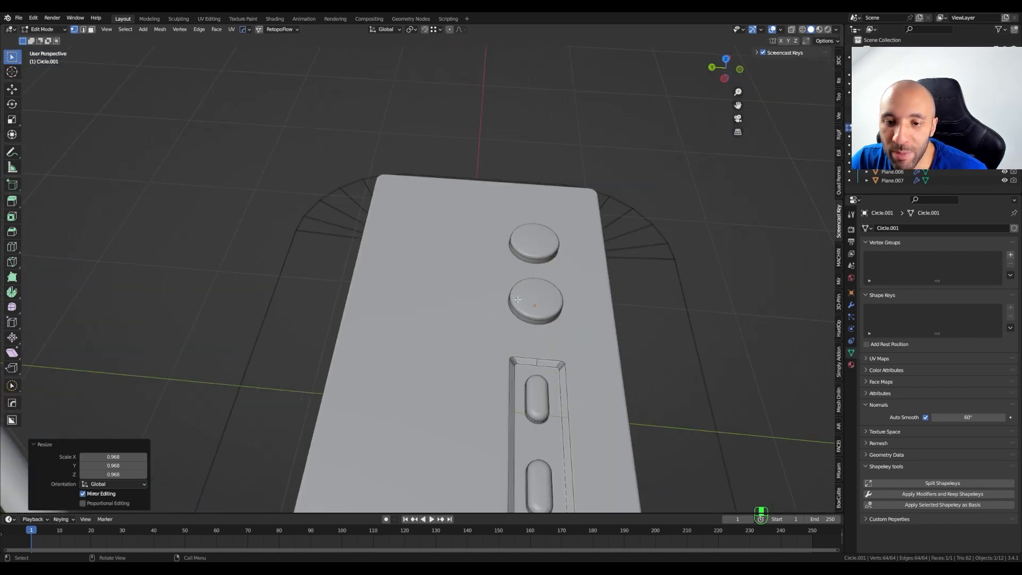
{"action": "scroll", "coordinate": [518, 300], "scroll_direction": "down", "scroll_amount": 4}
{"action": "middle_click_drag", "start_coordinate": [518, 300], "coordinate": [499, 314]}
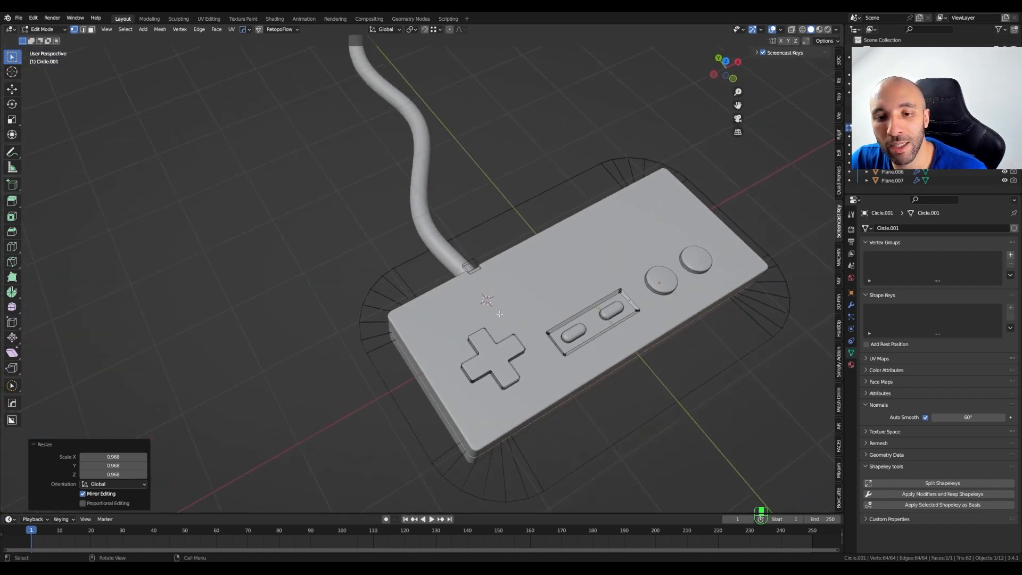
{"action": "key", "text": "Tab"}
{"action": "middle_click_drag", "start_coordinate": [554, 288], "coordinate": [612, 305]}
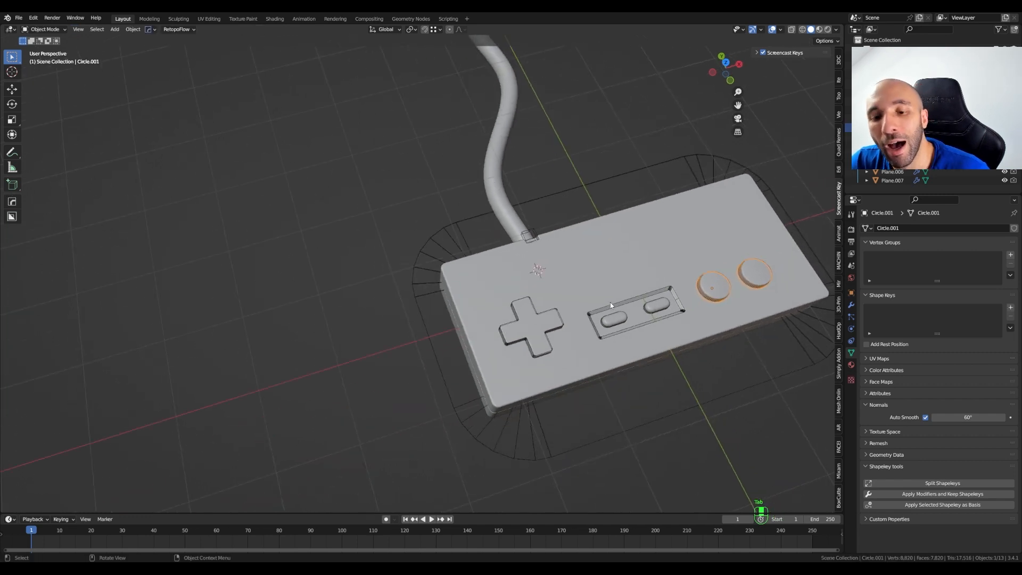
{"action": "left_click", "coordinate": [514, 230]}
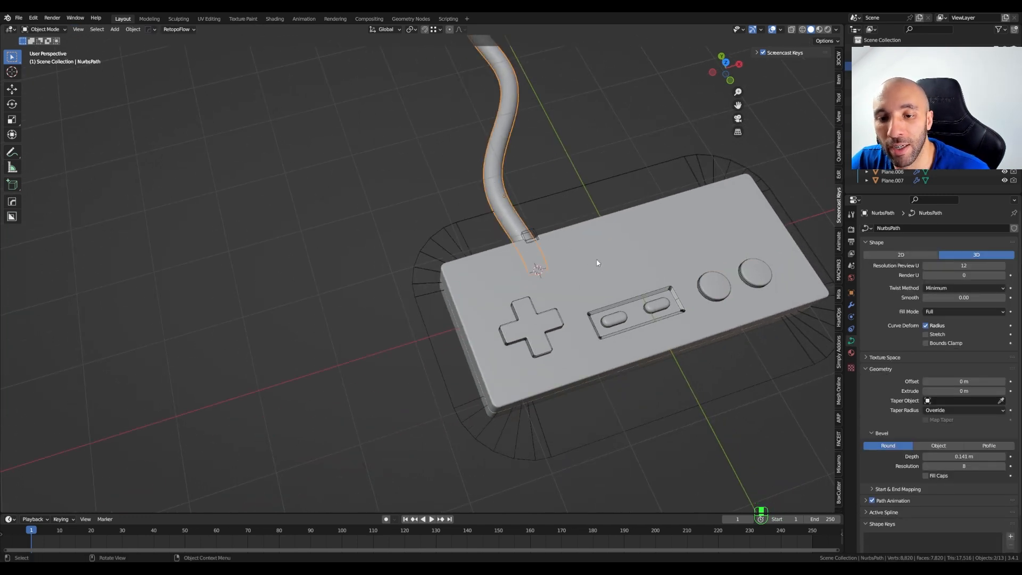
{"action": "middle_click_drag", "start_coordinate": [598, 263], "coordinate": [587, 346]}
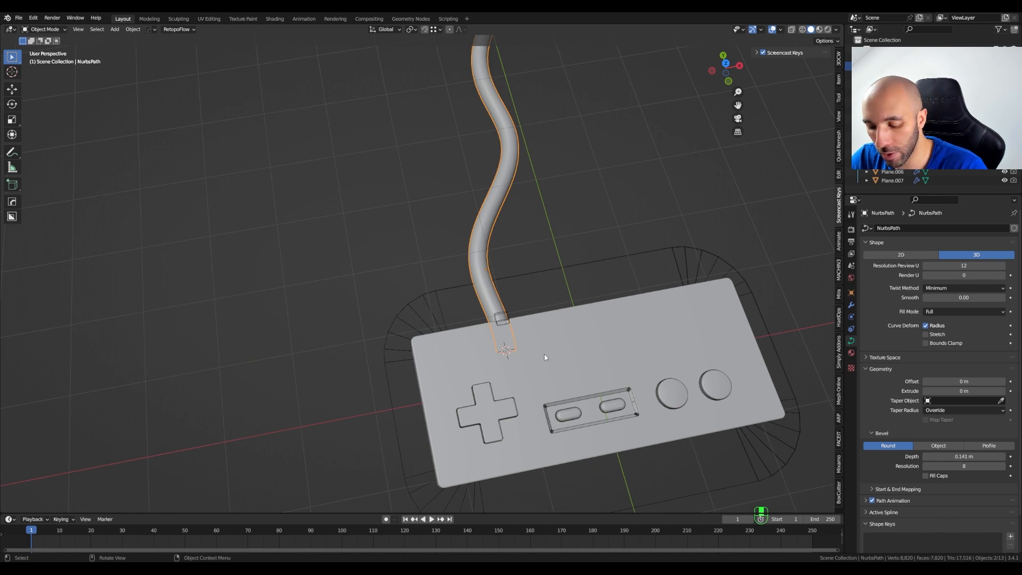
{"action": "key", "text": "KP_7"}
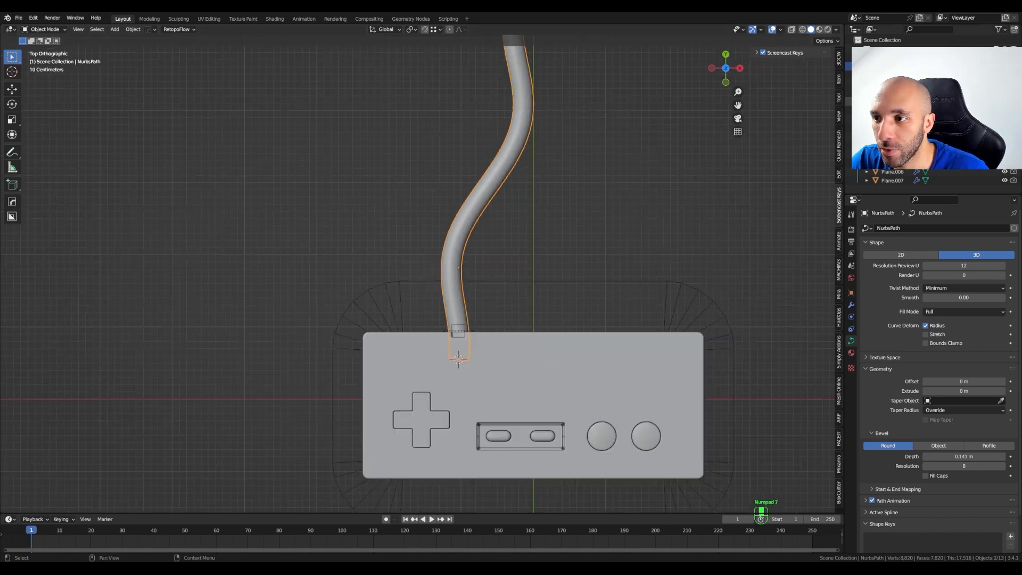
{"action": "left_click", "coordinate": [1004, 101]}
{"action": "scroll", "coordinate": [446, 415], "scroll_direction": "up", "scroll_amount": 5}
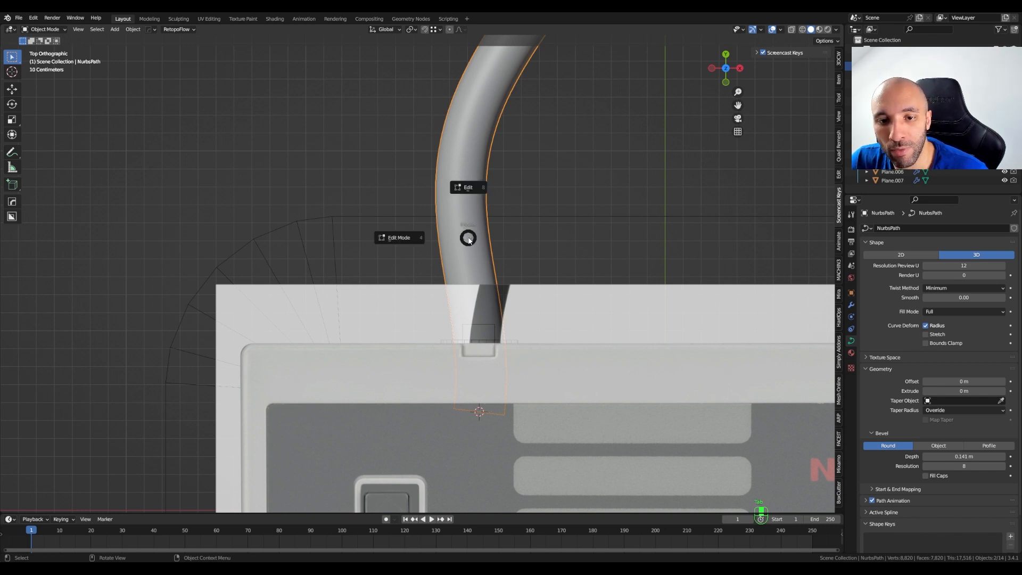
In Edit Mode, move the cable's third control point from the controller about 0.658 m along X and -0.029 m along Y
{"action": "key", "text": "Tab"}
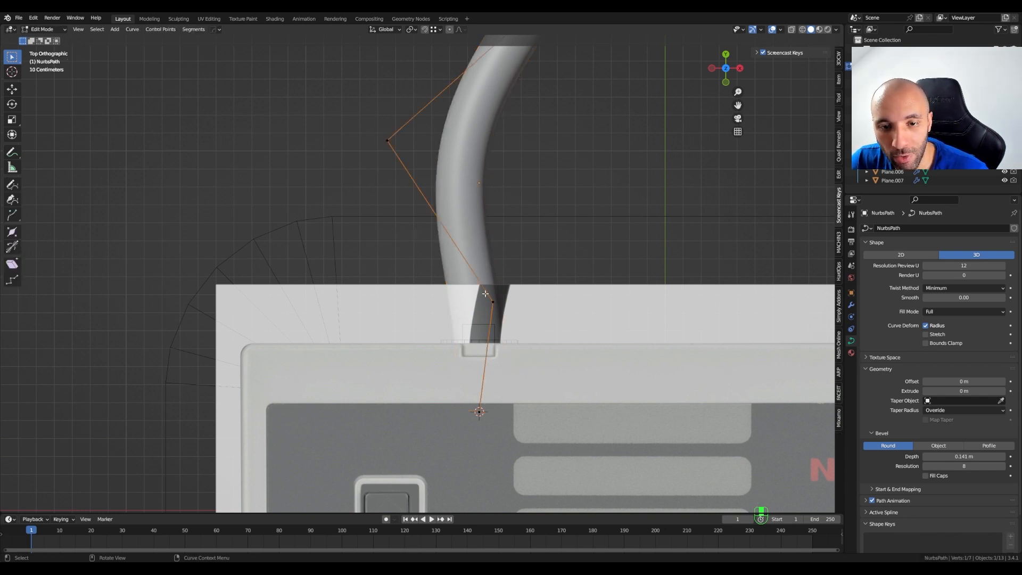
{"action": "key", "text": "g"}
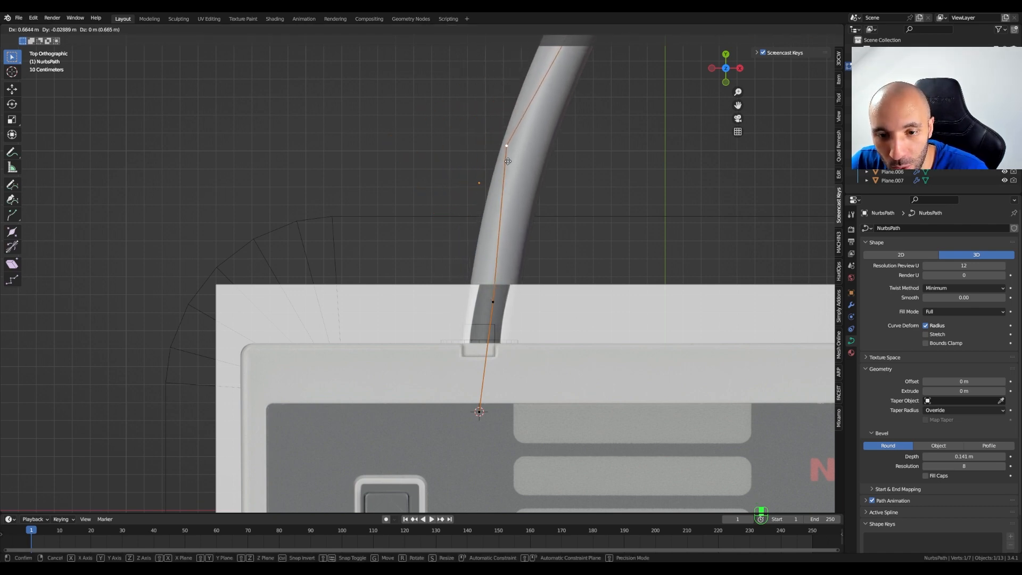
{"action": "left_click", "coordinate": [506, 162]}
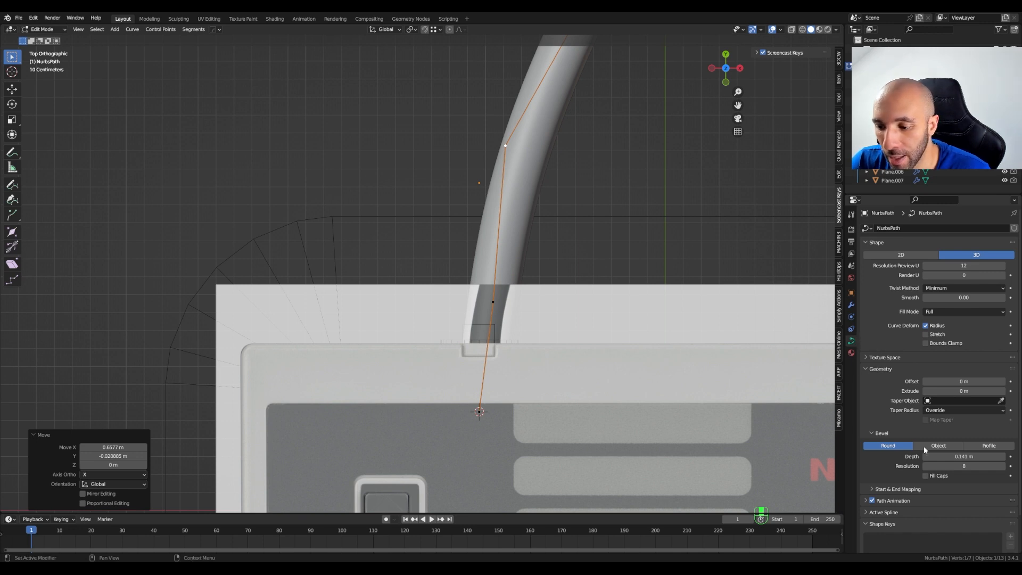
Reduce the cable curve's bevel depth to 0.093 m to match the cable thickness in the reference image
{"action": "left_click_drag", "start_coordinate": [972, 456], "coordinate": [953, 456]}
{"action": "scroll", "coordinate": [497, 289], "scroll_direction": "up", "scroll_amount": 4}
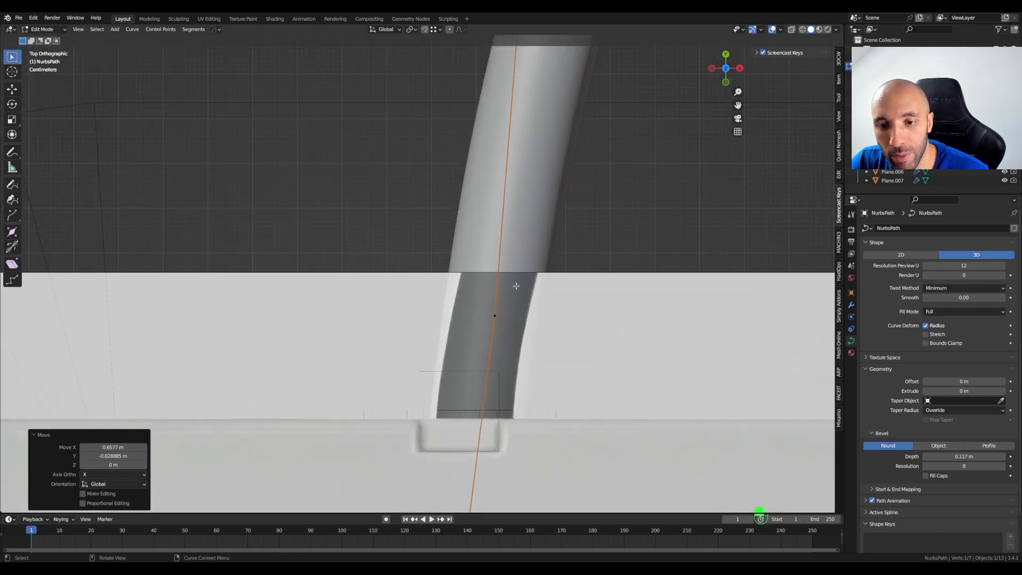
{"action": "middle_click_drag", "start_coordinate": [516, 286], "coordinate": [514, 295], "text": "shift"}
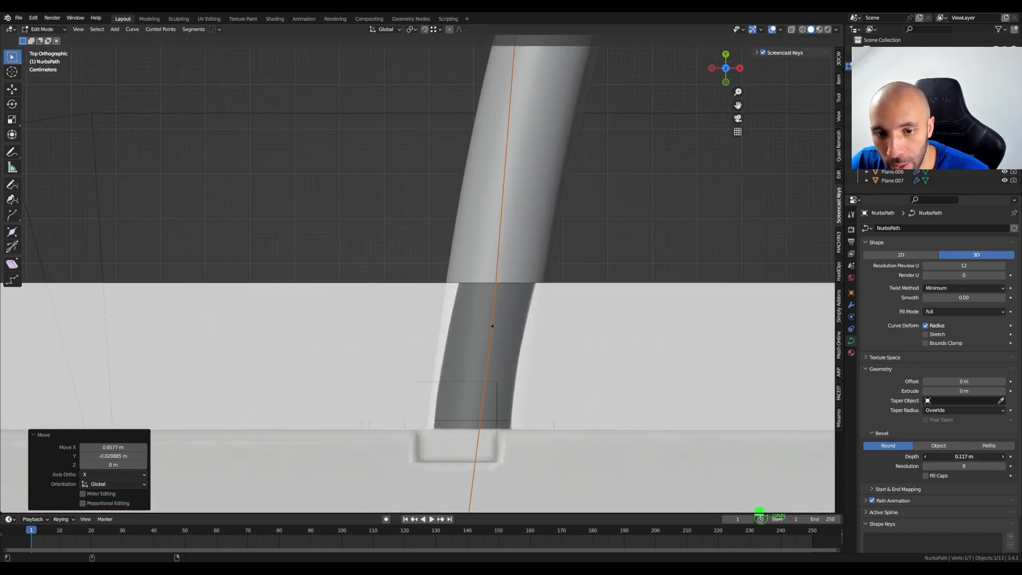
{"action": "left_click_drag", "start_coordinate": [964, 456], "coordinate": [946, 456]}
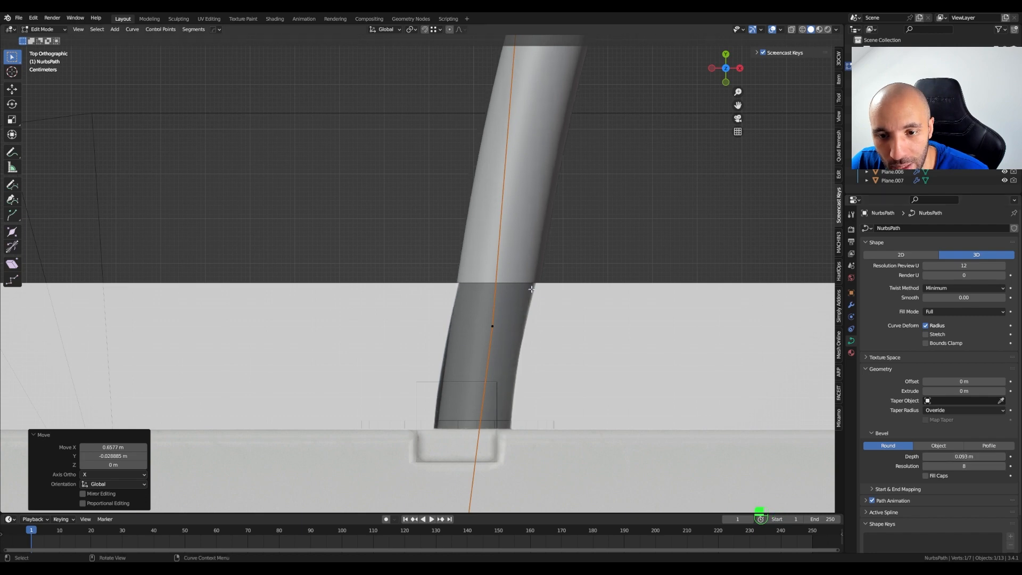
Move the cable's control point just above the controller's cable outlet about -0.061 m along X and 0.005 m along Y
{"action": "scroll", "coordinate": [531, 289], "scroll_direction": "down", "scroll_amount": 6}
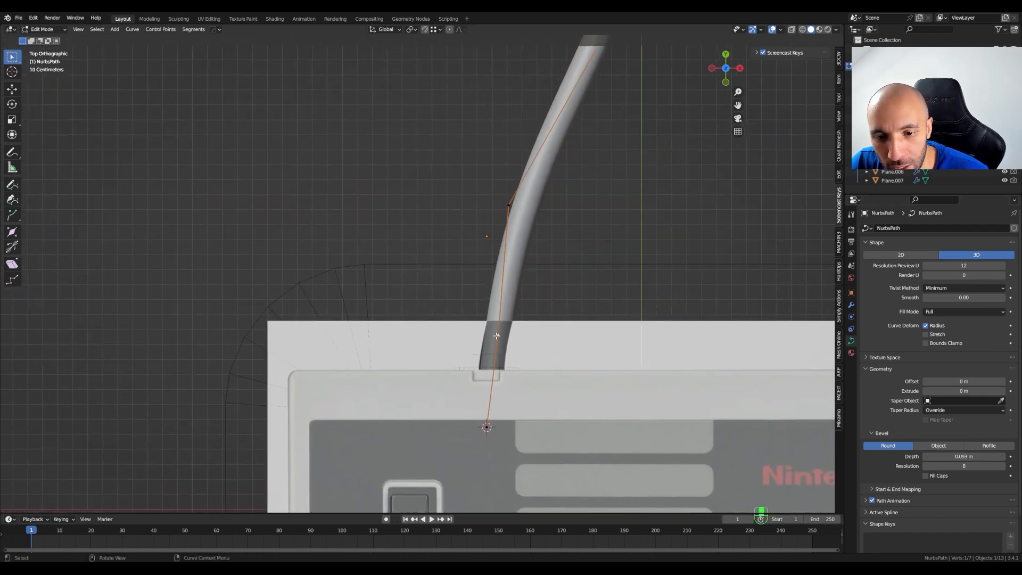
{"action": "key", "text": "g"}
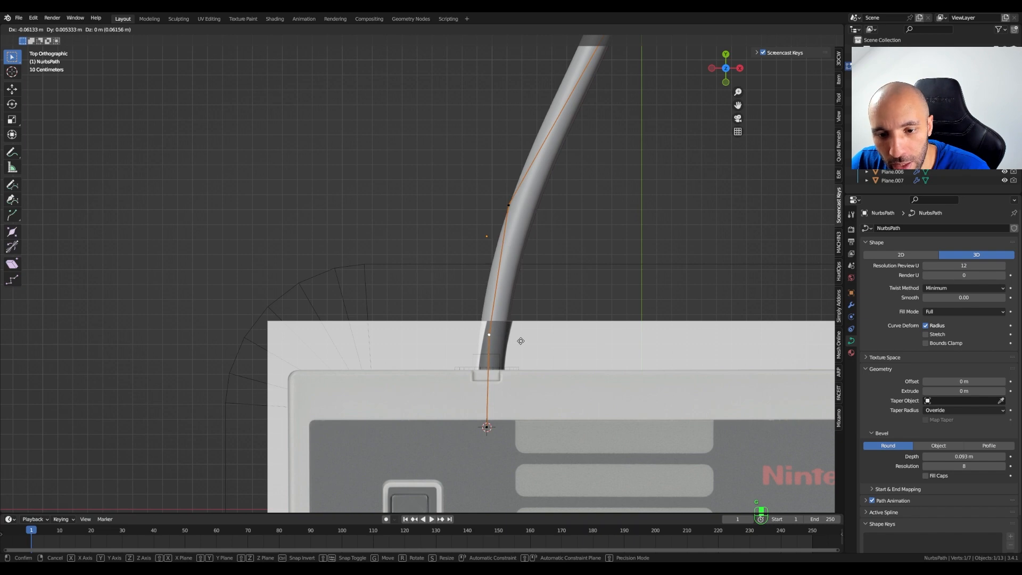
{"action": "left_click", "coordinate": [520, 338]}
{"action": "scroll", "coordinate": [528, 283], "scroll_direction": "down", "scroll_amount": 6}
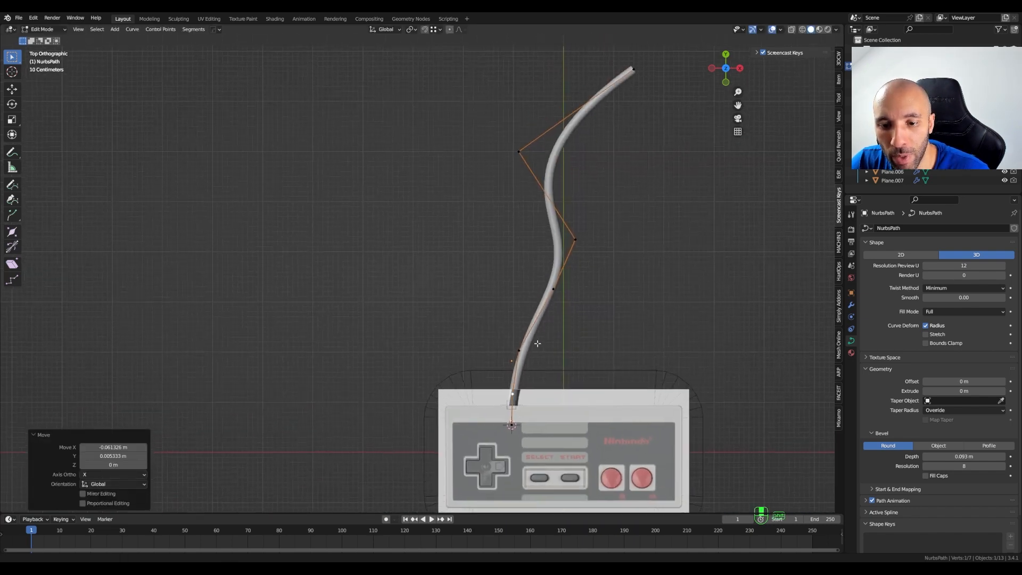
Move the cable's third control point from the controller toward negative X, and the fourth toward positive X and negative Y
{"action": "left_click", "coordinate": [521, 349]}
{"action": "key", "text": "g"}
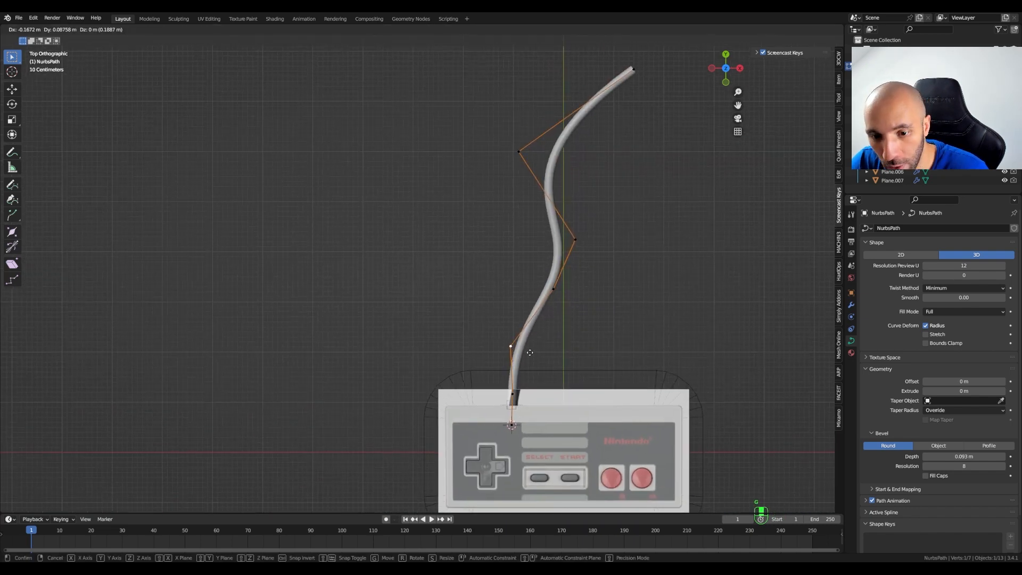
{"action": "left_click", "coordinate": [527, 350]}
{"action": "left_click", "coordinate": [555, 291]}
{"action": "key", "text": "g"}
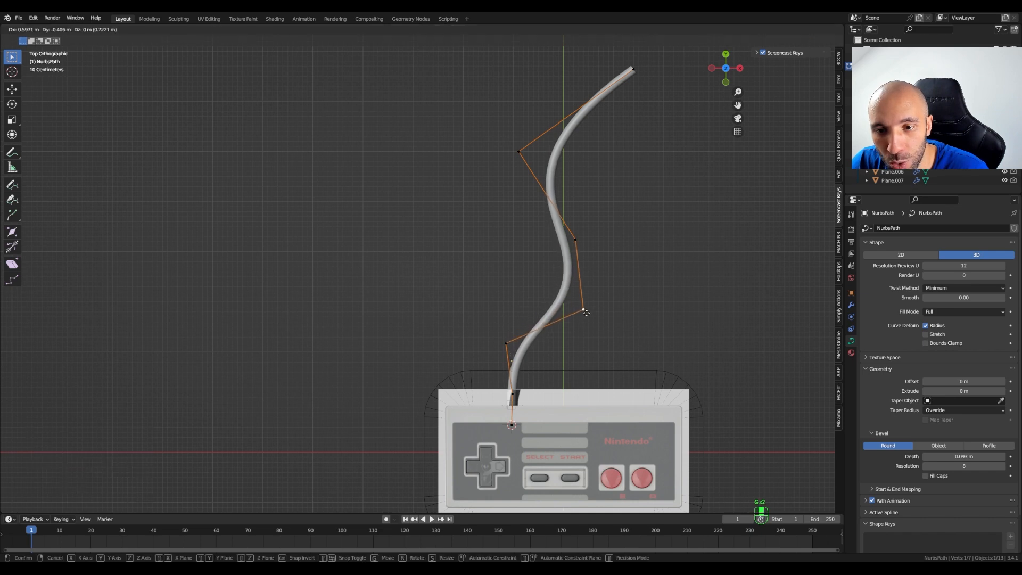
{"action": "left_click", "coordinate": [598, 315]}
Move the cable's fifth control point from the controller about 0.701 m along X and -0.215 m along Y
{"action": "left_click", "coordinate": [575, 239]}
{"action": "key", "text": "g"}
{"action": "left_click", "coordinate": [611, 252]}
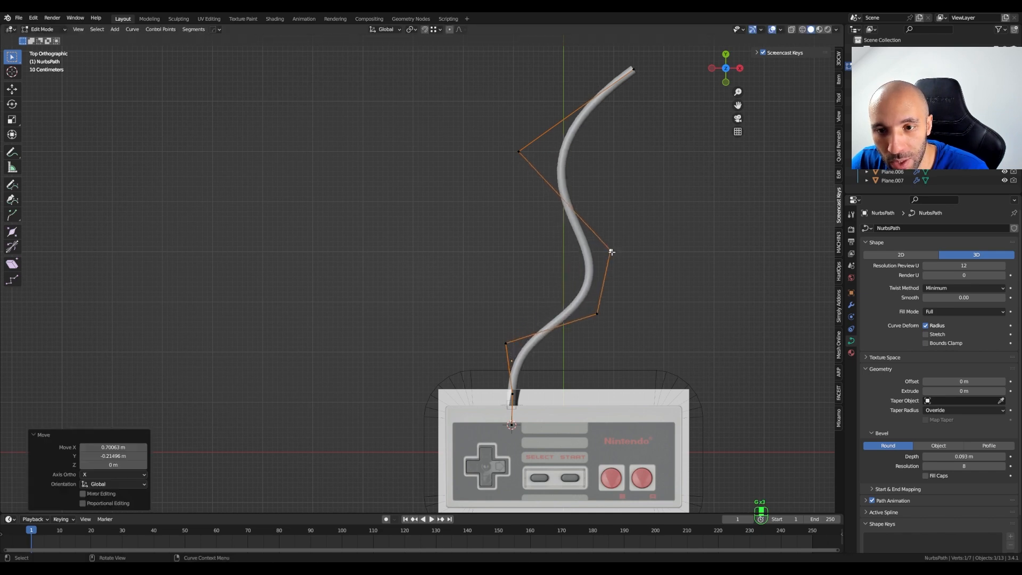
Move the cable's sixth control point and its free end toward negative X and closer to the controller
{"action": "left_click", "coordinate": [520, 151]}
{"action": "key", "text": "g"}
{"action": "left_click", "coordinate": [467, 213]}
{"action": "left_click", "coordinate": [633, 68]}
{"action": "key", "text": "g"}
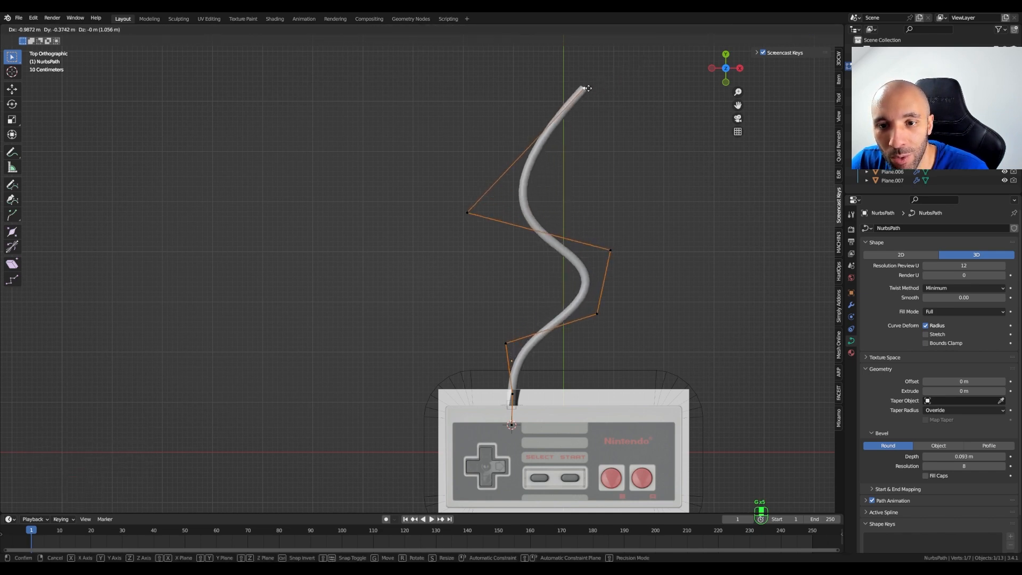
{"action": "left_click", "coordinate": [545, 141]}
Move the cable's fifth control point toward negative X, and the fourth about -0.223 m along X and 0.024 m along Y
{"action": "left_click", "coordinate": [609, 250]}
{"action": "key", "text": "g"}
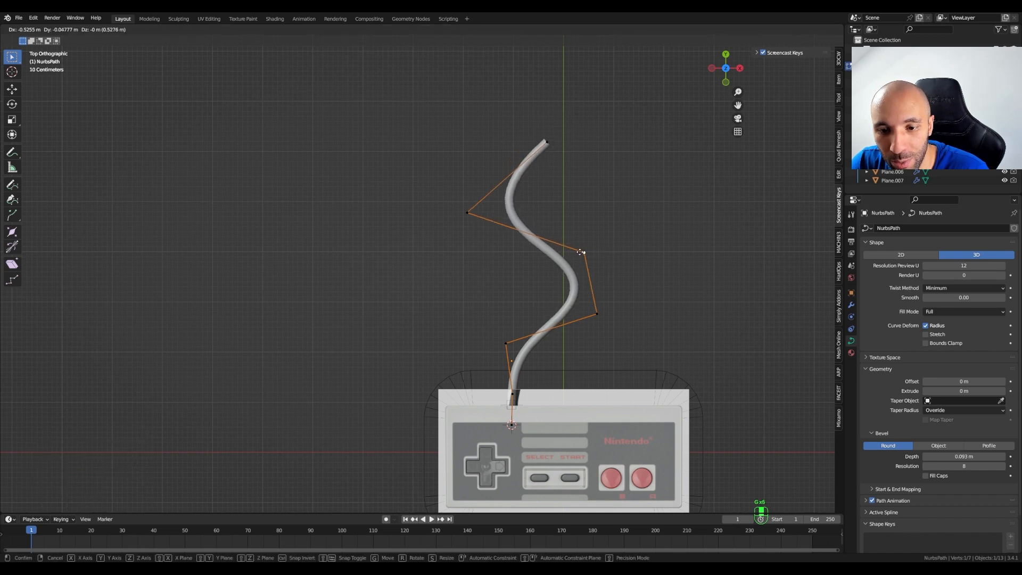
{"action": "left_click", "coordinate": [584, 252]}
{"action": "left_click", "coordinate": [597, 313]}
{"action": "key", "text": "g"}
{"action": "left_click", "coordinate": [586, 312]}
Move the cable's third control point about -0.056 m along X and -0.008 m along Y
{"action": "left_click", "coordinate": [506, 344]}
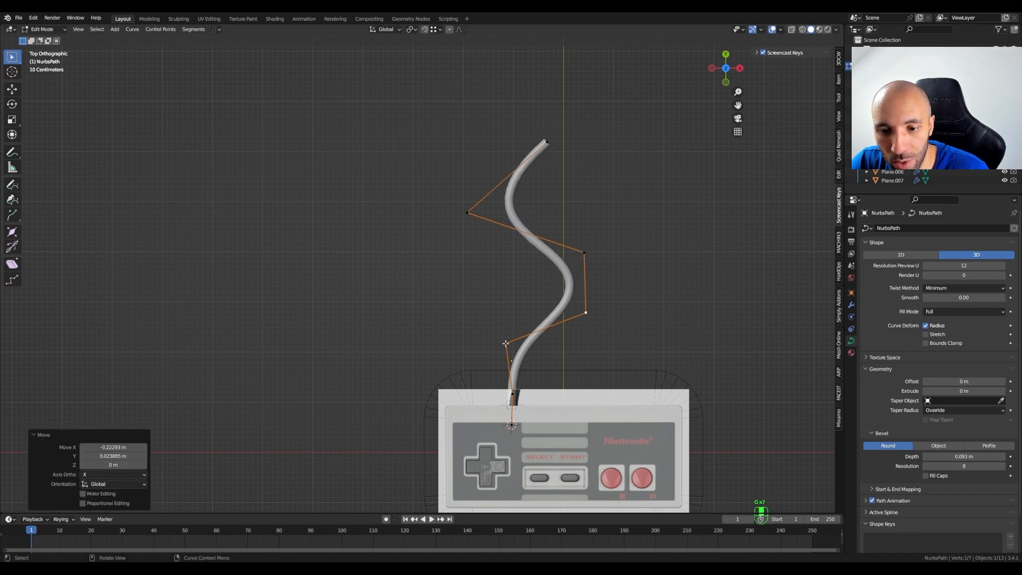
{"action": "key", "text": "g"}
{"action": "left_click", "coordinate": [503, 344]}
{"action": "middle_click_drag", "start_coordinate": [502, 344], "coordinate": [564, 347]}
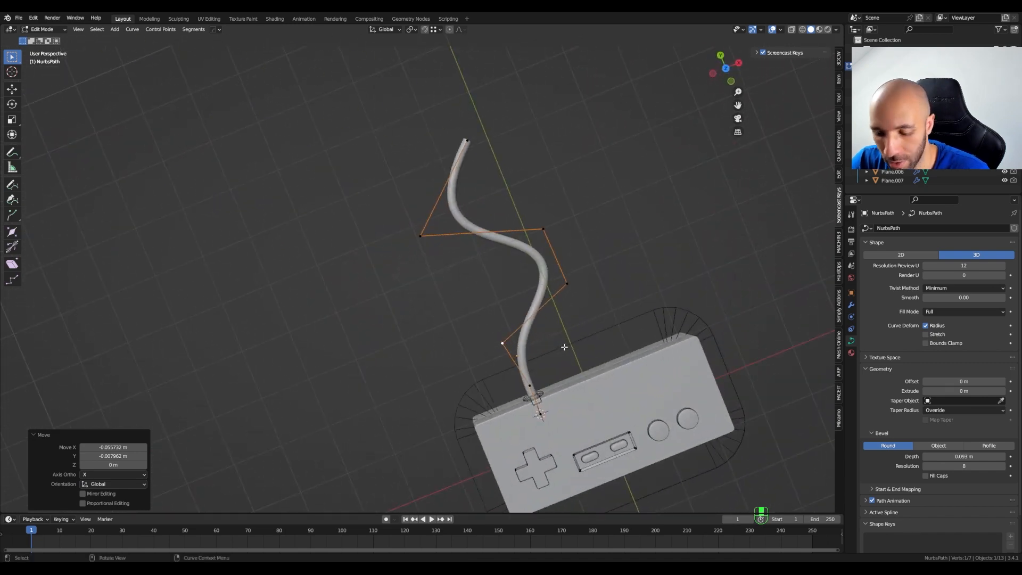
In top view, move the cable's fourth control point toward the controller and the fifth about 0.231 m along X and 0.318 m along Y
{"action": "key", "text": "KP_7"}
{"action": "left_click", "coordinate": [586, 314]}
{"action": "key", "text": "g"}
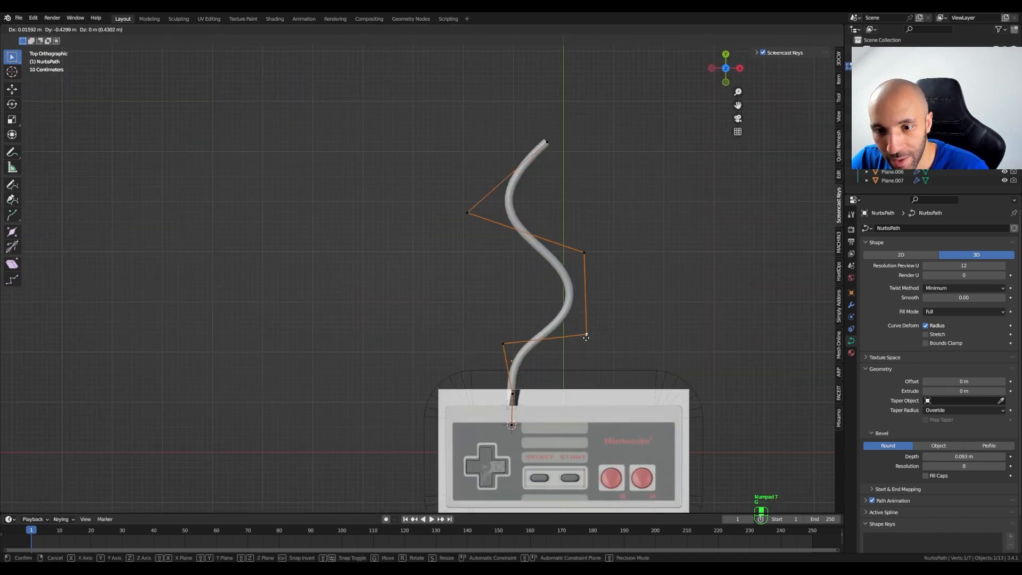
{"action": "left_click", "coordinate": [588, 344]}
{"action": "left_click", "coordinate": [584, 252]}
{"action": "key", "text": "g"}
{"action": "left_click", "coordinate": [595, 237]}
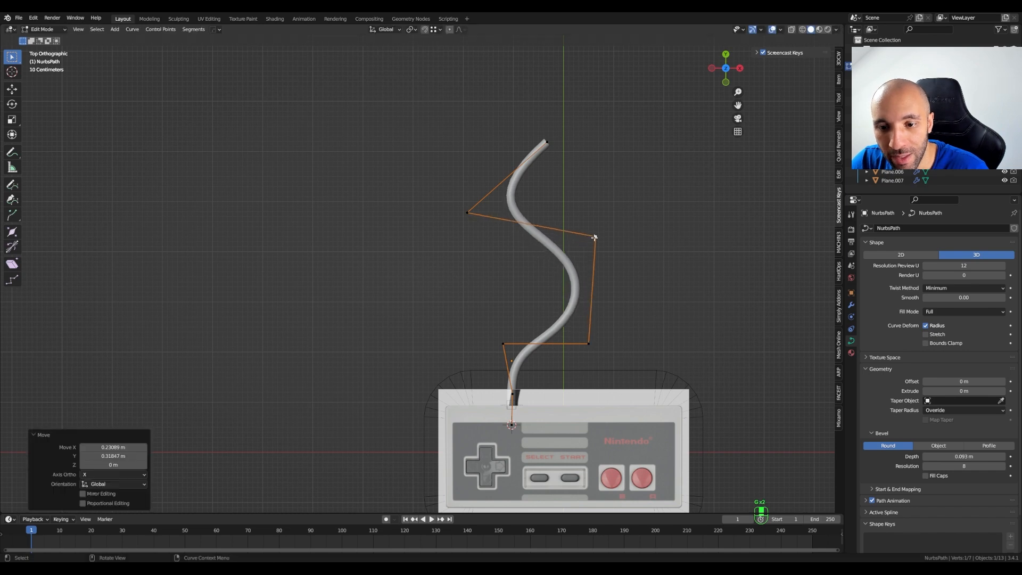
Move the cable's free end point about -0.311 m along X and 0.287 m along Y, and return to Object Mode
{"action": "left_click", "coordinate": [536, 145]}
{"action": "key", "text": "g"}
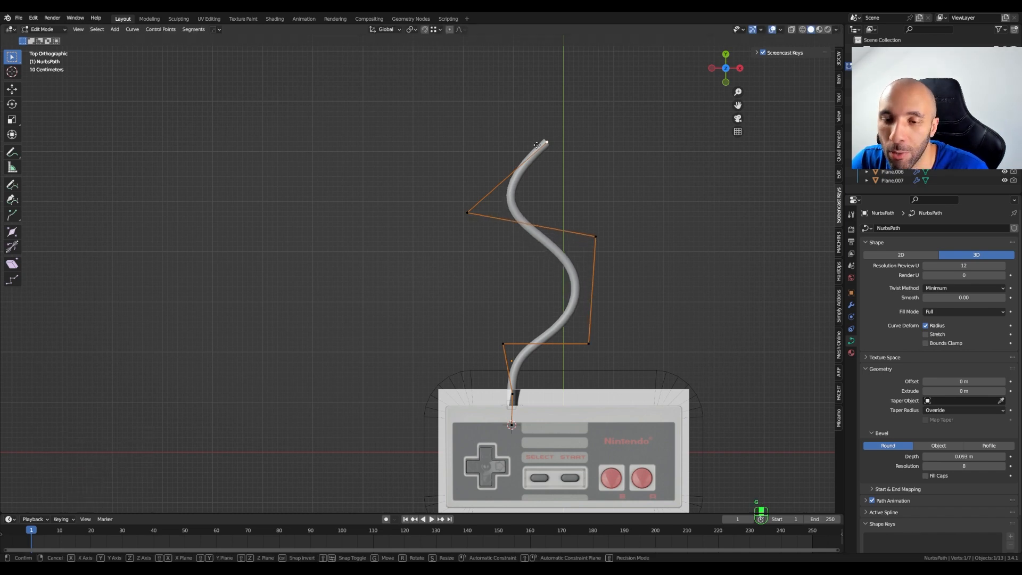
{"action": "left_click", "coordinate": [517, 192]}
{"action": "middle_click_drag", "start_coordinate": [511, 255], "coordinate": [587, 358]}
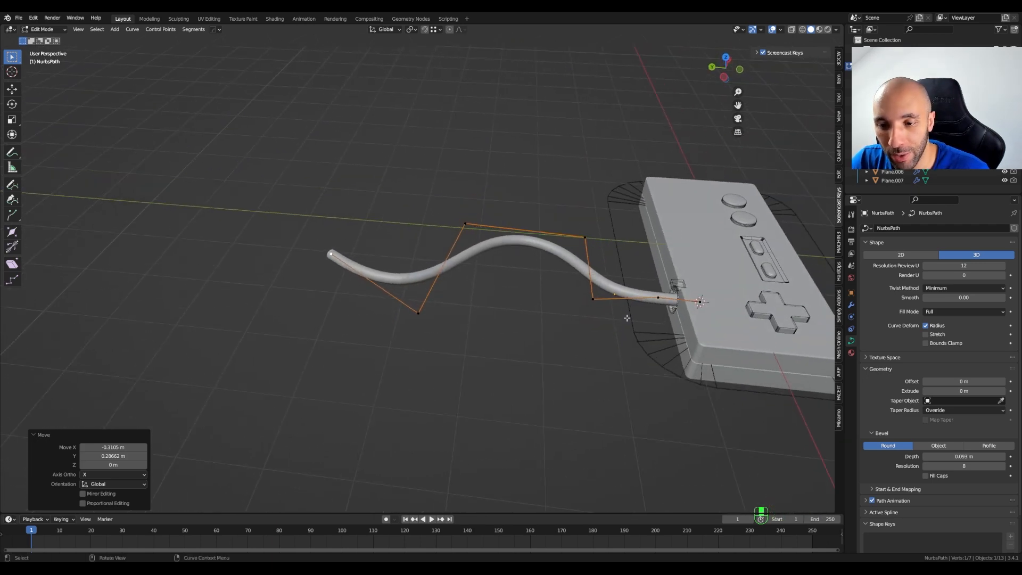
{"action": "key", "text": "ctrl+Tab"}
{"action": "left_click", "coordinate": [630, 276]}
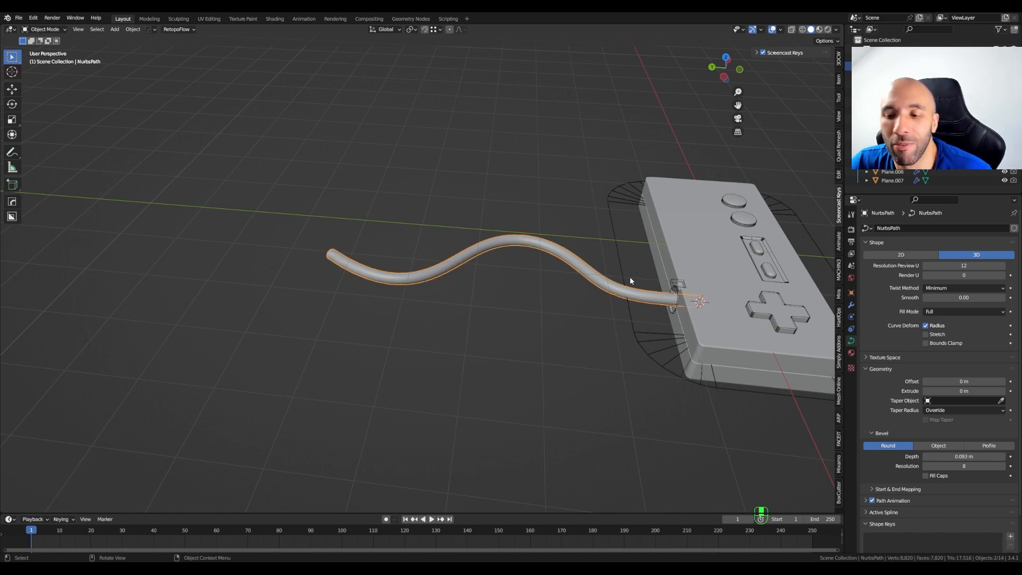
Select the circular cutter object around the cable outlet and enter Edit Mode
{"action": "middle_click_drag", "start_coordinate": [569, 282], "coordinate": [676, 266]}
{"action": "scroll", "coordinate": [633, 261], "scroll_direction": "up", "scroll_amount": 4}
{"action": "scroll", "coordinate": [612, 237], "scroll_direction": "up", "scroll_amount": 4}
{"action": "middle_click_drag", "start_coordinate": [612, 237], "coordinate": [601, 266], "text": "shift"}
{"action": "scroll", "coordinate": [586, 270], "scroll_direction": "down", "scroll_amount": 2}
{"action": "scroll", "coordinate": [624, 258], "scroll_direction": "up", "scroll_amount": 1}
{"action": "middle_click_drag", "start_coordinate": [482, 286], "coordinate": [538, 279], "text": "shift"}
{"action": "scroll", "coordinate": [628, 258], "scroll_direction": "up", "scroll_amount": 1}
{"action": "scroll", "coordinate": [644, 258], "scroll_direction": "down", "scroll_amount": 4}
{"action": "middle_click_drag", "start_coordinate": [538, 279], "coordinate": [421, 299]}
{"action": "scroll", "coordinate": [484, 304], "scroll_direction": "up", "scroll_amount": 4}
{"action": "left_click", "coordinate": [484, 304]}
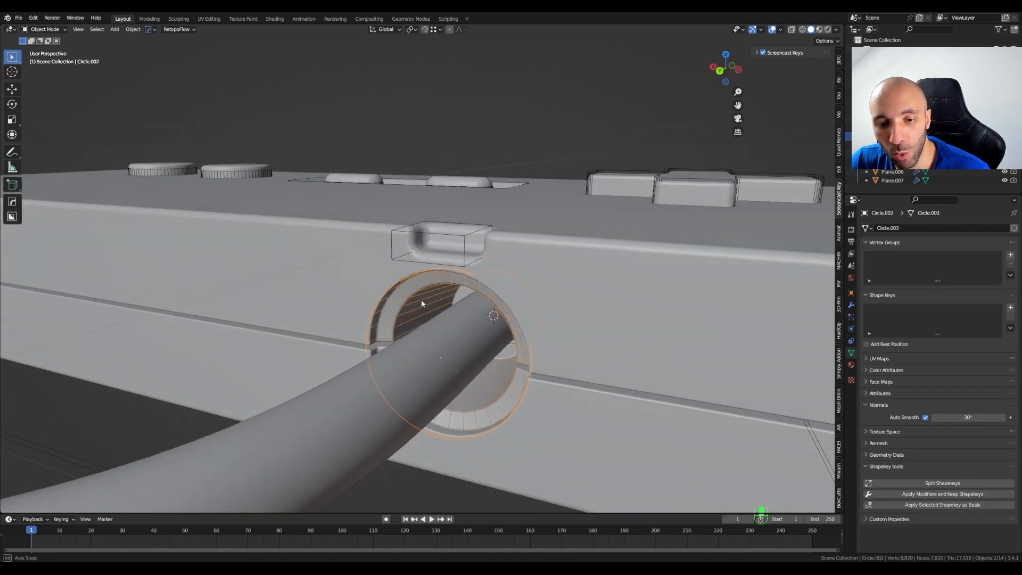
{"action": "key", "text": "Tab"}
{"action": "left_click", "coordinate": [367, 301]}
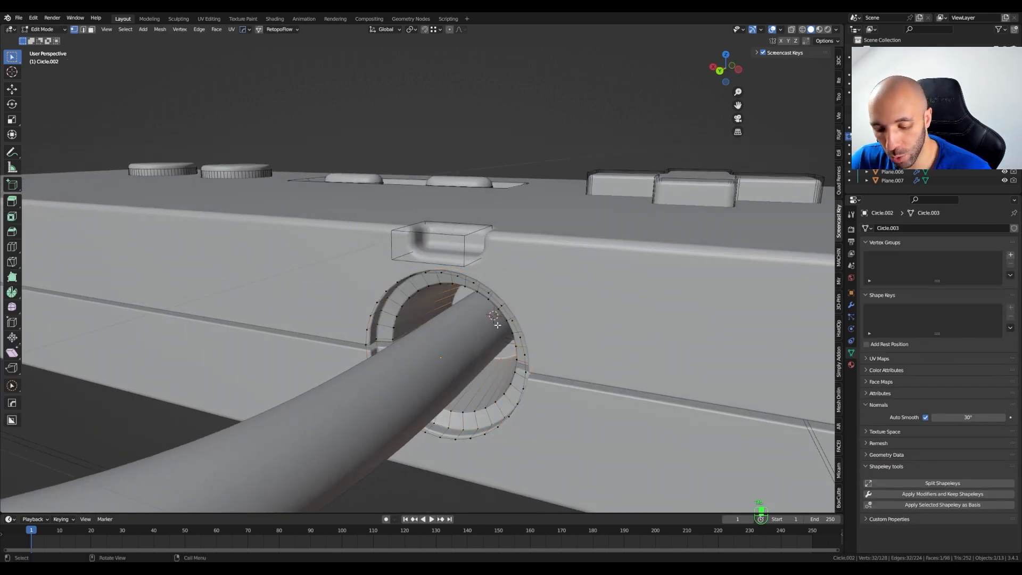
Scale the cutter's entire mesh to 0.875 along X and Z while leaving Y locked
{"action": "key", "text": "a"}
{"action": "middle_click_drag", "start_coordinate": [519, 340], "coordinate": [561, 365]}
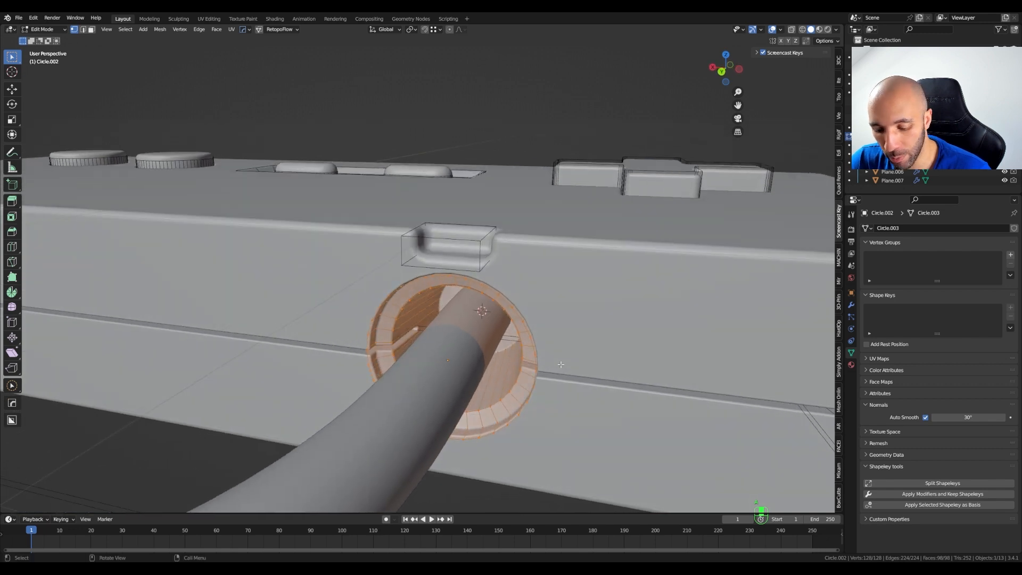
{"action": "key", "text": "s"}
{"action": "key", "text": "shift+y"}
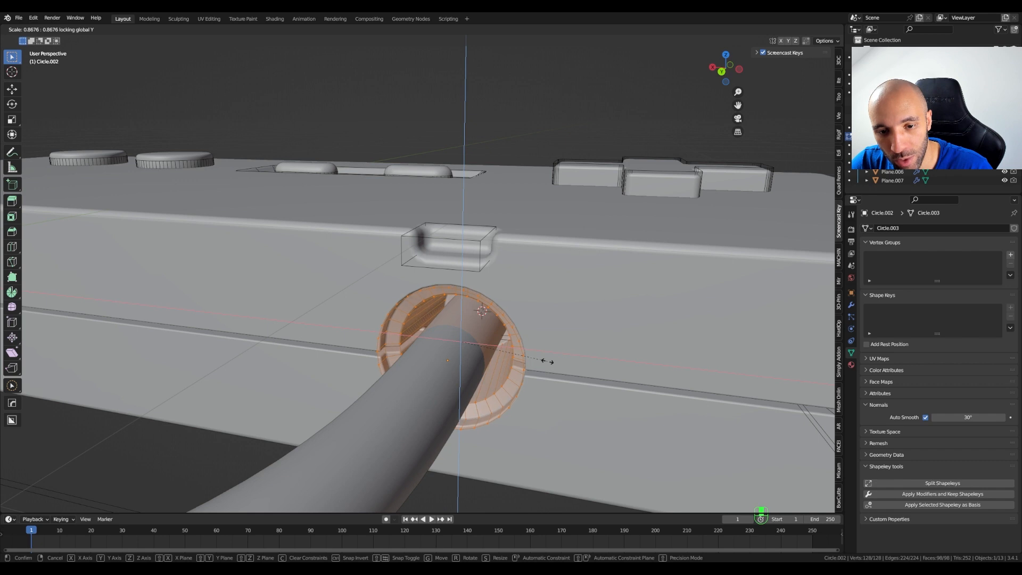
{"action": "left_click", "coordinate": [545, 363]}
Examine the cable outlet recess up close, including the gap around the cable and the seam line
{"action": "middle_click_drag", "start_coordinate": [450, 324], "coordinate": [497, 304]}
{"action": "scroll", "coordinate": [479, 313], "scroll_direction": "up", "scroll_amount": 2}
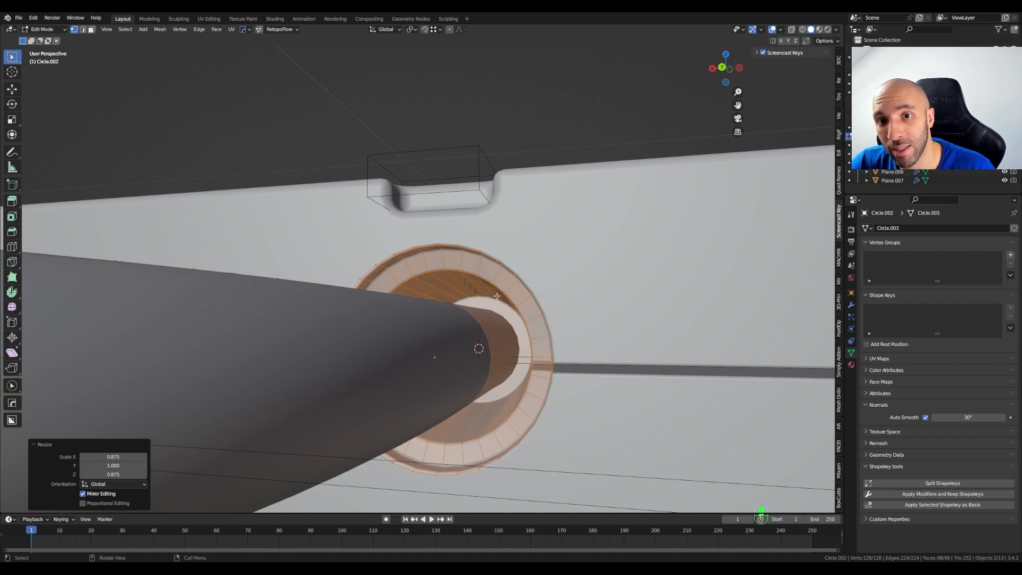
{"action": "scroll", "coordinate": [532, 349], "scroll_direction": "up", "scroll_amount": 3}
{"action": "middle_click_drag", "start_coordinate": [565, 361], "coordinate": [533, 376]}
{"action": "scroll", "coordinate": [575, 344], "scroll_direction": "up", "scroll_amount": 2}
{"action": "scroll", "coordinate": [553, 369], "scroll_direction": "down", "scroll_amount": 3}
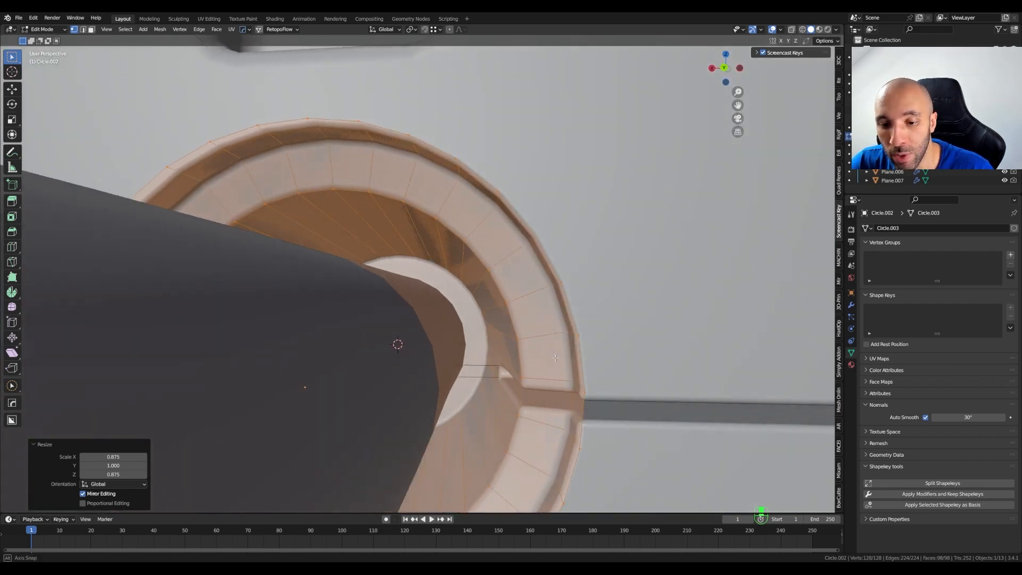
{"action": "scroll", "coordinate": [468, 319], "scroll_direction": "up", "scroll_amount": 3}
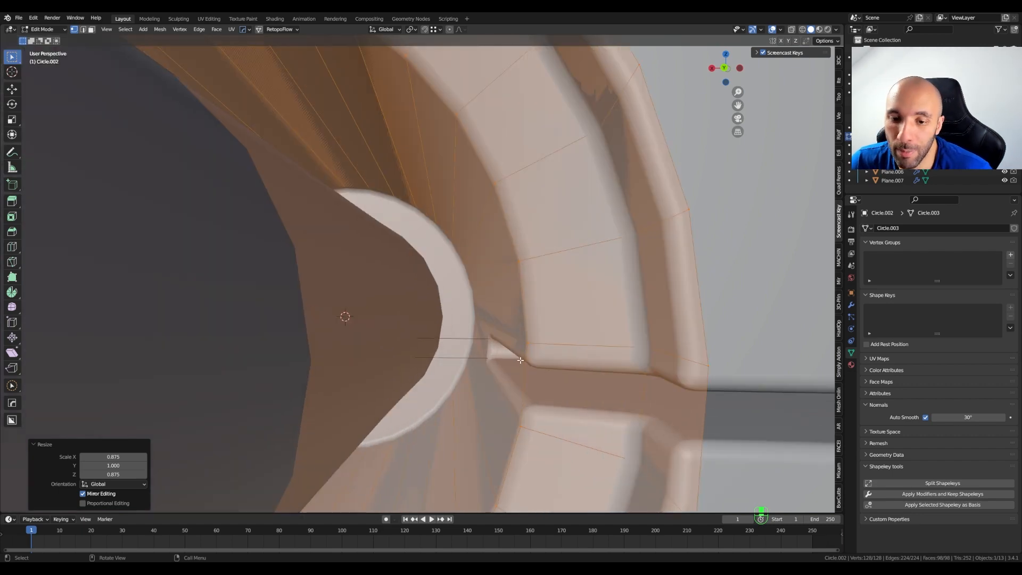
{"action": "scroll", "coordinate": [520, 359], "scroll_direction": "down", "scroll_amount": 4}
Select the cutter's round inner end face in face mode, using X-ray, and scale it uniformly to 0.772
{"action": "middle_click_drag", "start_coordinate": [520, 360], "coordinate": [492, 354]}
{"action": "key", "text": "alt+z"}
{"action": "left_click", "coordinate": [473, 311]}
{"action": "middle_click_drag", "start_coordinate": [473, 311], "coordinate": [486, 314]}
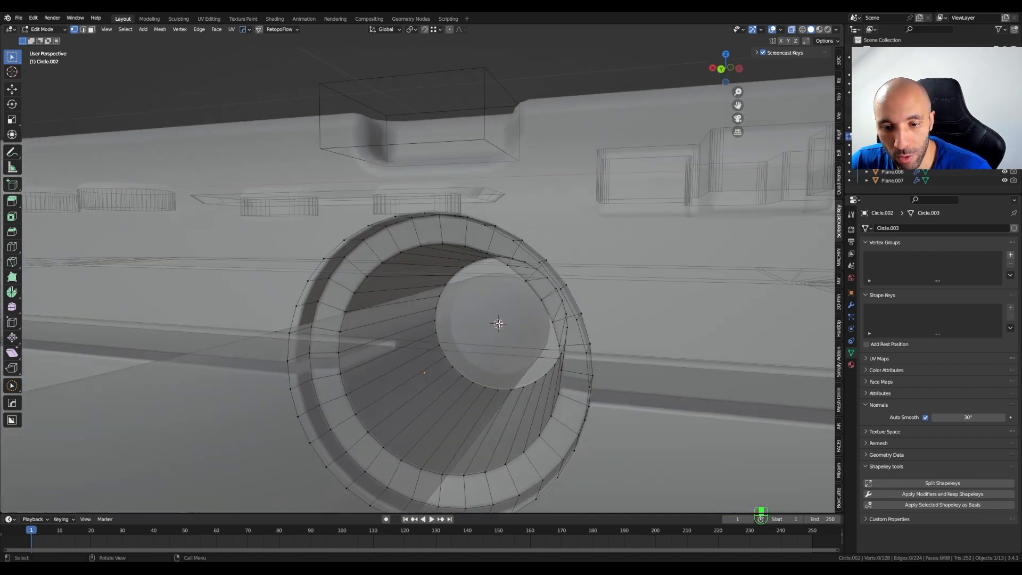
{"action": "key", "text": "3"}
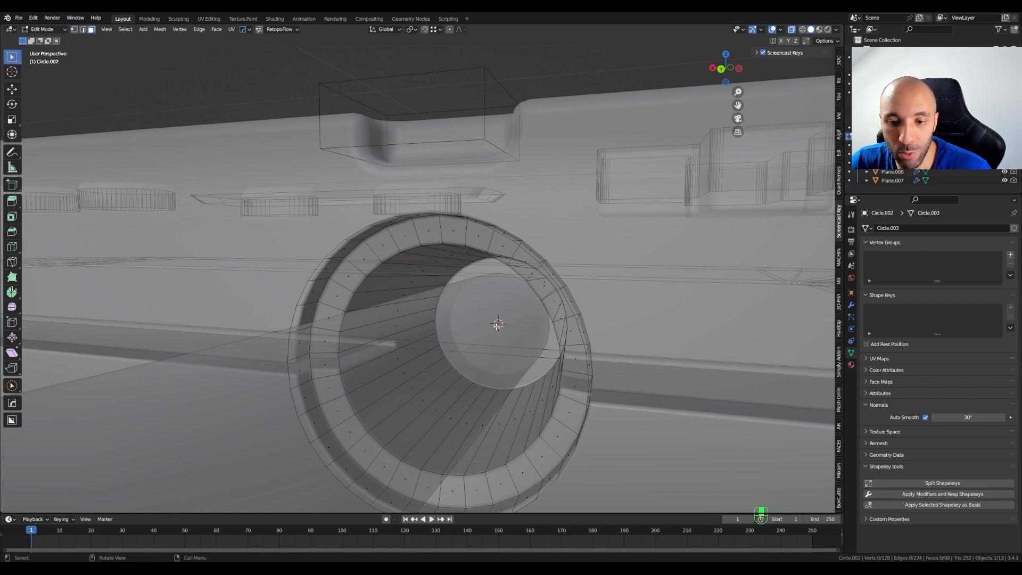
{"action": "left_click", "coordinate": [498, 323]}
{"action": "mouse_move", "coordinate": [498, 323]}
{"action": "middle_mouse_down"}
{"action": "mouse_move", "coordinate": [521, 347]}
{"action": "mouse_move", "coordinate": [581, 346]}
{"action": "middle_mouse_up"}
{"action": "key", "text": "alt+z"}
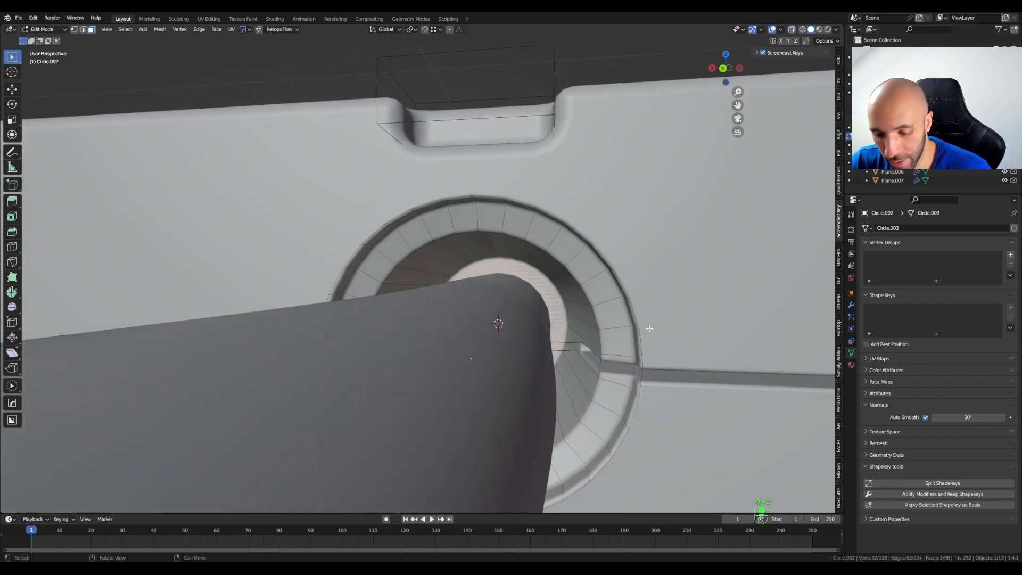
{"action": "key", "text": "s"}
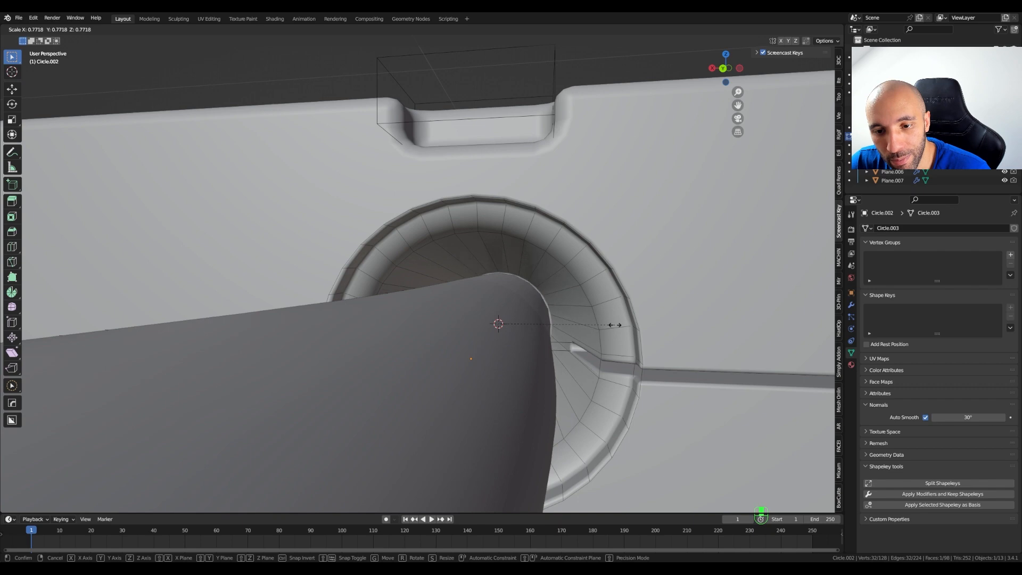
{"action": "left_click", "coordinate": [612, 325]}
Select the edge loop where the cutter's ring meets the tapered bore and move it about 0.0041 m along Y
{"action": "middle_click_drag", "start_coordinate": [612, 325], "coordinate": [626, 283]}
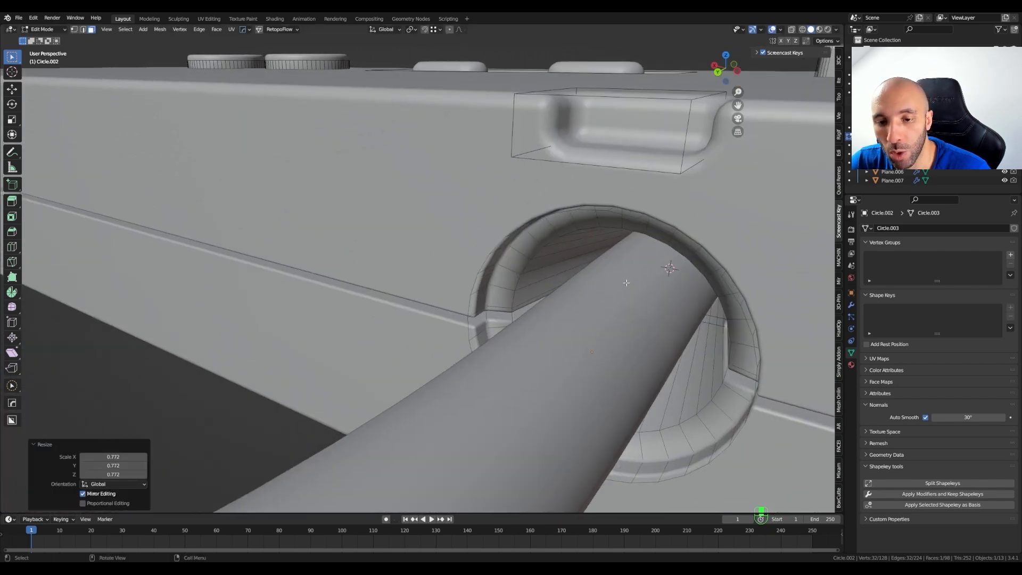
{"action": "middle_click_drag", "start_coordinate": [503, 267], "coordinate": [510, 181]}
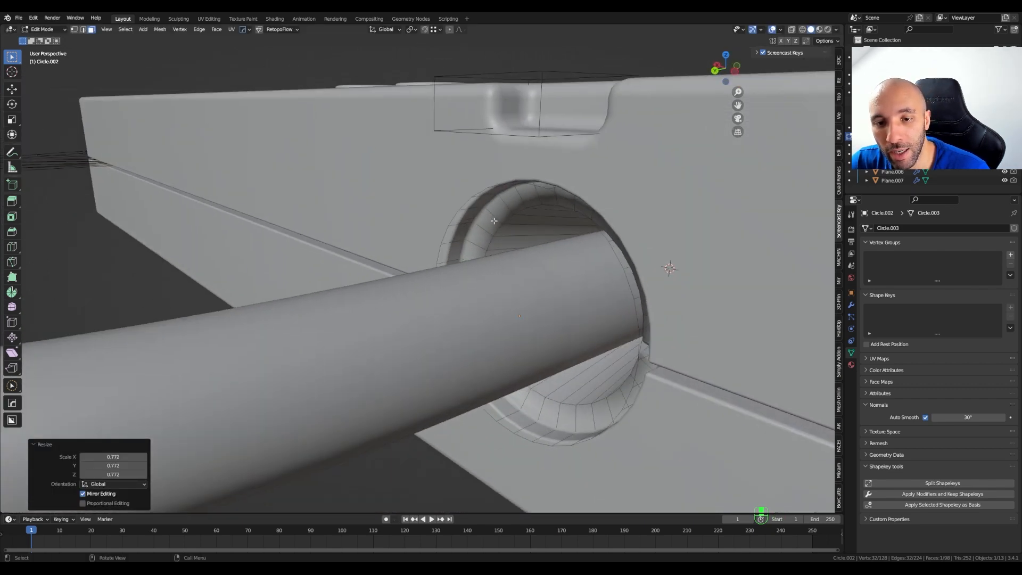
{"action": "scroll", "coordinate": [494, 221], "scroll_direction": "up", "scroll_amount": 2}
{"action": "middle_click_drag", "start_coordinate": [536, 244], "coordinate": [479, 197]}
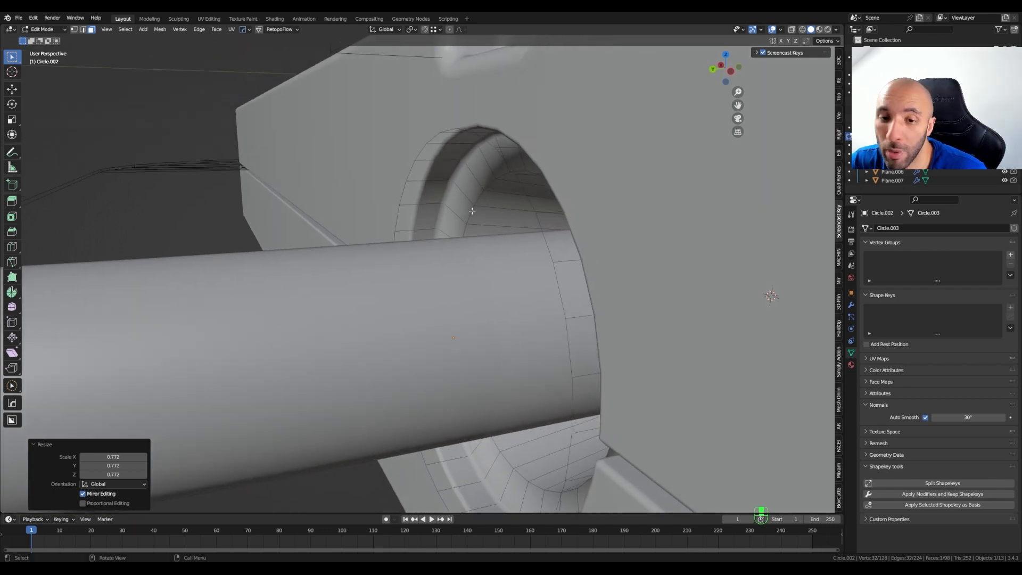
{"action": "key", "text": "2"}
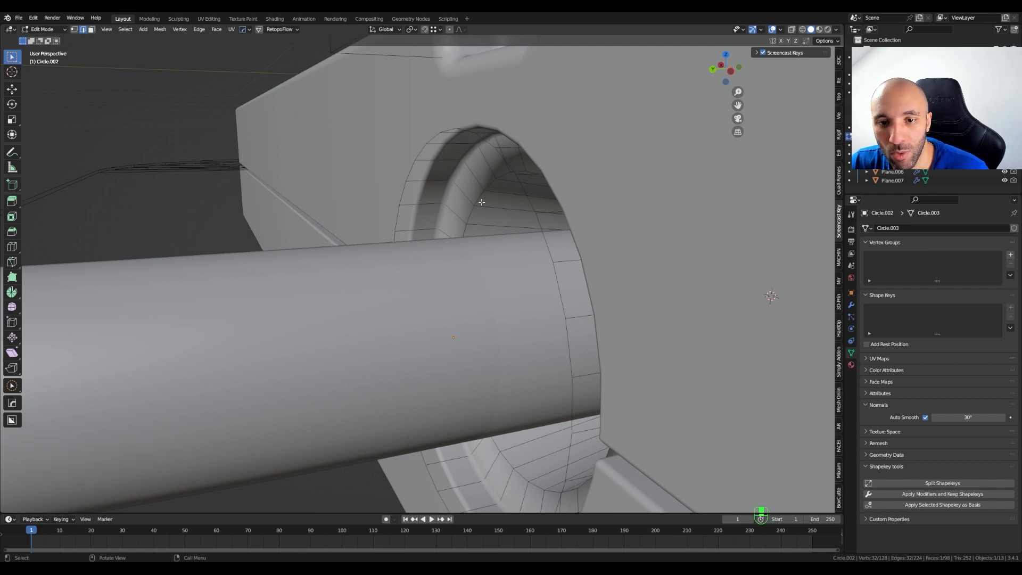
{"action": "left_click", "coordinate": [482, 202], "text": "alt"}
{"action": "middle_click_drag", "start_coordinate": [481, 202], "coordinate": [459, 211]}
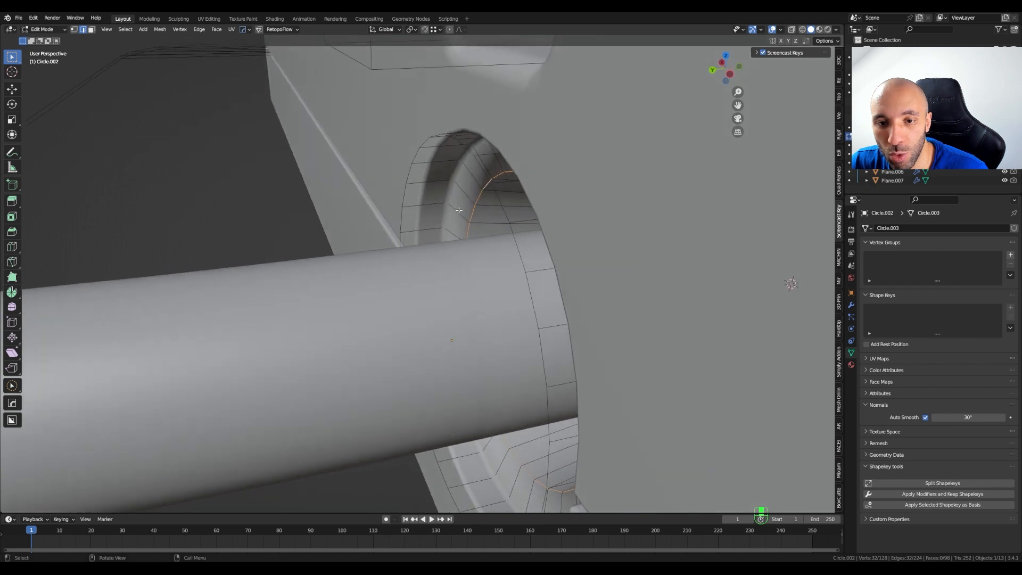
{"action": "key", "text": "g"}
{"action": "key", "text": "y"}
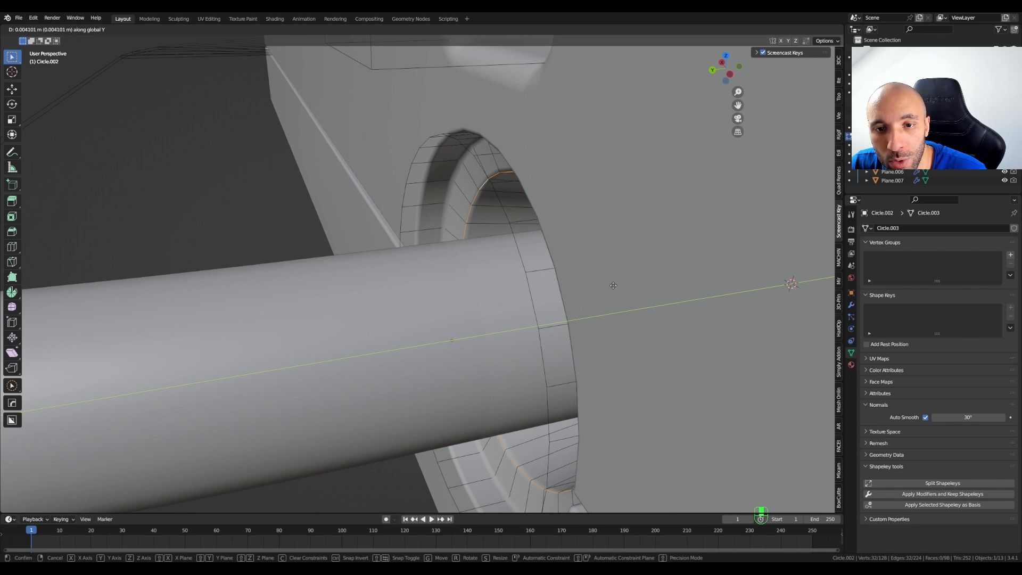
{"action": "left_click", "coordinate": [614, 285]}
Bevel the selected inner edge loop of the cutter with 4 segments at about 0.0327 m width, and return to object mode
{"action": "middle_click_drag", "start_coordinate": [613, 286], "coordinate": [615, 270]}
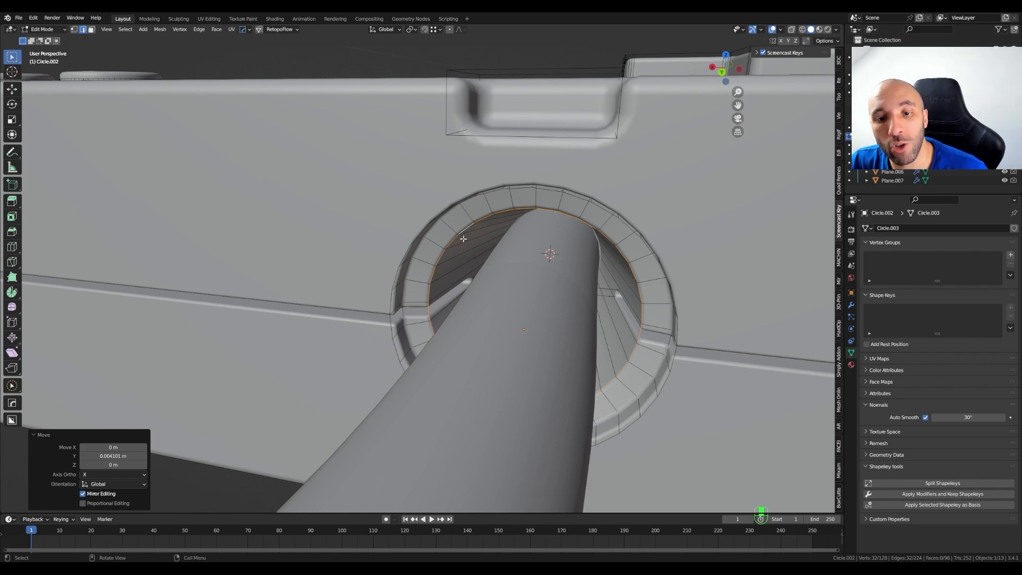
{"action": "middle_click_drag", "start_coordinate": [453, 237], "coordinate": [467, 238]}
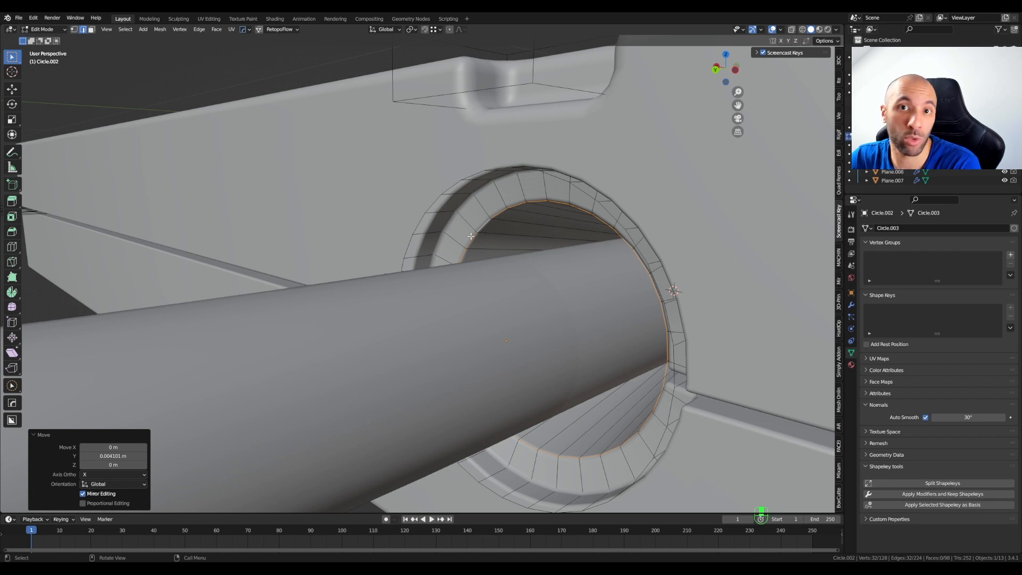
{"action": "middle_click_drag", "start_coordinate": [539, 243], "coordinate": [601, 239]}
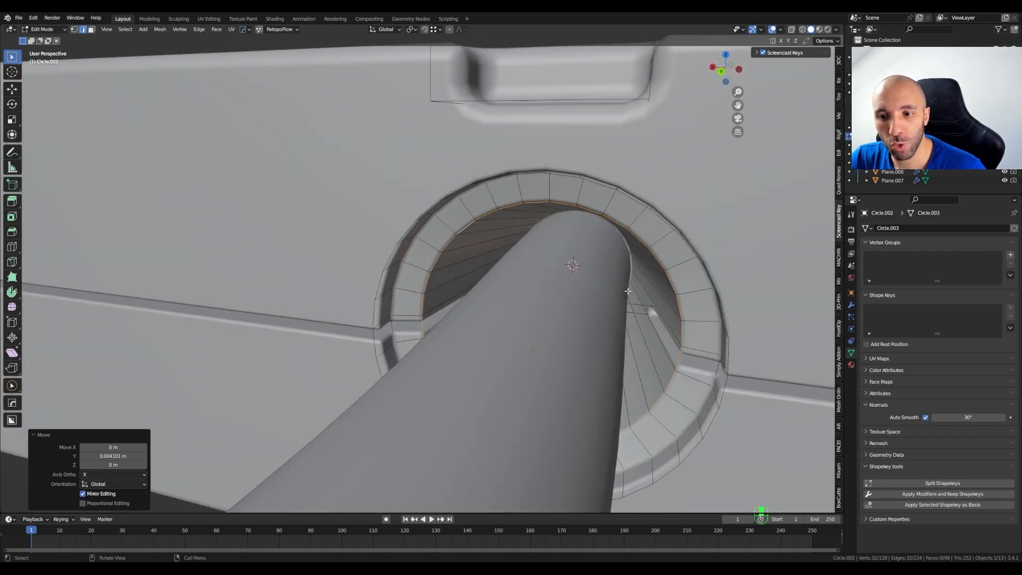
{"action": "middle_click_drag", "start_coordinate": [628, 291], "coordinate": [620, 287]}
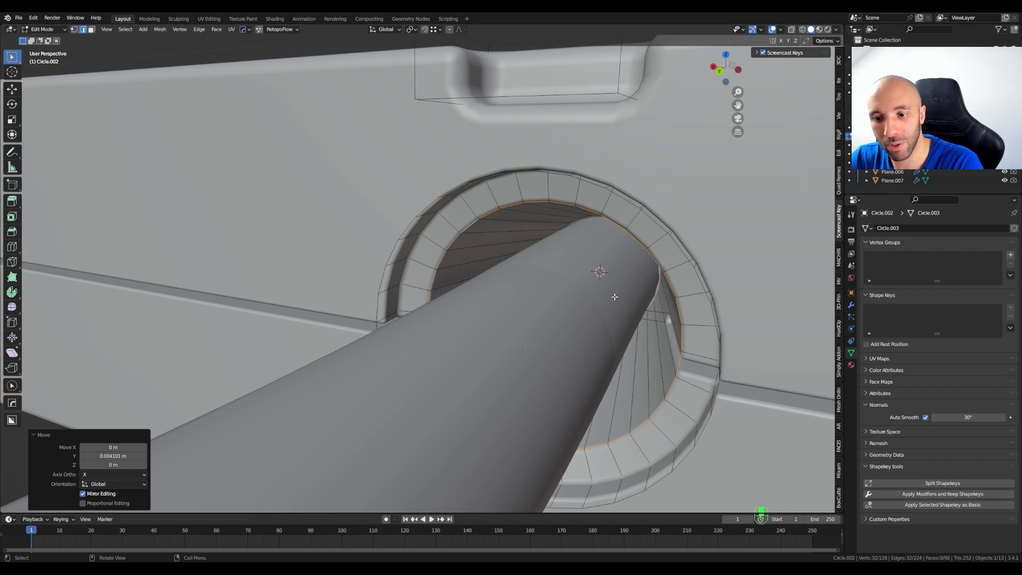
{"action": "middle_click_drag", "start_coordinate": [626, 323], "coordinate": [615, 324]}
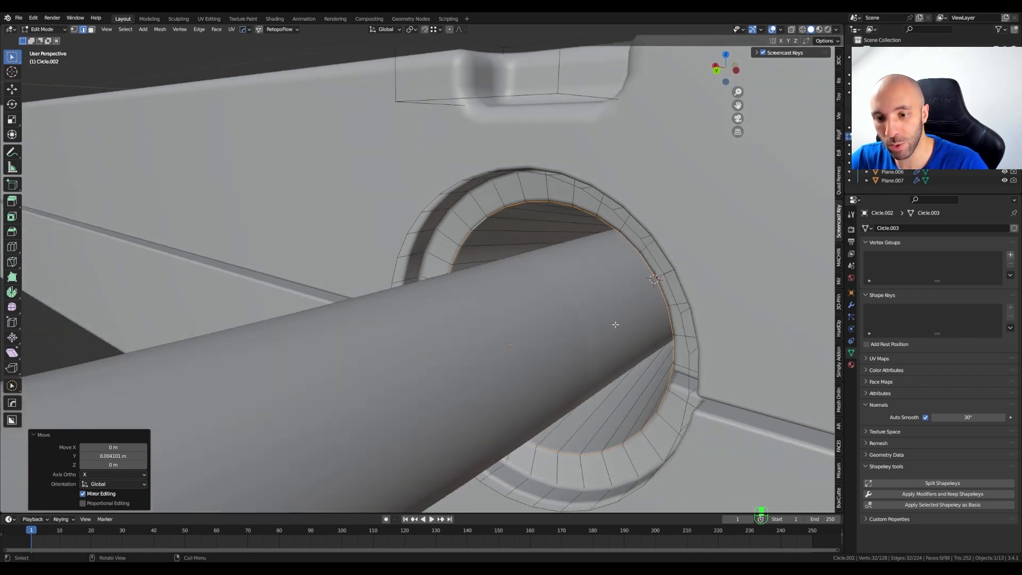
{"action": "key", "text": "ctrl+b"}
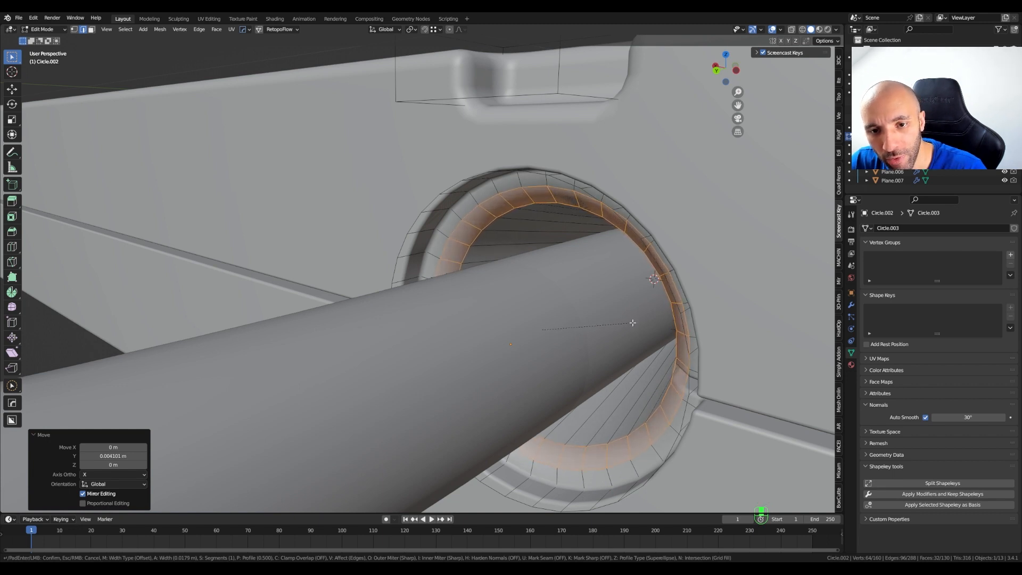
{"action": "scroll", "coordinate": [635, 321], "scroll_direction": "up", "scroll_amount": 1}
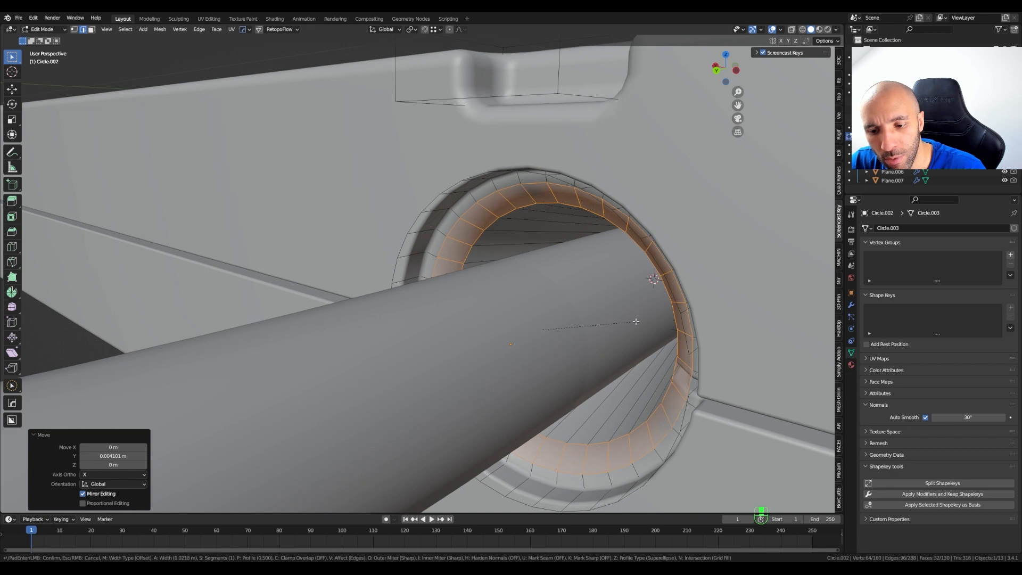
{"action": "scroll", "coordinate": [636, 321], "scroll_direction": "up", "scroll_amount": 1}
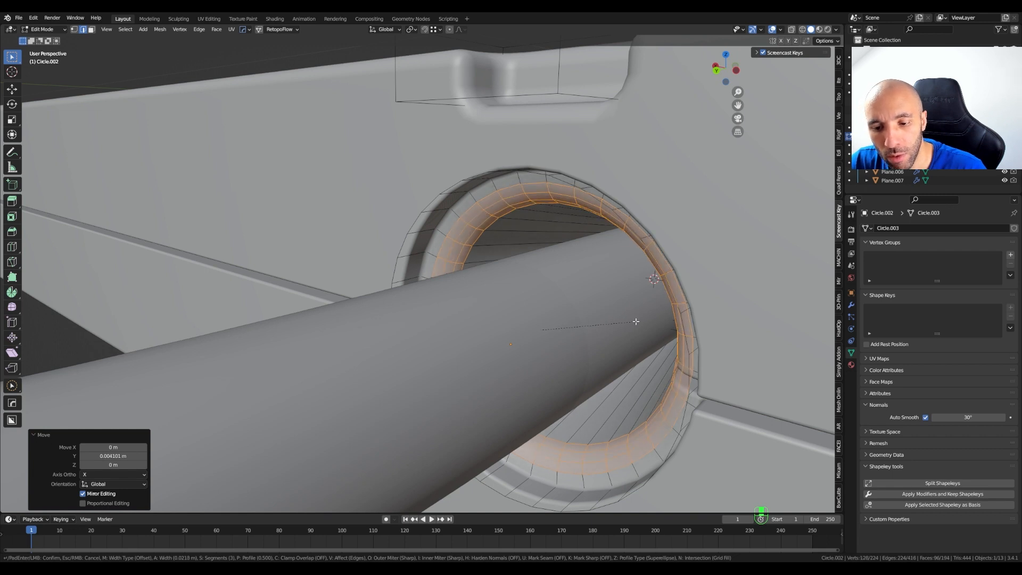
{"action": "scroll", "coordinate": [640, 325], "scroll_direction": "up", "scroll_amount": 1}
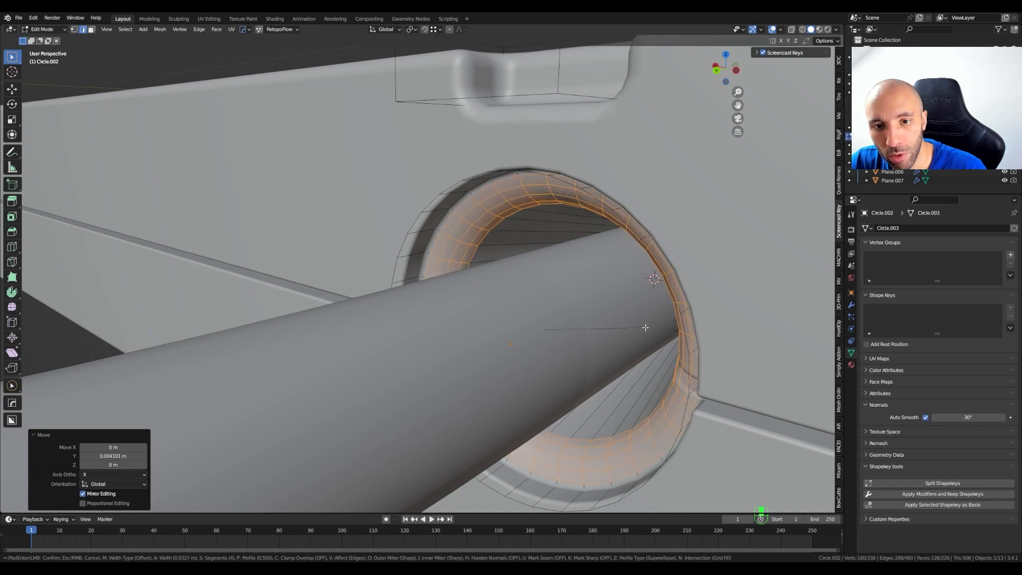
{"action": "left_click", "coordinate": [645, 328]}
{"action": "middle_click_drag", "start_coordinate": [633, 354], "coordinate": [656, 354]}
{"action": "key", "text": "Tab"}
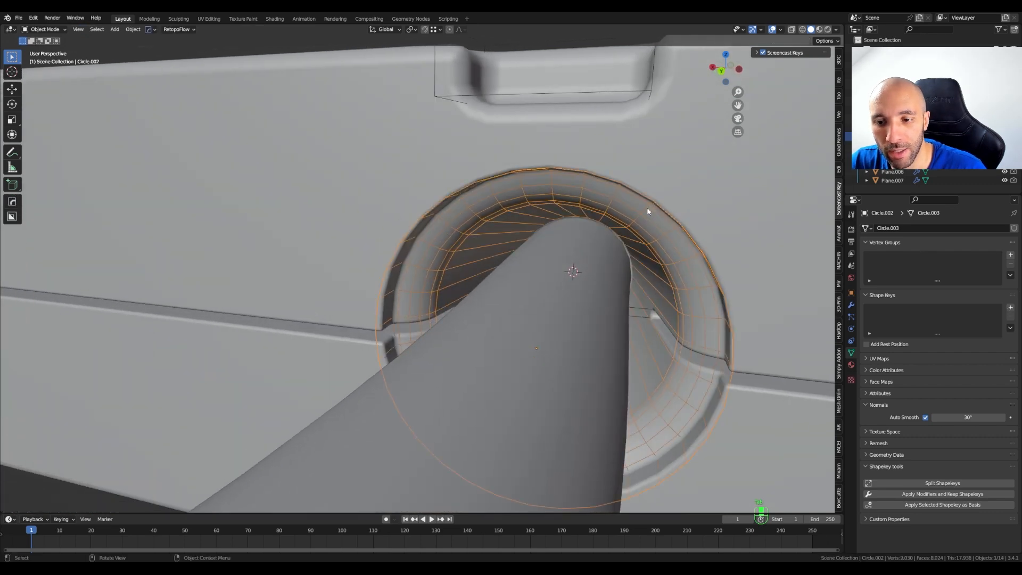
Examine the roundness of the cable outlet's rim up close, with the cutter objects alternately hidden and shown
{"action": "scroll", "coordinate": [648, 211], "scroll_direction": "down", "scroll_amount": 3}
{"action": "middle_click_drag", "start_coordinate": [648, 212], "coordinate": [646, 244]}
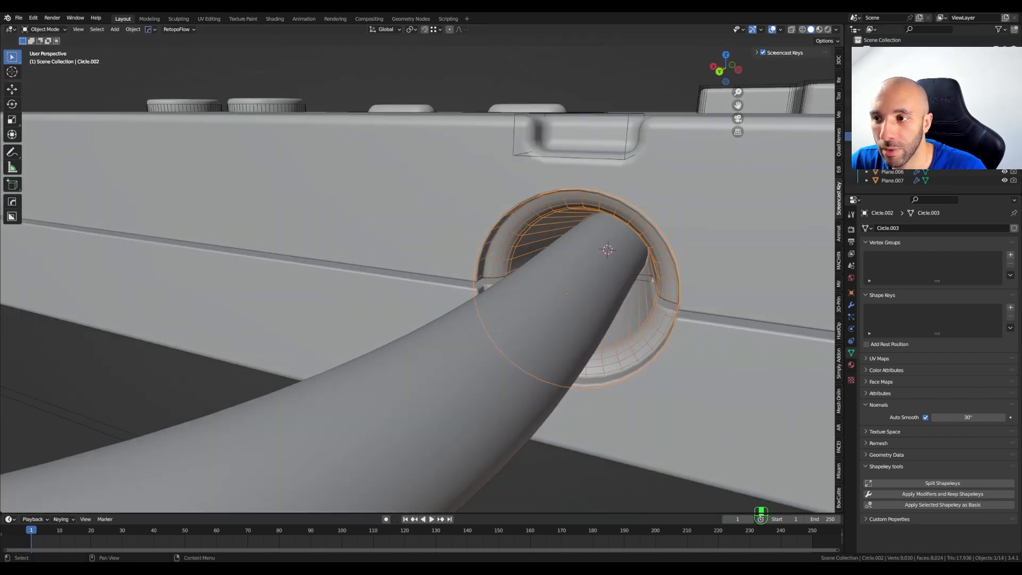
{"action": "left_click", "coordinate": [1004, 120]}
{"action": "middle_click_drag", "start_coordinate": [574, 254], "coordinate": [589, 270]}
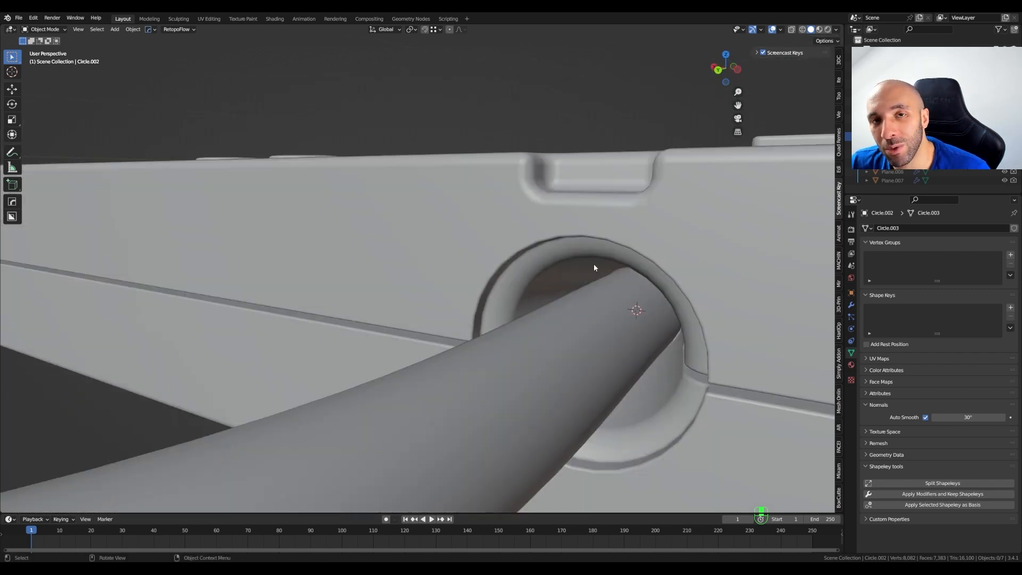
{"action": "scroll", "coordinate": [575, 237], "scroll_direction": "up", "scroll_amount": 4}
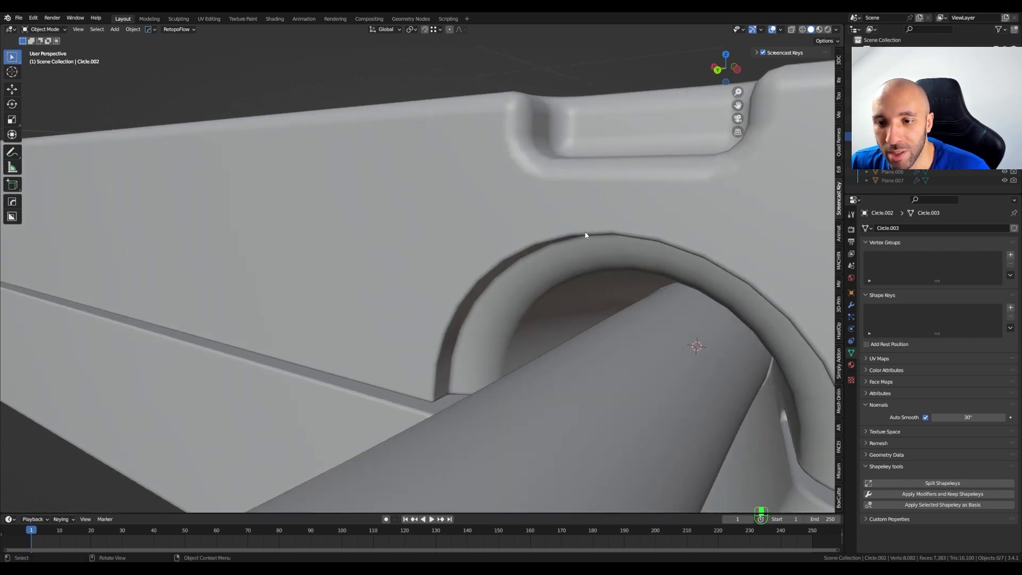
{"action": "left_click", "coordinate": [1005, 119]}
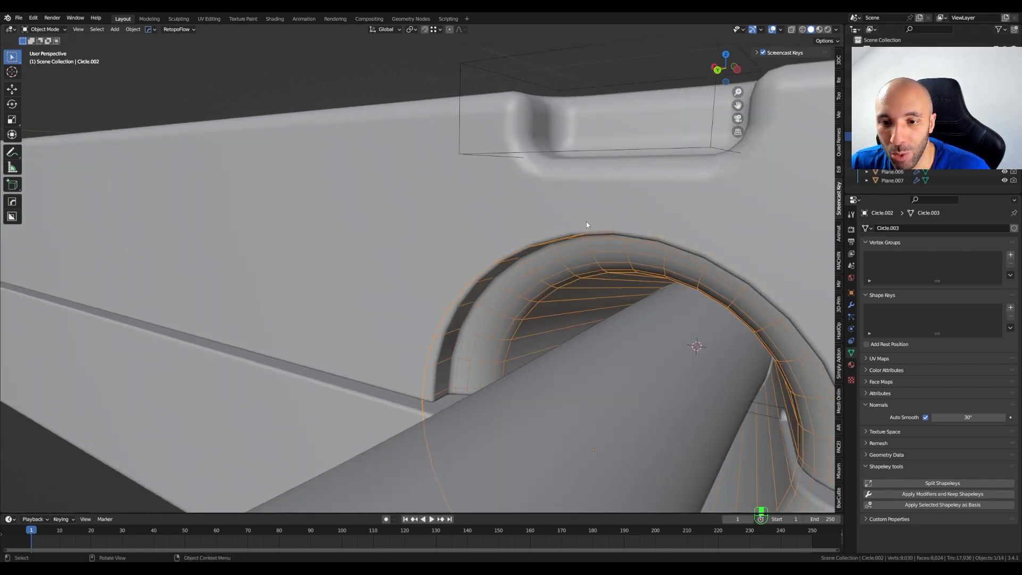
{"action": "middle_click_drag", "start_coordinate": [587, 222], "coordinate": [561, 246]}
{"action": "scroll", "coordinate": [555, 235], "scroll_direction": "up", "scroll_amount": 2}
{"action": "scroll", "coordinate": [555, 234], "scroll_direction": "up", "scroll_amount": 2}
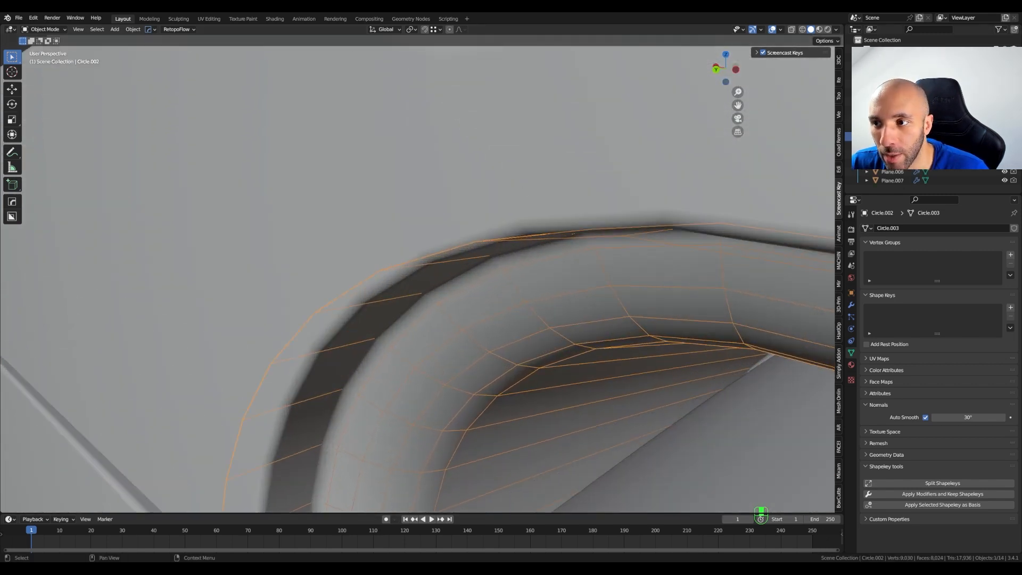
{"action": "left_click", "coordinate": [1004, 119]}
{"action": "scroll", "coordinate": [533, 255], "scroll_direction": "down", "scroll_amount": 2}
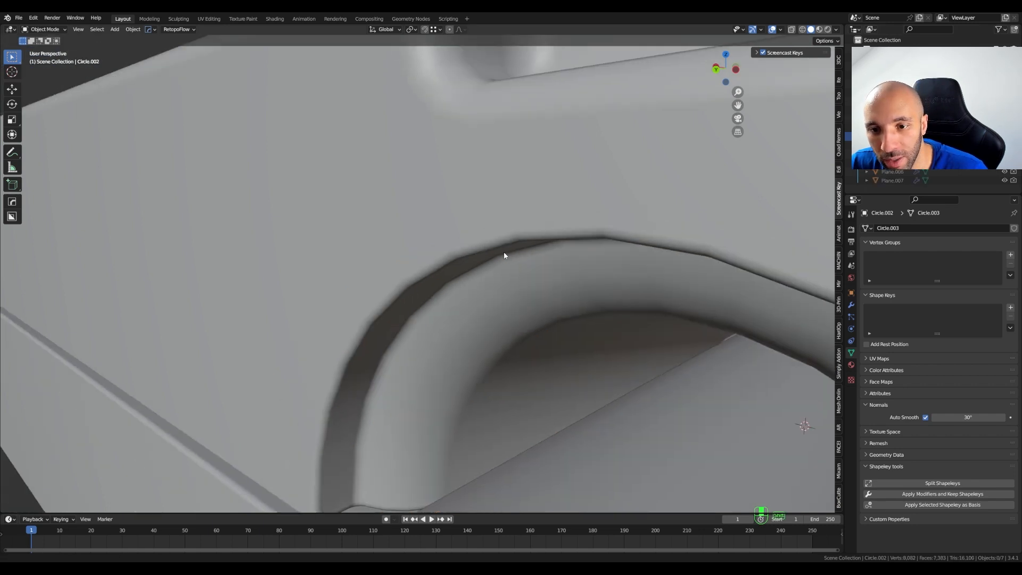
{"action": "middle_click_drag", "start_coordinate": [504, 255], "coordinate": [498, 219]}
{"action": "scroll", "coordinate": [602, 231], "scroll_direction": "down", "scroll_amount": 1}
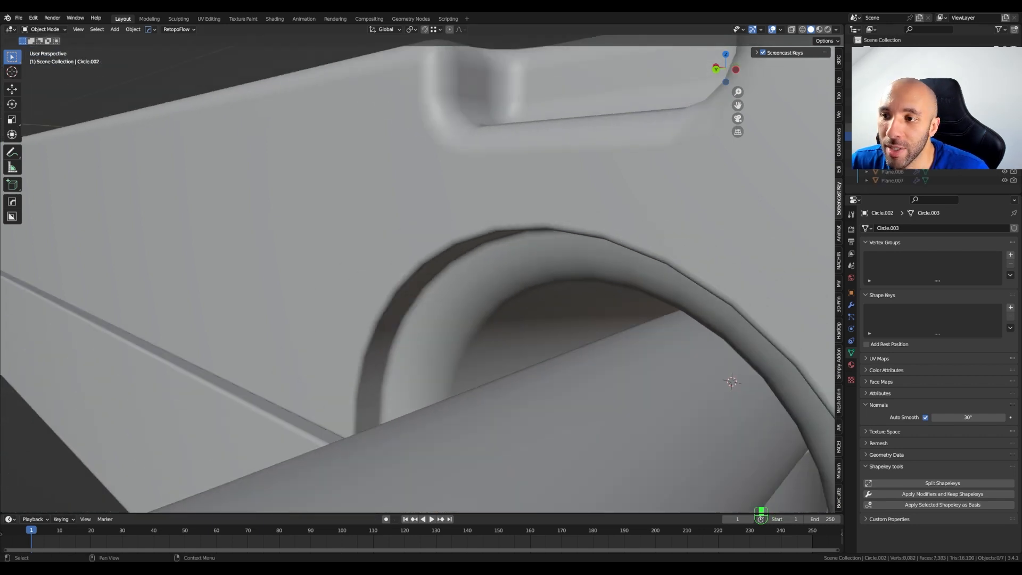
{"action": "left_click", "coordinate": [1005, 119]}
{"action": "middle_click_drag", "start_coordinate": [498, 236], "coordinate": [530, 243]}
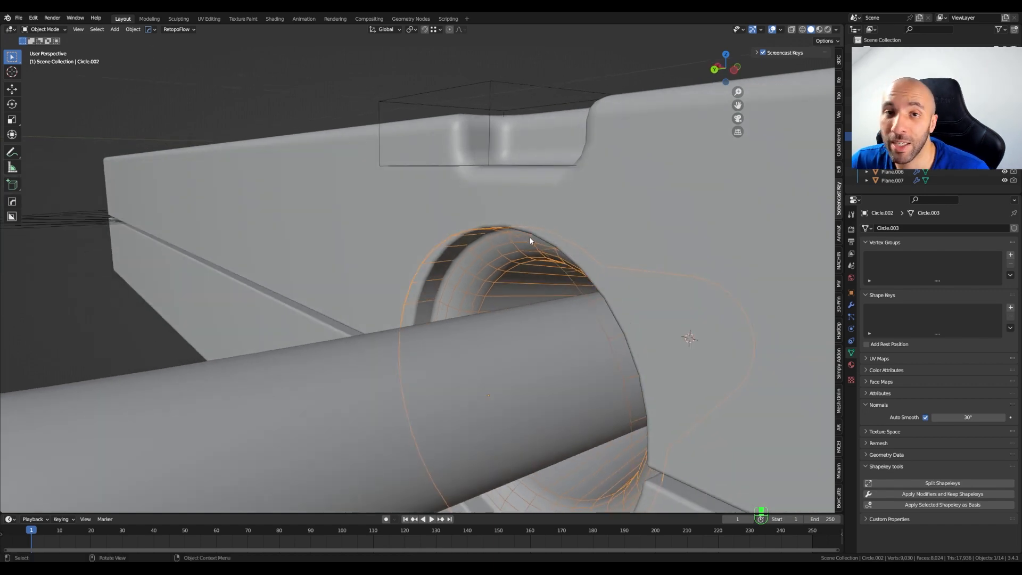
Compare the curvature of the round top button with the cable outlet's rim
{"action": "middle_click_drag", "start_coordinate": [530, 240], "coordinate": [474, 74]}
{"action": "scroll", "coordinate": [493, 117], "scroll_direction": "up", "scroll_amount": 3}
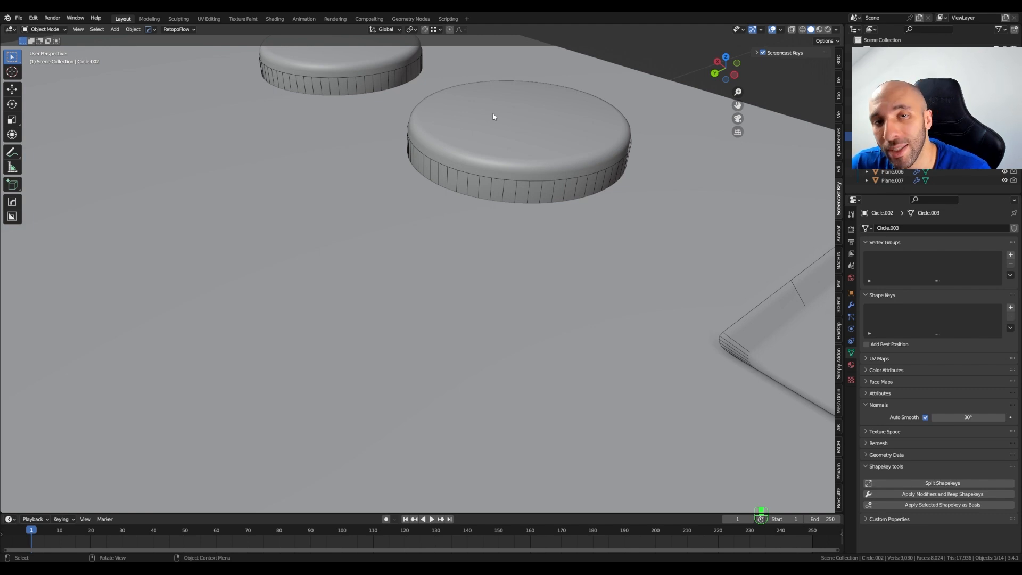
{"action": "scroll", "coordinate": [564, 314], "scroll_direction": "down", "scroll_amount": 6}
{"action": "middle_click_drag", "start_coordinate": [564, 314], "coordinate": [541, 257], "text": "shift"}
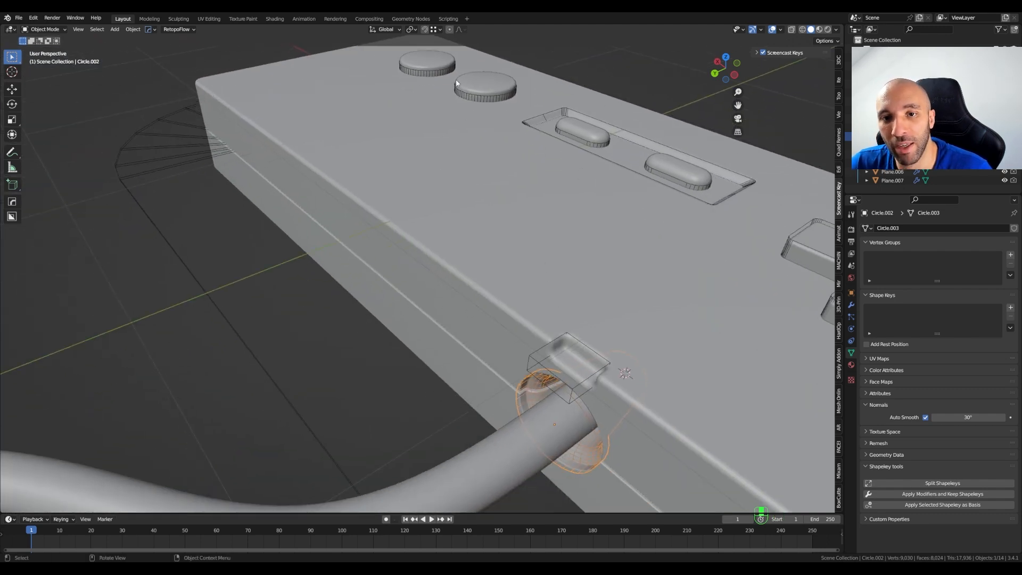
{"action": "scroll", "coordinate": [543, 424], "scroll_direction": "up", "scroll_amount": 4}
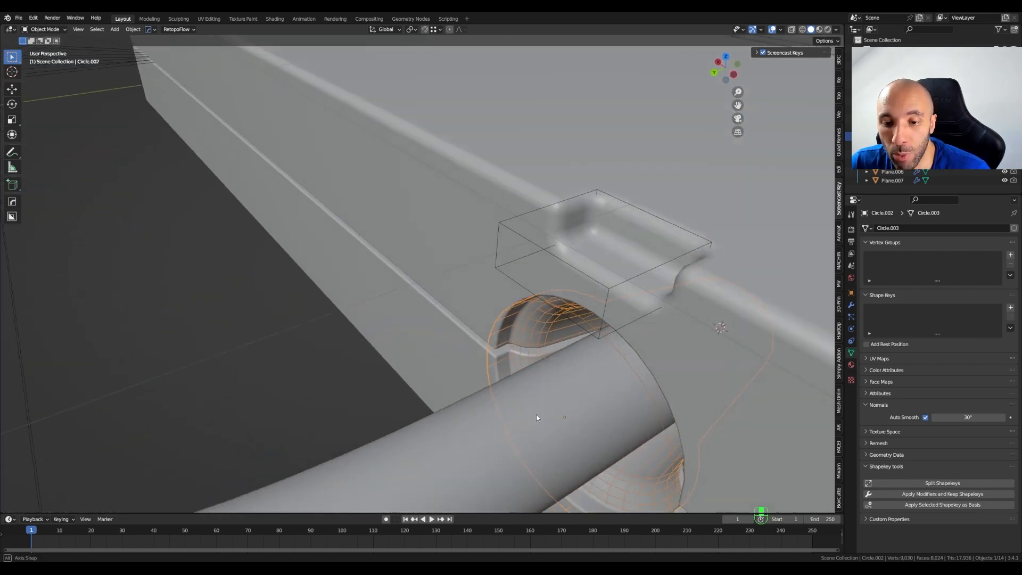
{"action": "middle_click_drag", "start_coordinate": [538, 418], "coordinate": [586, 220]}
{"action": "scroll", "coordinate": [587, 220], "scroll_direction": "up", "scroll_amount": 3}
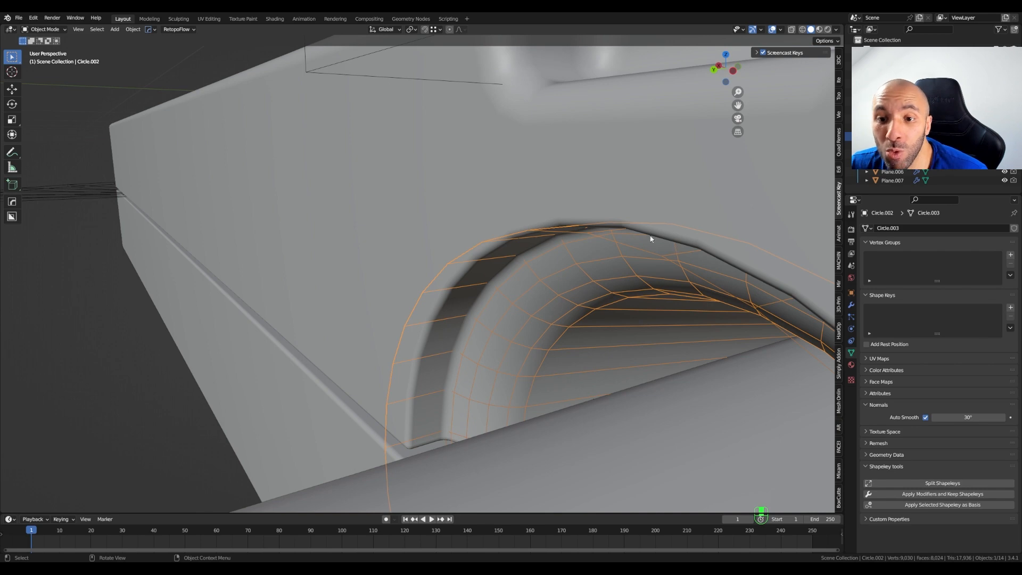
Examine the cable outlet on the whole controller with overlays off, and inspect its rim up close with overlays on
{"action": "scroll", "coordinate": [625, 229], "scroll_direction": "down", "scroll_amount": 8}
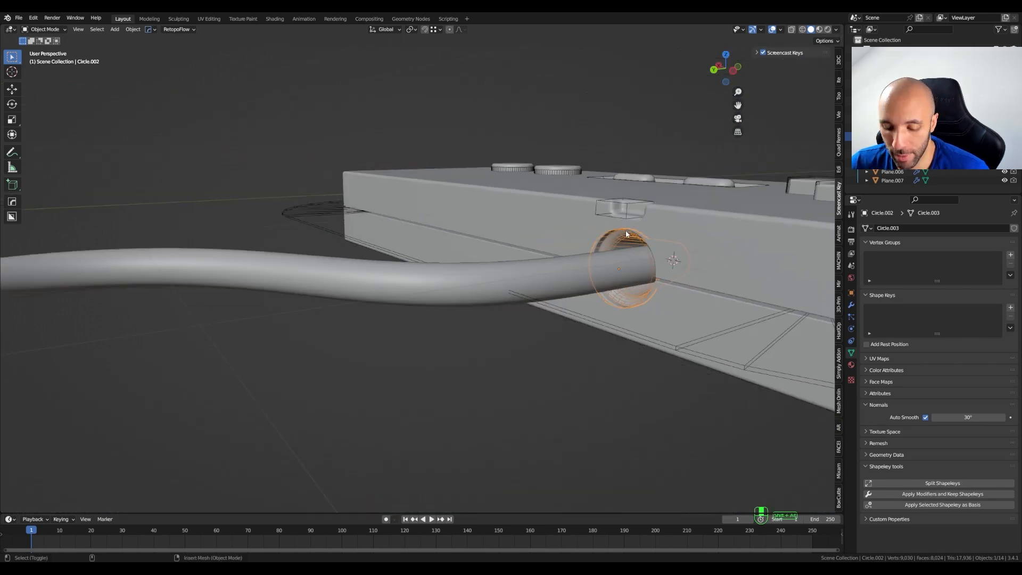
{"action": "key", "text": "shift+alt+z"}
{"action": "scroll", "coordinate": [628, 238], "scroll_direction": "up", "scroll_amount": 2}
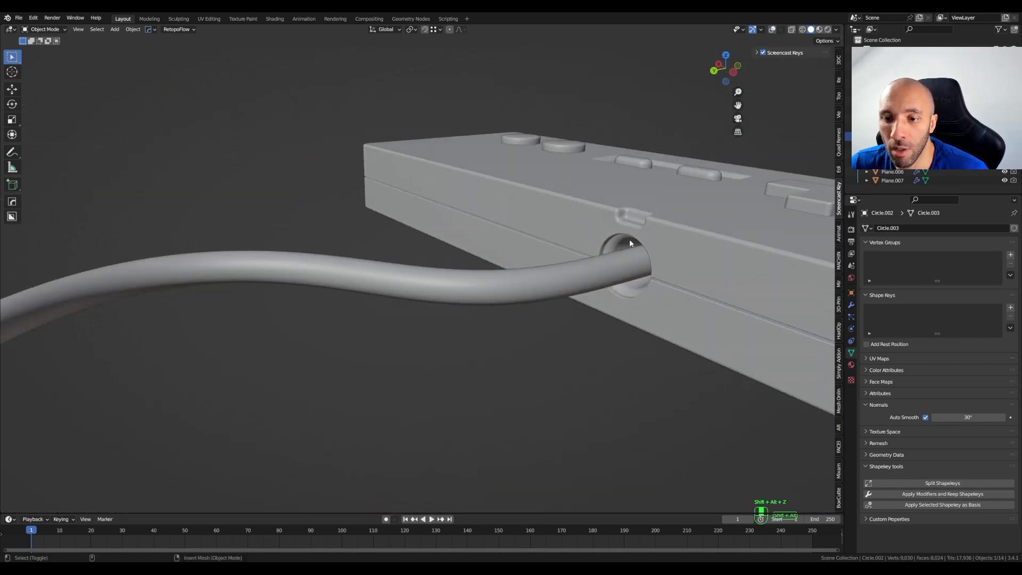
{"action": "key", "text": "shift+alt+z"}
{"action": "scroll", "coordinate": [623, 241], "scroll_direction": "up", "scroll_amount": 6}
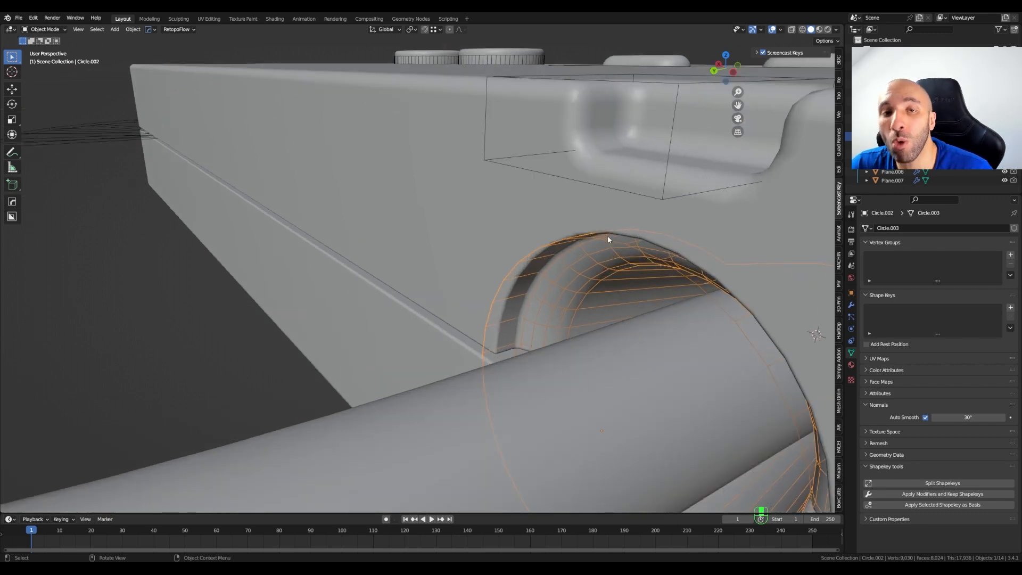
{"action": "middle_click_drag", "start_coordinate": [608, 236], "coordinate": [609, 233]}
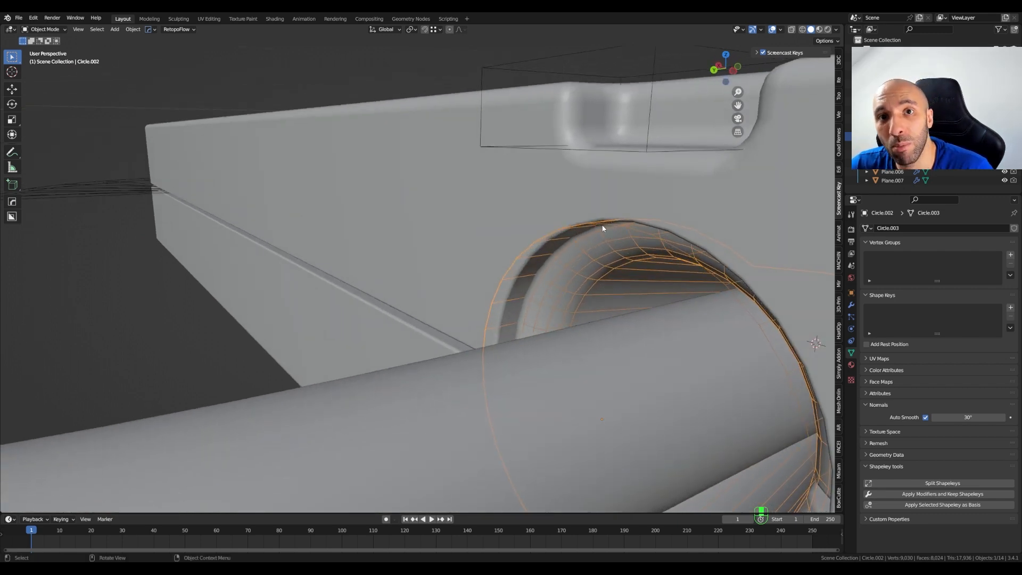
{"action": "scroll", "coordinate": [606, 226], "scroll_direction": "up", "scroll_amount": 2}
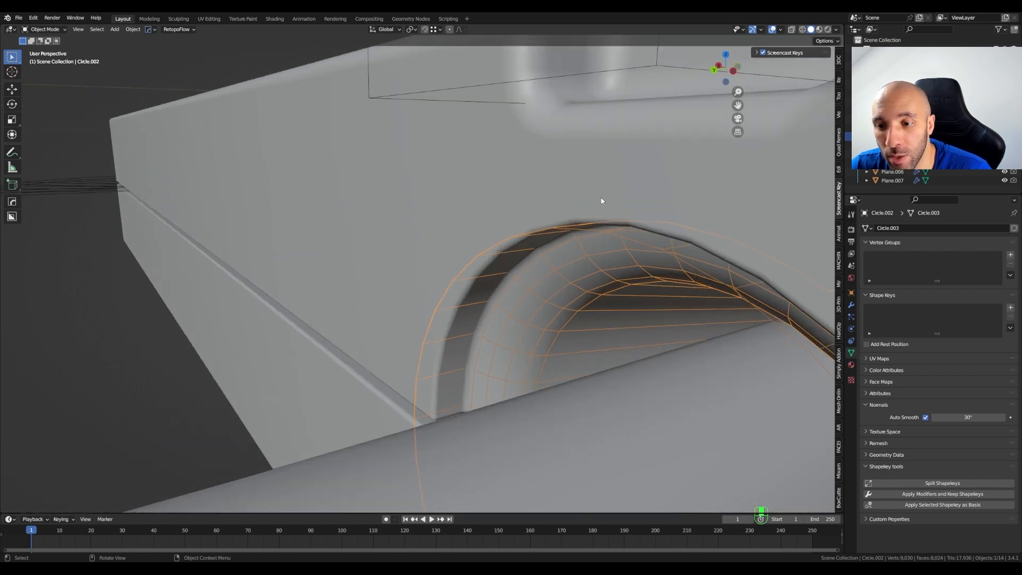
Add a Subdivision Surface modifier to the outlet cutter
{"action": "left_click", "coordinate": [850, 305]}
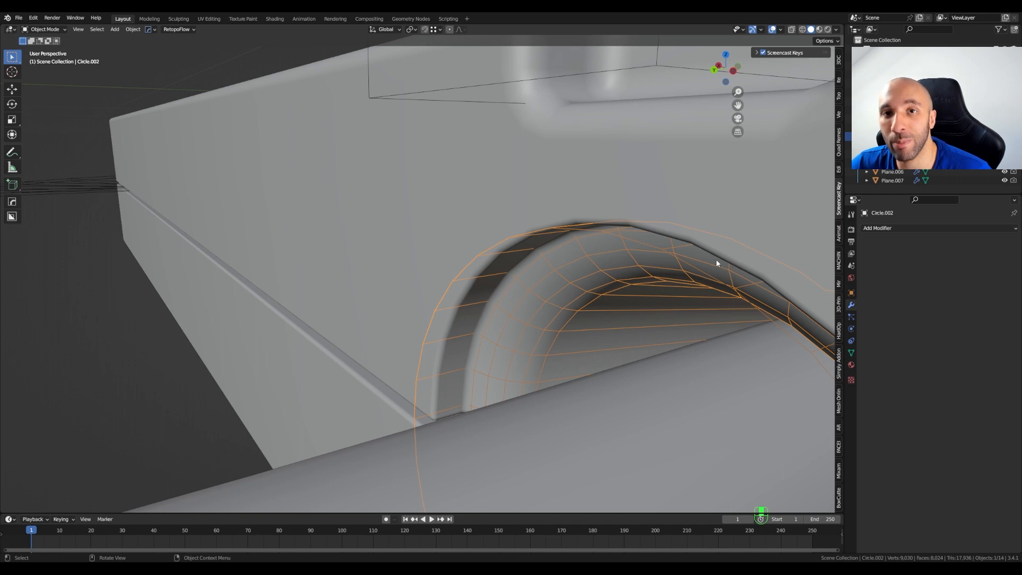
{"action": "middle_click_drag", "start_coordinate": [824, 232], "coordinate": [639, 262]}
{"action": "middle_click_drag", "start_coordinate": [723, 258], "coordinate": [593, 262]}
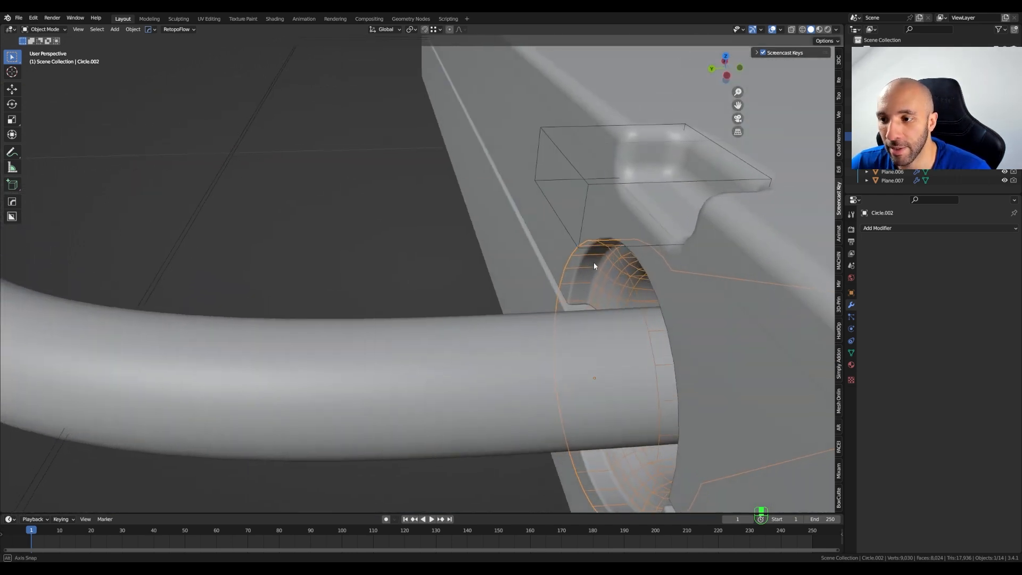
{"action": "left_click", "coordinate": [882, 229]}
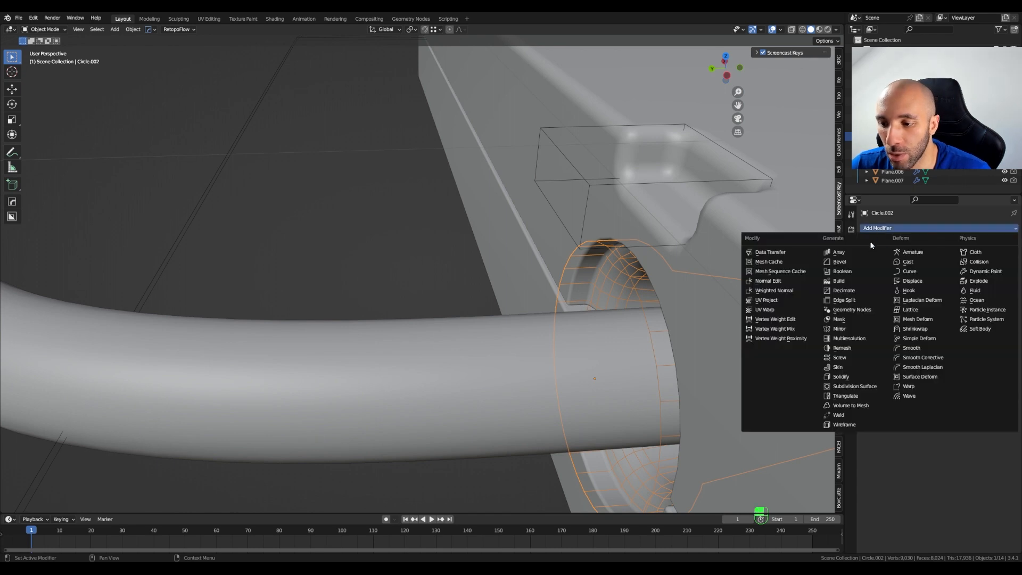
{"action": "left_click", "coordinate": [870, 386]}
{"action": "middle_click_drag", "start_coordinate": [575, 280], "coordinate": [603, 272]}
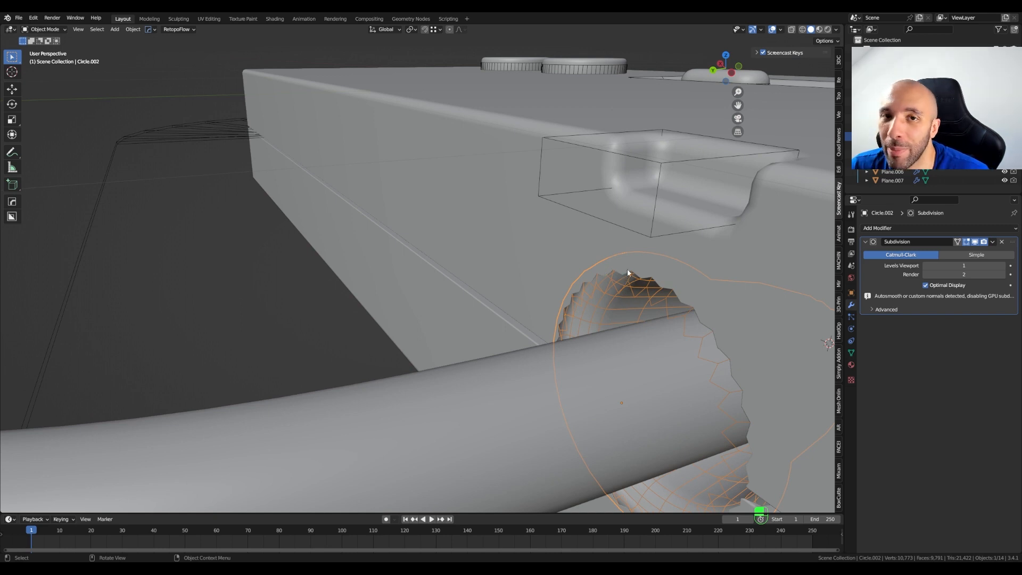
Isolate the cable outlet cutter in local view and open its mesh for edge editing
{"action": "middle_click_drag", "start_coordinate": [627, 274], "coordinate": [650, 286]}
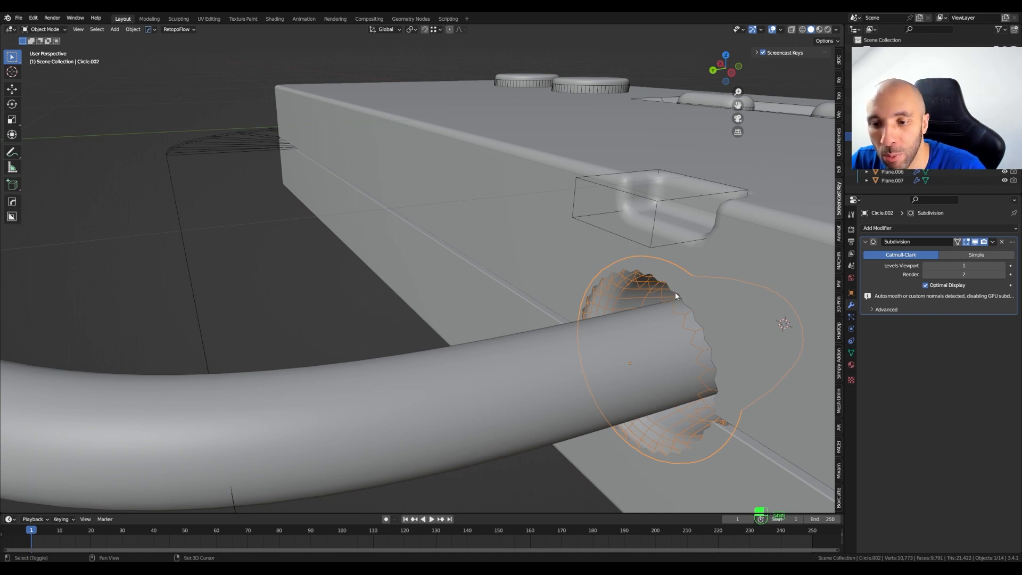
{"action": "middle_click_drag", "start_coordinate": [675, 292], "coordinate": [622, 324], "text": "shift"}
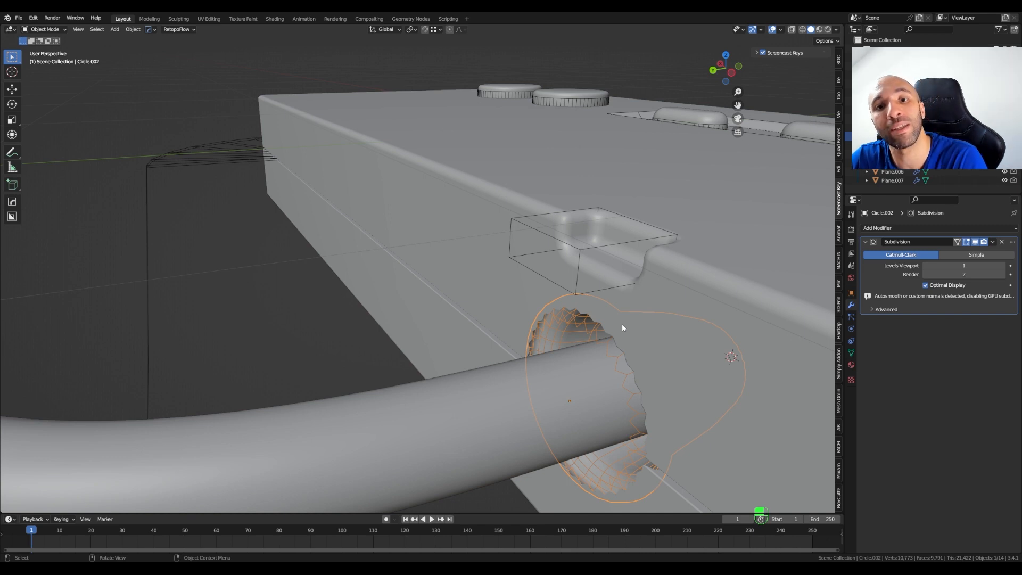
{"action": "scroll", "coordinate": [596, 328], "scroll_direction": "up", "scroll_amount": 1}
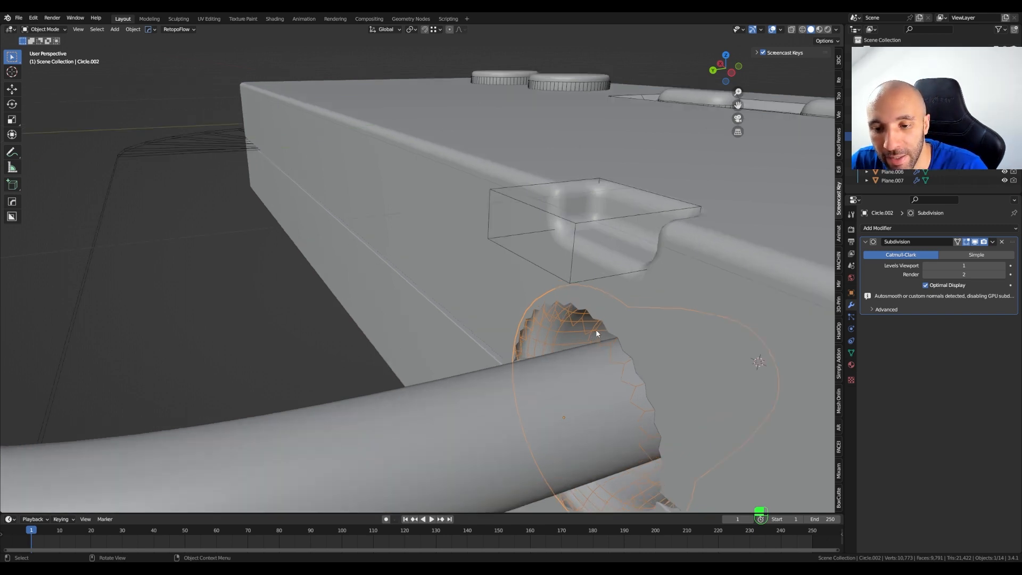
{"action": "middle_click_drag", "start_coordinate": [596, 329], "coordinate": [596, 327]}
{"action": "key", "text": "Tab"}
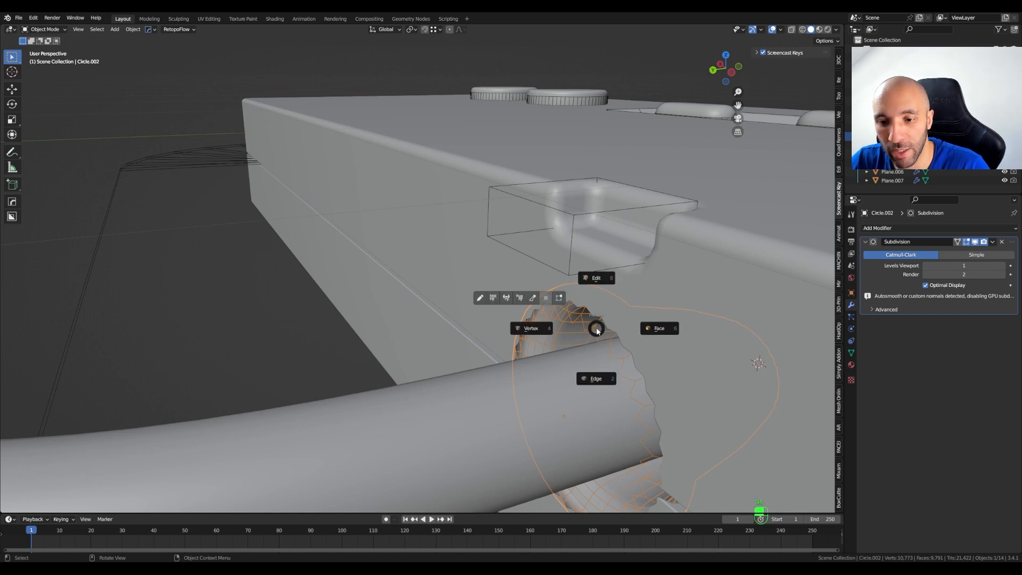
{"action": "left_click", "coordinate": [588, 381]}
{"action": "middle_click_drag", "start_coordinate": [590, 379], "coordinate": [603, 348]}
{"action": "key", "text": "KP_Divide"}
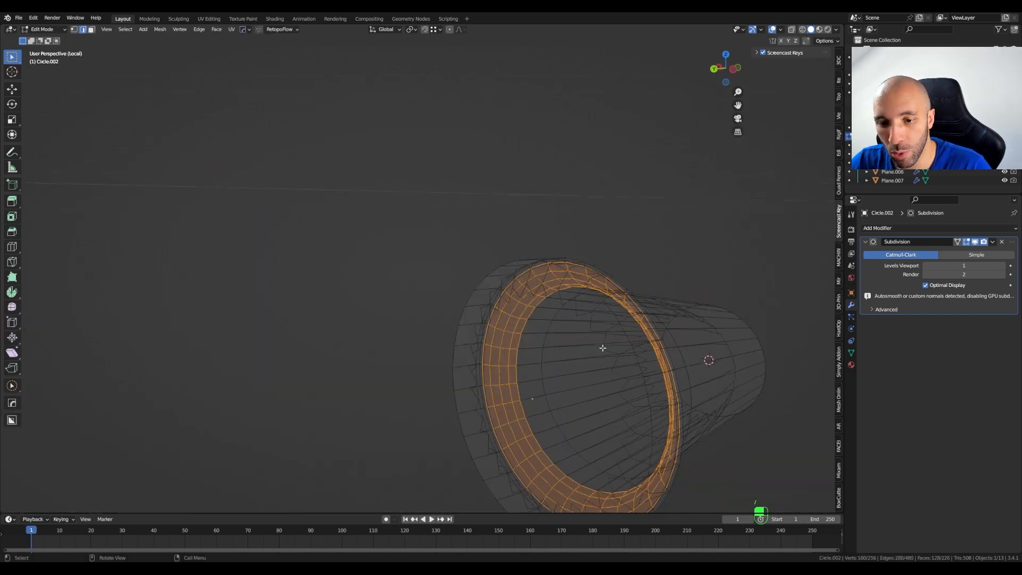
{"action": "scroll", "coordinate": [307, 293], "scroll_direction": "down", "scroll_amount": 4}
{"action": "middle_click_drag", "start_coordinate": [307, 293], "coordinate": [425, 303]}
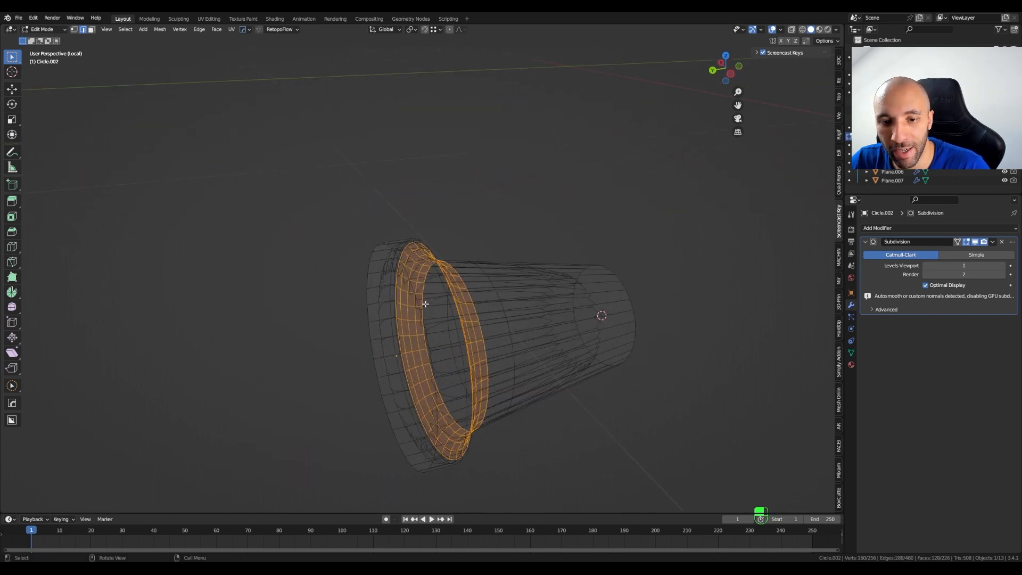
Crease the cutter's two end loops and the wide end's inner rim loop with a factor of 1
{"action": "left_click", "coordinate": [400, 258], "text": "alt"}
{"action": "middle_click_drag", "start_coordinate": [400, 258], "coordinate": [491, 293]}
{"action": "left_click", "coordinate": [430, 253], "text": "alt+shift"}
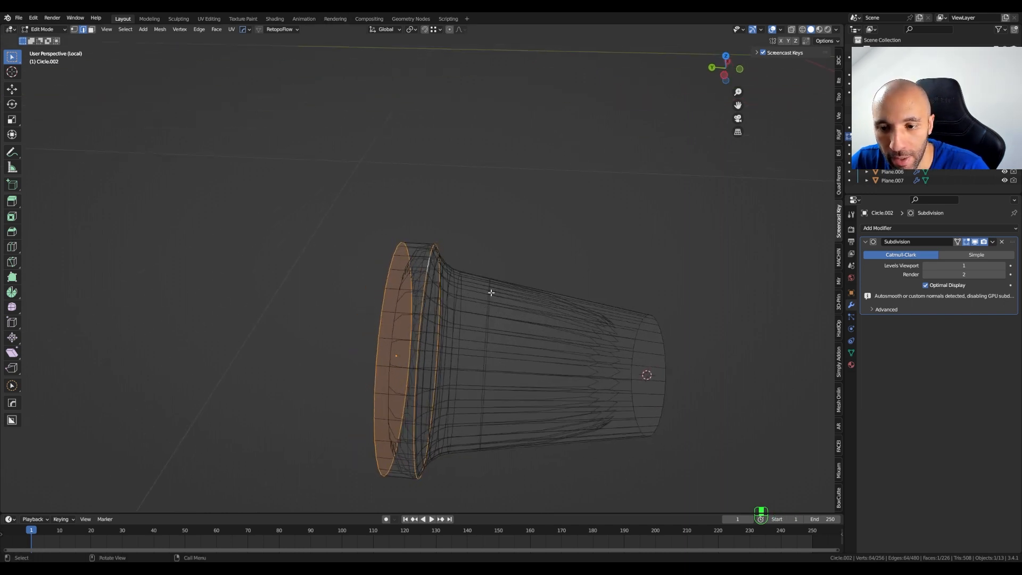
{"action": "left_click", "coordinate": [656, 337], "text": "alt+shift"}
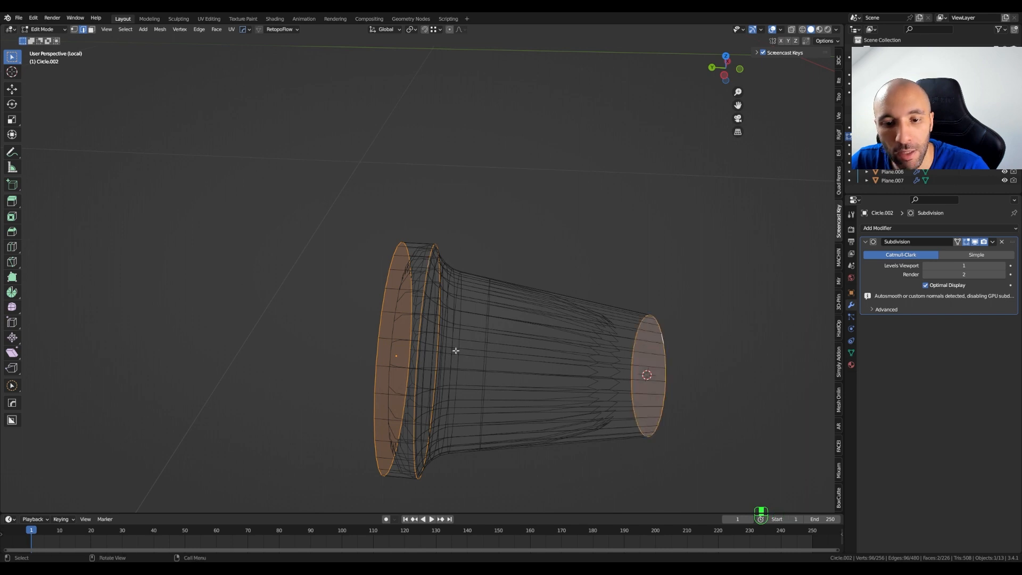
{"action": "middle_click_drag", "start_coordinate": [457, 349], "coordinate": [525, 303]}
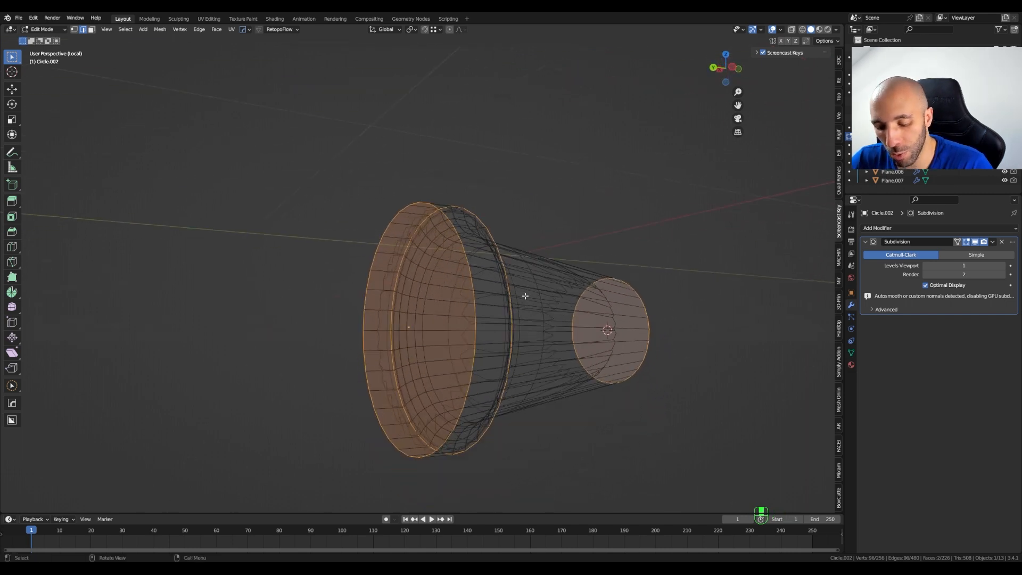
{"action": "key", "text": "ctrl+e"}
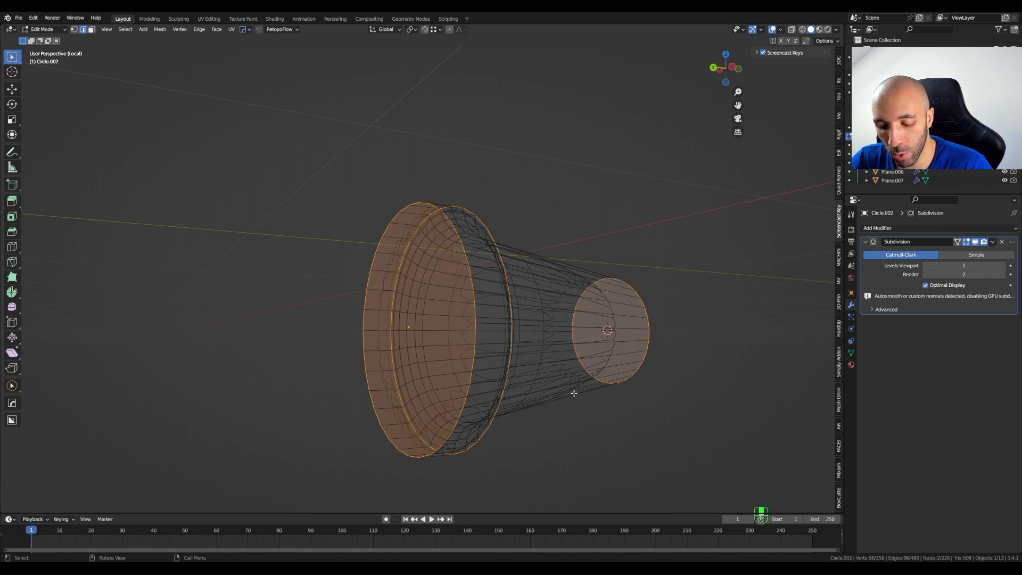
{"action": "key", "text": "shift+e"}
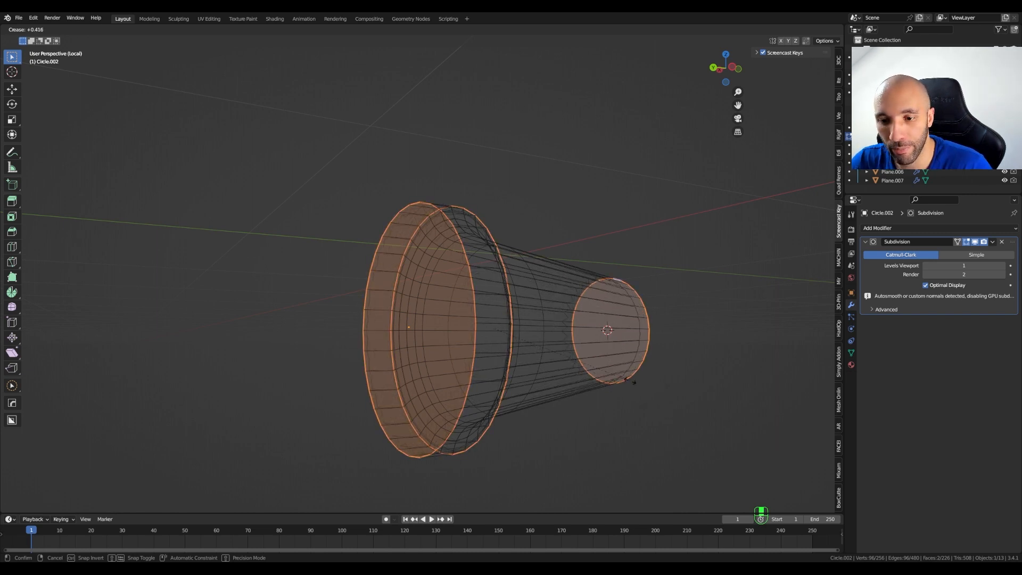
{"action": "type", "text": "1"}
{"action": "key", "text": "Return"}
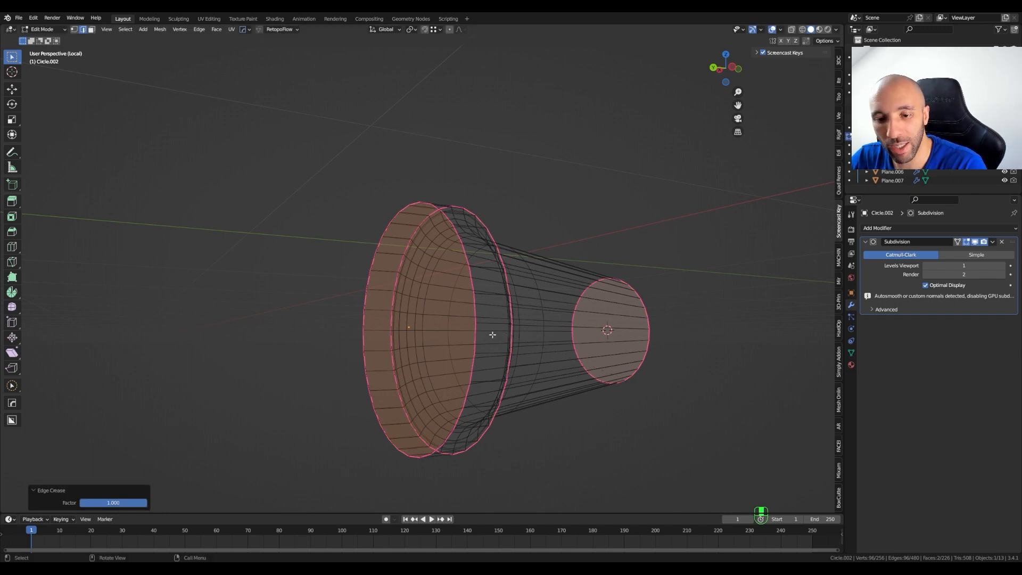
Return to the full scene in Object Mode and inspect the outlet's rim with the cutters temporarily hidden
{"action": "key", "text": "KP_Divide"}
{"action": "middle_click_drag", "start_coordinate": [587, 319], "coordinate": [638, 338]}
{"action": "scroll", "coordinate": [601, 304], "scroll_direction": "up", "scroll_amount": 4}
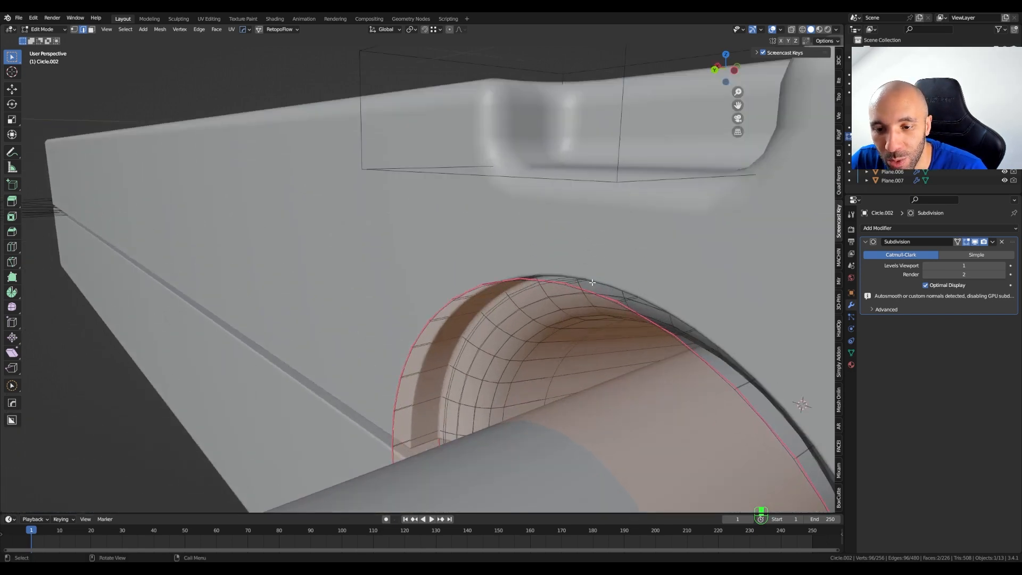
{"action": "scroll", "coordinate": [592, 282], "scroll_direction": "up", "scroll_amount": 2}
{"action": "scroll", "coordinate": [564, 294], "scroll_direction": "down", "scroll_amount": 2}
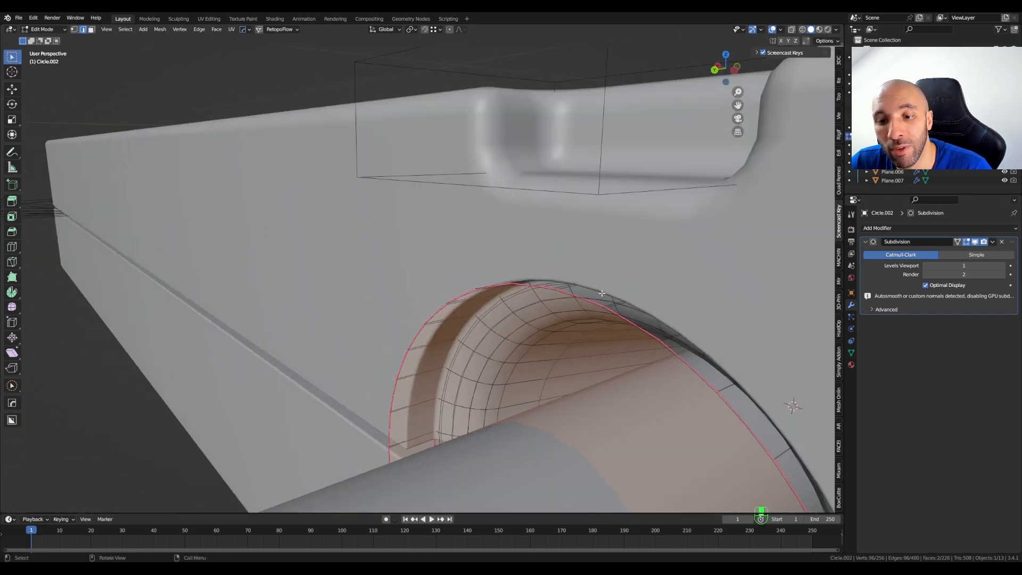
{"action": "middle_click_drag", "start_coordinate": [601, 293], "coordinate": [741, 262]}
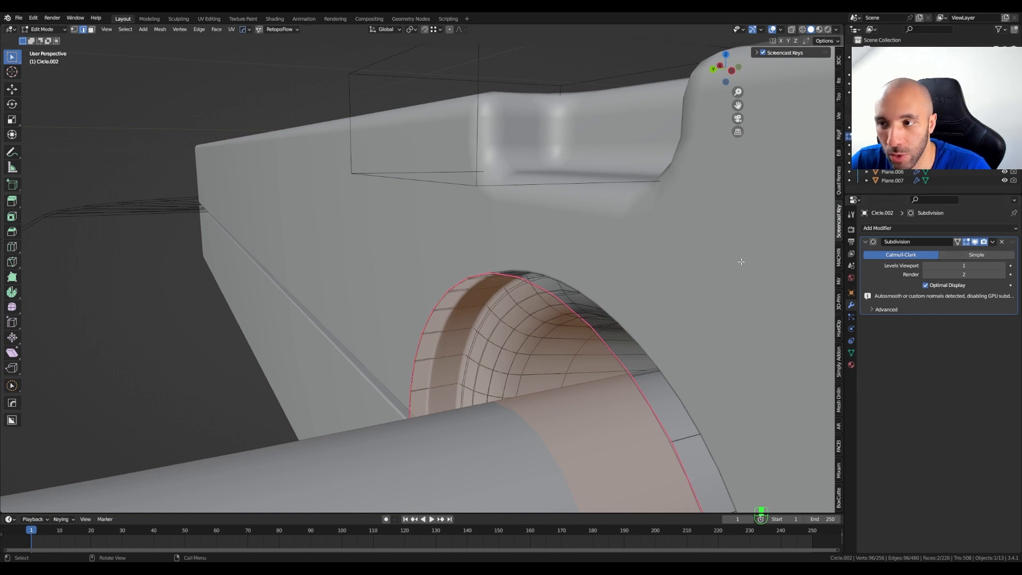
{"action": "key", "text": "Tab"}
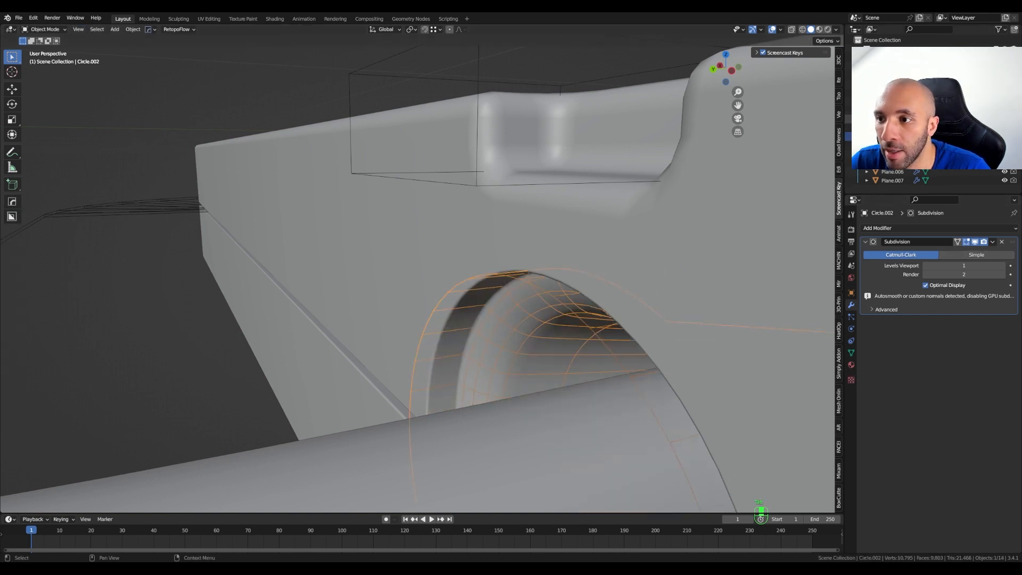
{"action": "left_click", "coordinate": [1005, 118]}
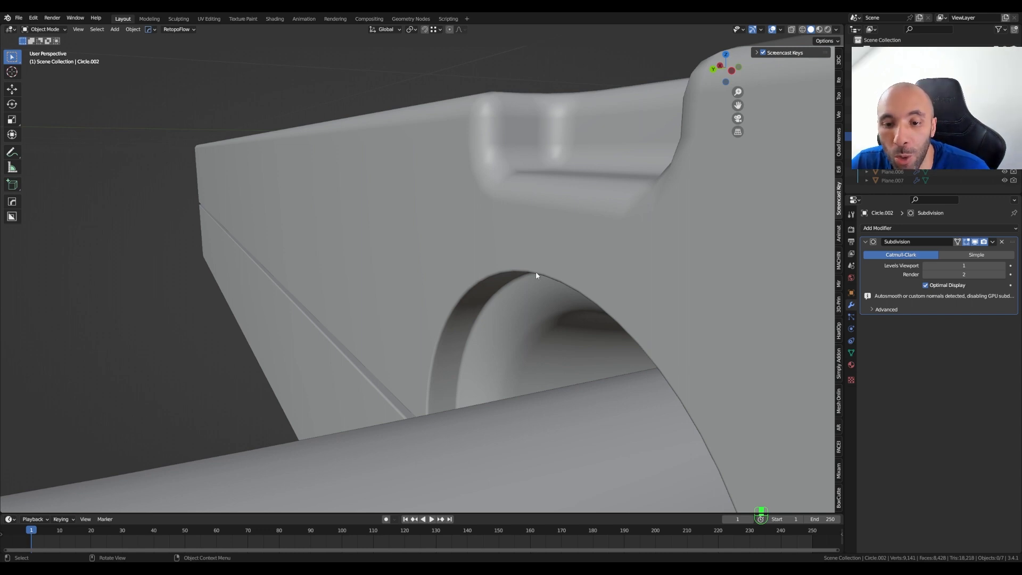
{"action": "middle_click_drag", "start_coordinate": [536, 275], "coordinate": [557, 287]}
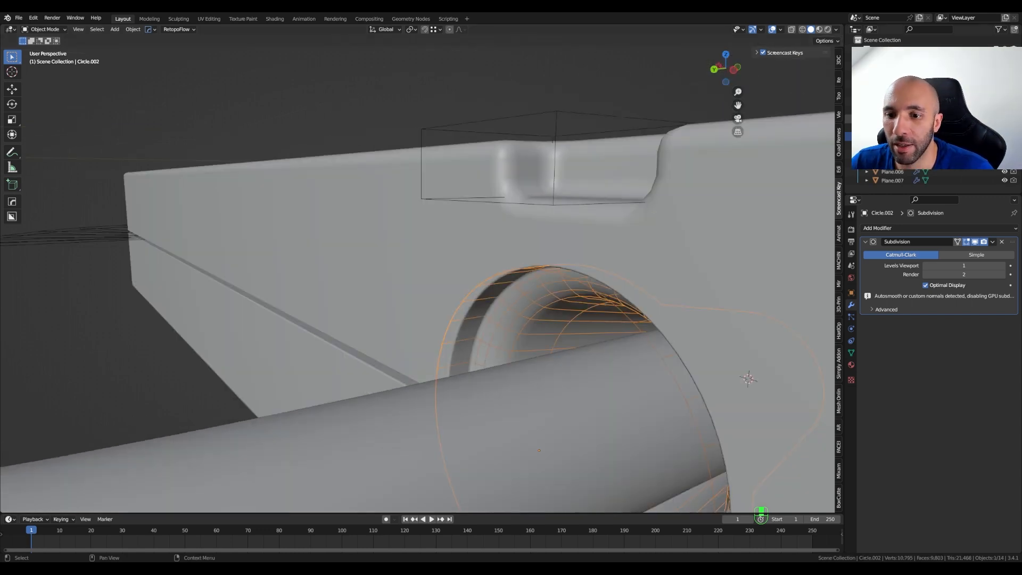
{"action": "scroll", "coordinate": [581, 285], "scroll_direction": "down", "scroll_amount": 2}
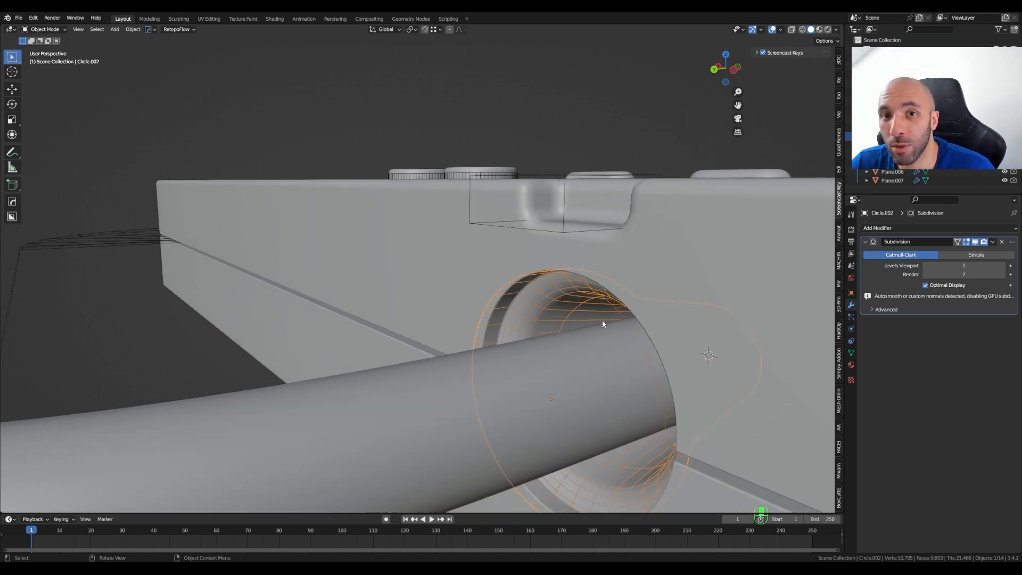
Disable Optimal Display on the cutter's Subdivision modifier and inspect its full wireframe where it meets the seam groove
{"action": "left_click", "coordinate": [926, 285]}
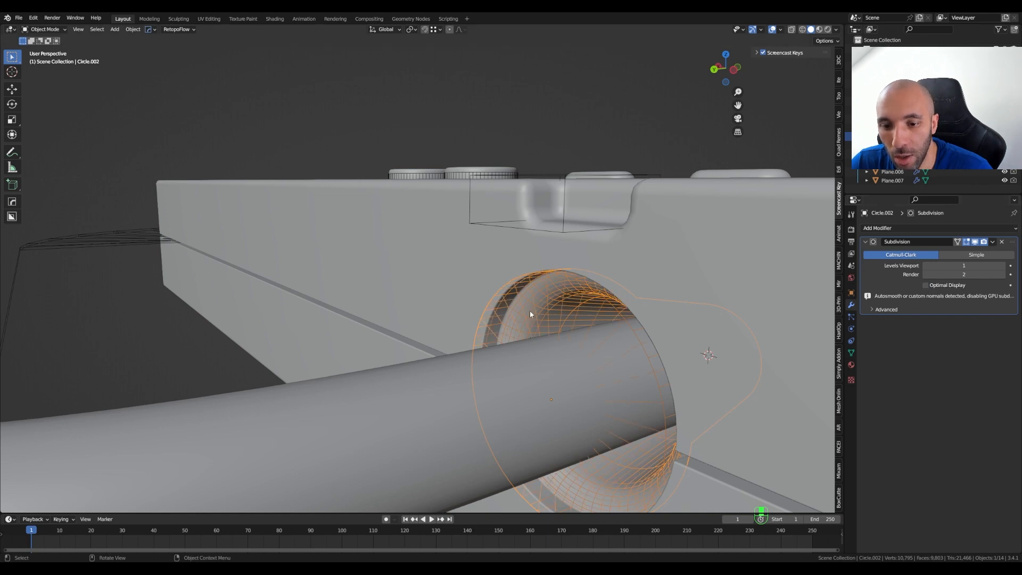
{"action": "scroll", "coordinate": [529, 310], "scroll_direction": "up", "scroll_amount": 3}
{"action": "middle_click_drag", "start_coordinate": [529, 311], "coordinate": [586, 313]}
{"action": "scroll", "coordinate": [571, 304], "scroll_direction": "up", "scroll_amount": 3}
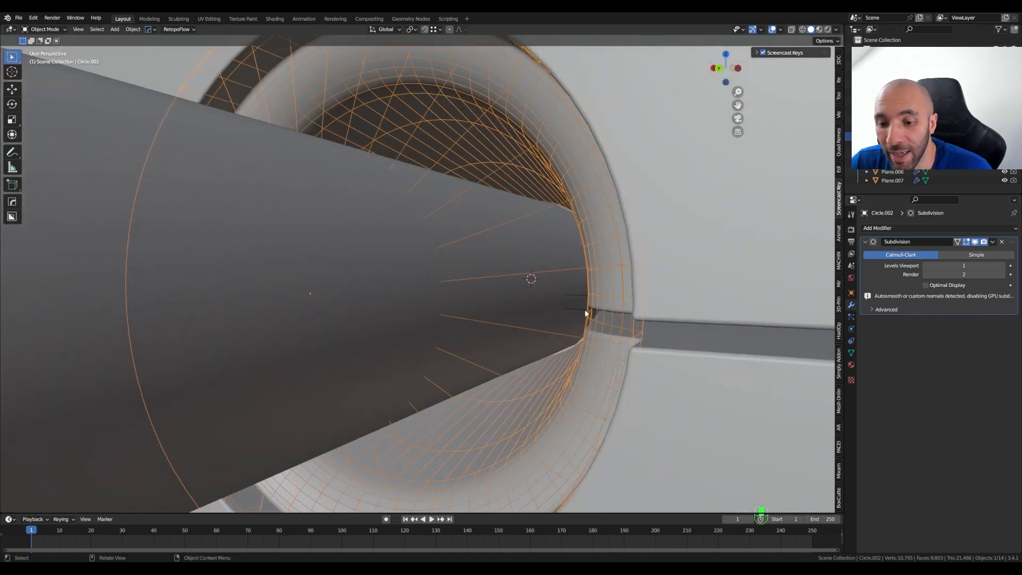
{"action": "scroll", "coordinate": [586, 314], "scroll_direction": "up", "scroll_amount": 3}
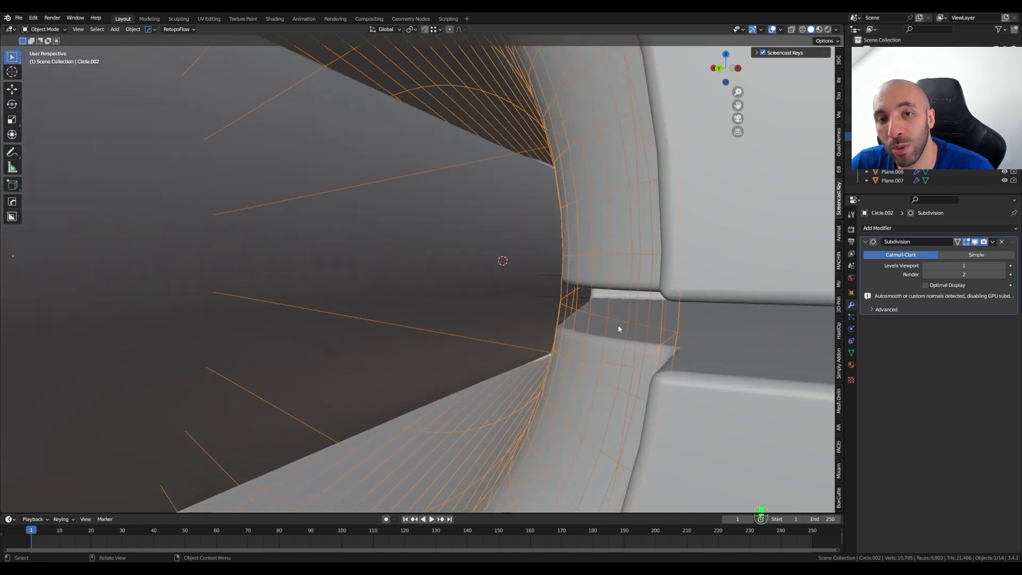
{"action": "scroll", "coordinate": [618, 329], "scroll_direction": "down", "scroll_amount": 3}
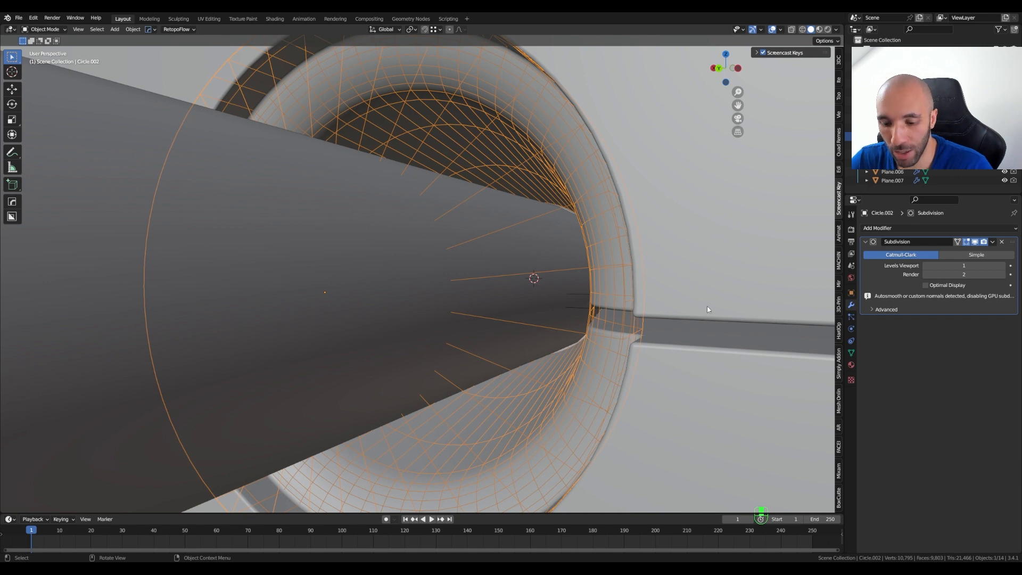
Try rotating the outlet cutter slightly about the global Y axis
{"action": "key", "text": "r"}
{"action": "key", "text": "y"}
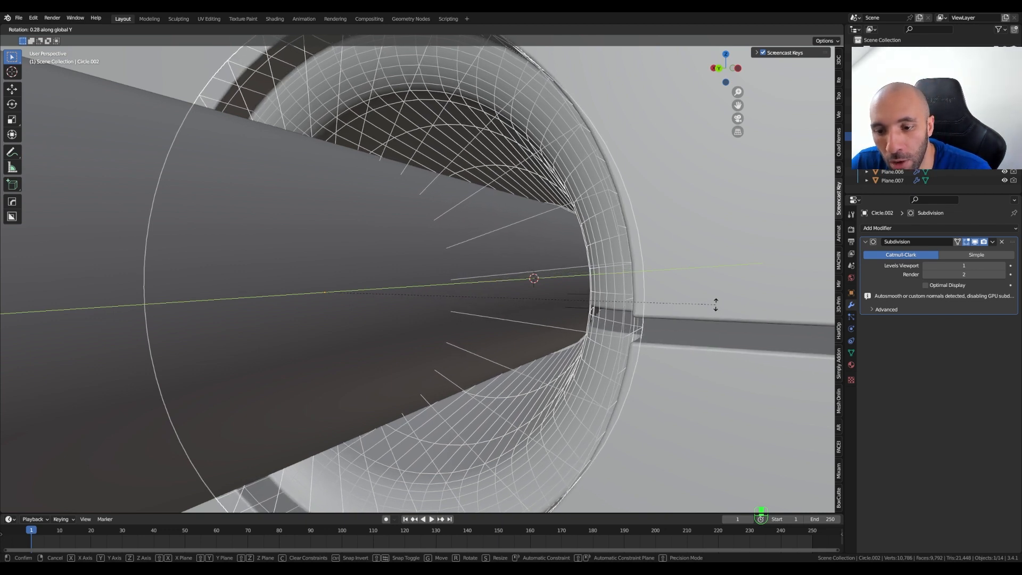
{"action": "left_click", "coordinate": [714, 304]}
{"action": "scroll", "coordinate": [692, 304], "scroll_direction": "down", "scroll_amount": 6}
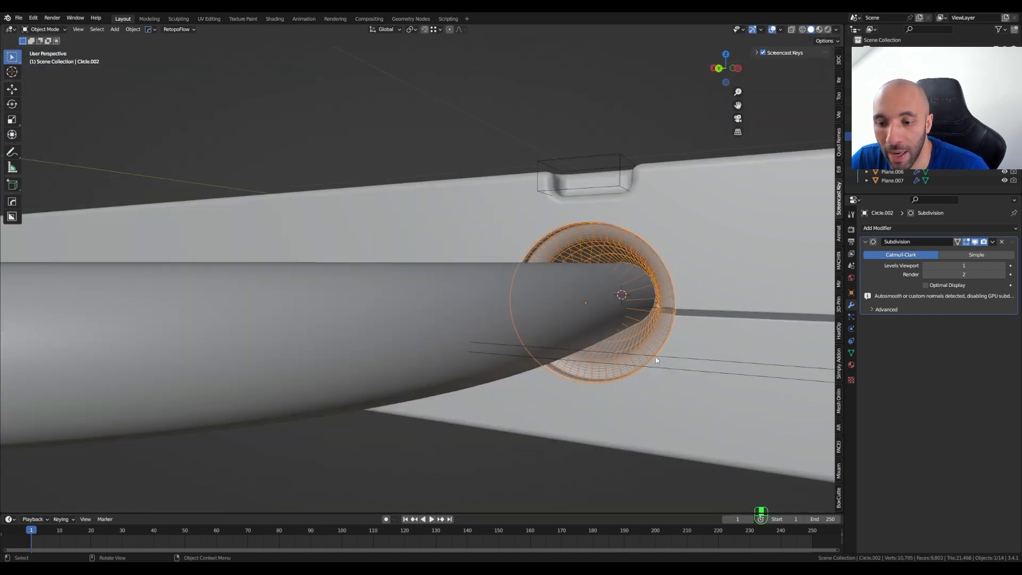
Select the seam groove cutter and try moving it along the global Z axis
{"action": "left_click", "coordinate": [657, 360]}
{"action": "middle_click_drag", "start_coordinate": [656, 360], "coordinate": [618, 302]}
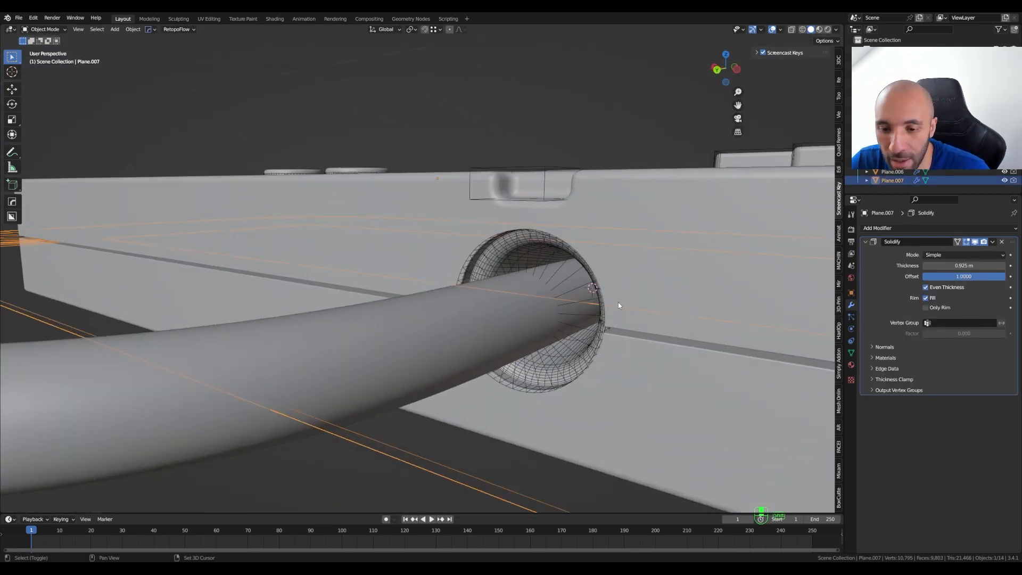
{"action": "key", "text": "g"}
{"action": "key", "text": "z"}
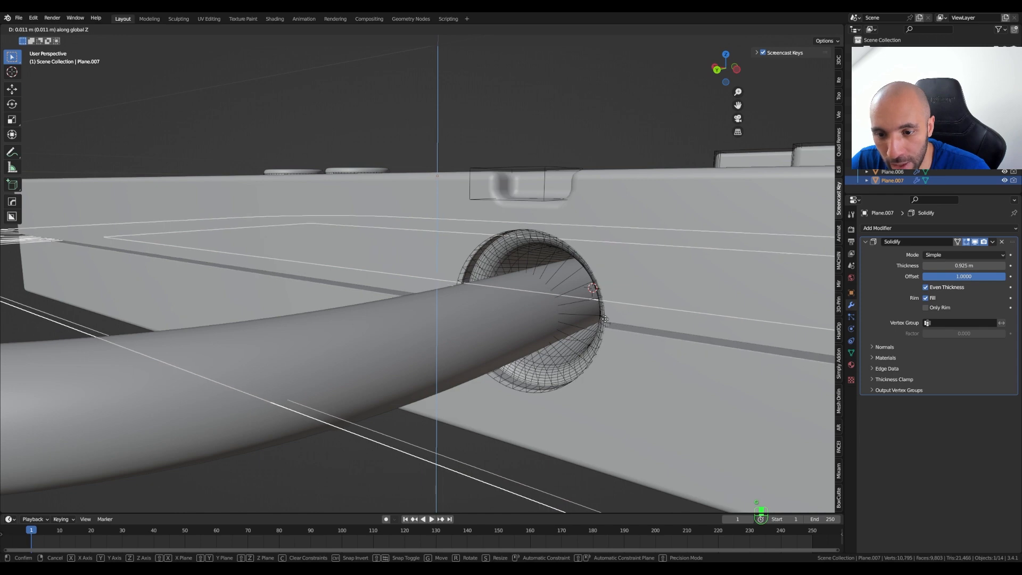
{"action": "right_click", "coordinate": [603, 321]}
Scale the seam groove cutter's mesh along the global Z axis to about 0.935
{"action": "scroll", "coordinate": [604, 326], "scroll_direction": "up", "scroll_amount": 3}
{"action": "middle_click_drag", "start_coordinate": [605, 326], "coordinate": [608, 292]}
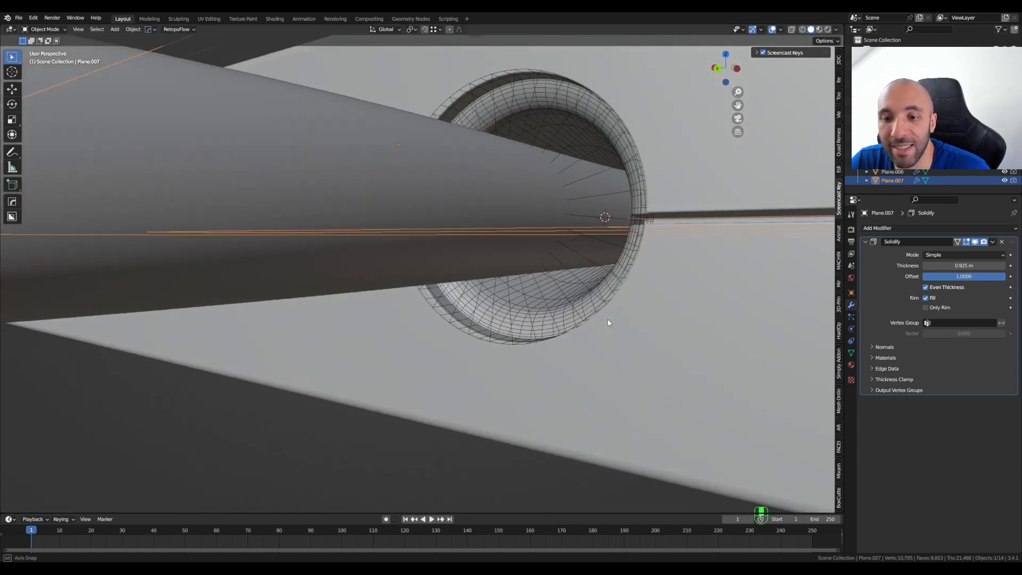
{"action": "key", "text": "Tab"}
{"action": "left_click", "coordinate": [541, 294]}
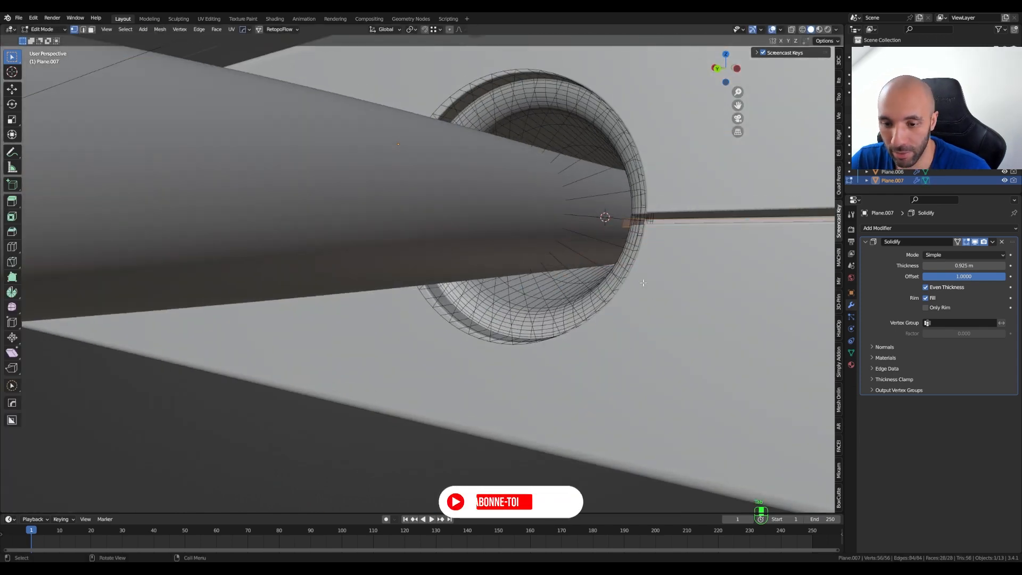
{"action": "key", "text": "s"}
{"action": "key", "text": "z"}
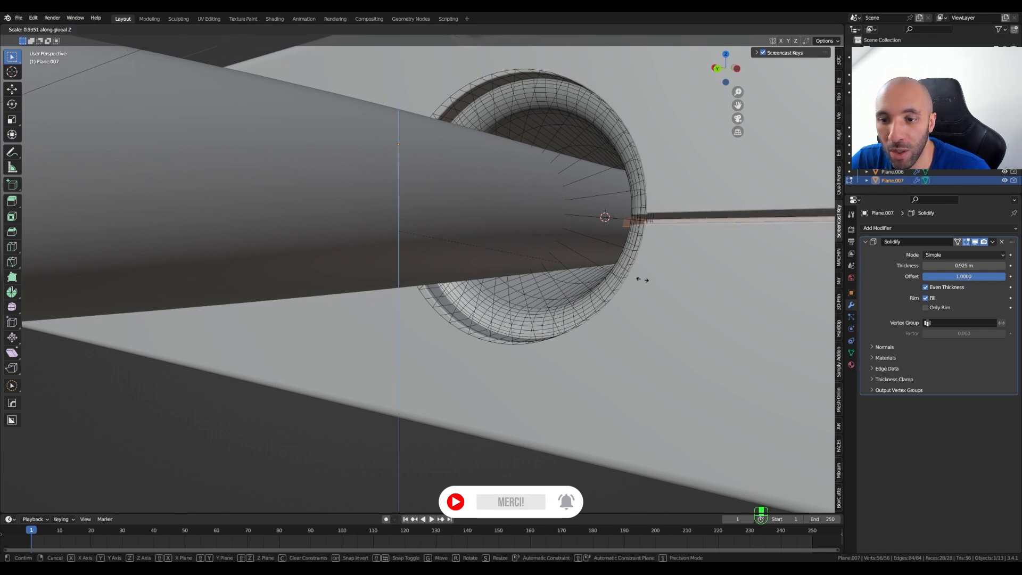
{"action": "left_click", "coordinate": [641, 279]}
{"action": "middle_click_drag", "start_coordinate": [640, 235], "coordinate": [639, 251]}
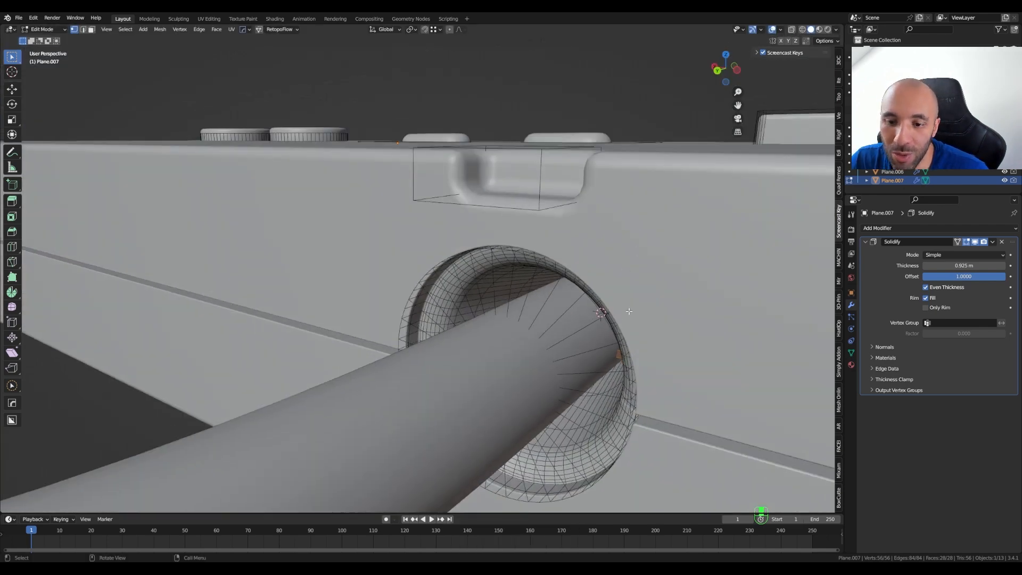
{"action": "scroll", "coordinate": [629, 311], "scroll_direction": "up", "scroll_amount": 4}
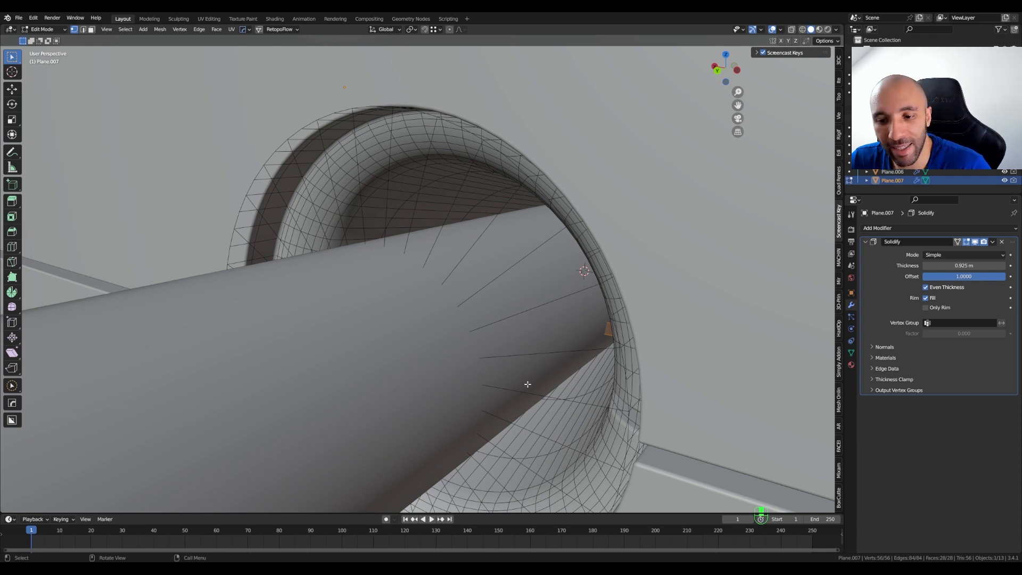
{"action": "key", "text": "Tab"}
Turn off Auto Smooth in the outlet cutter's normals settings
{"action": "left_click", "coordinate": [611, 346]}
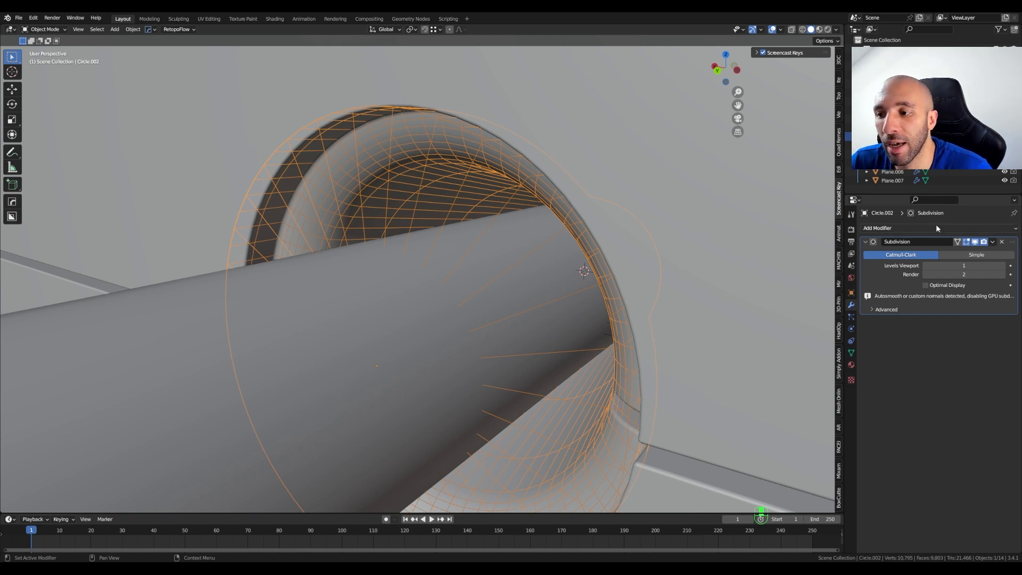
{"action": "left_click", "coordinate": [851, 352]}
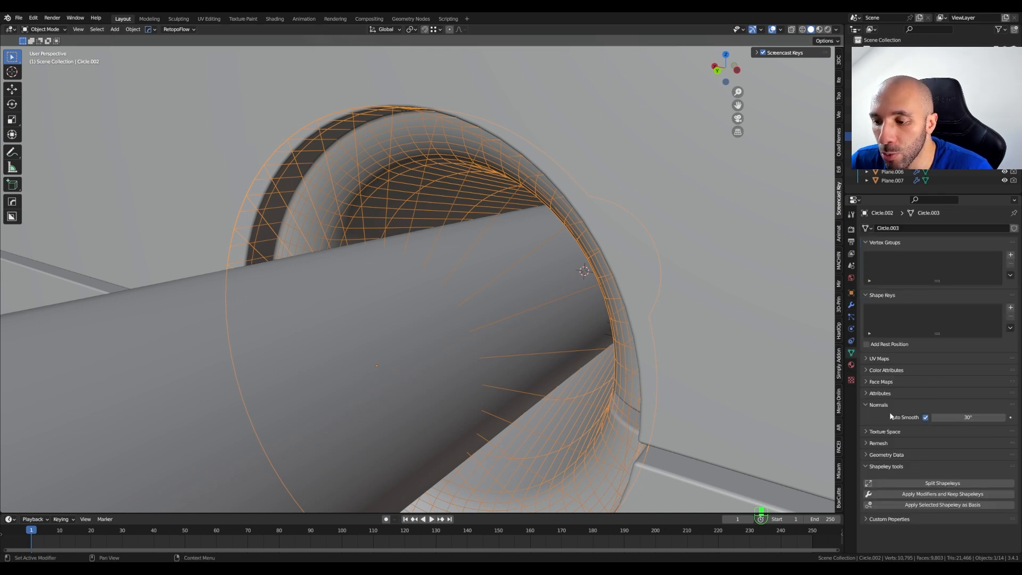
{"action": "left_click", "coordinate": [925, 418]}
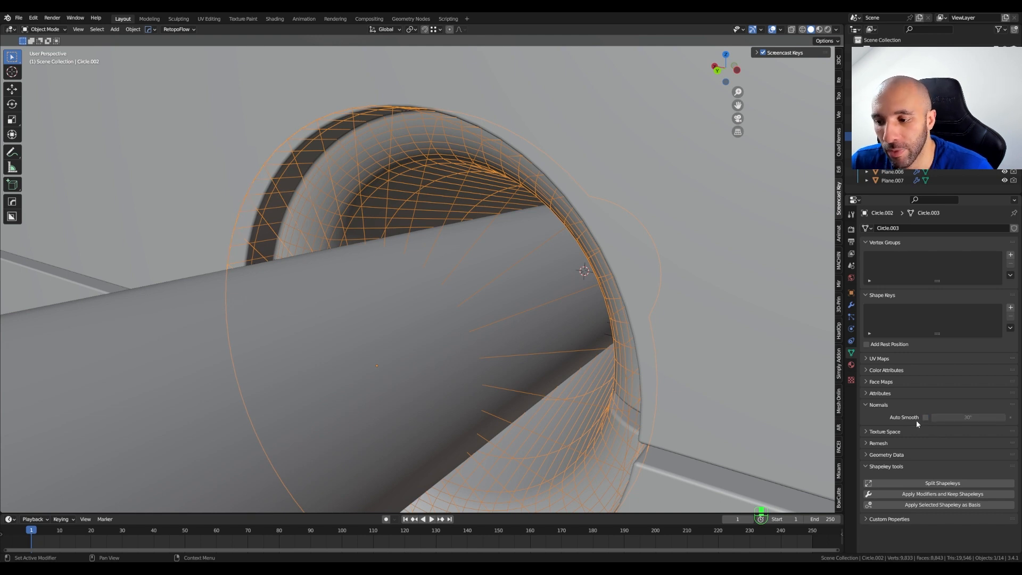
Try a viewport subdivision level of 2 on the outlet cutter, and settle on level 1 for both viewport and render
{"action": "left_click", "coordinate": [851, 305]}
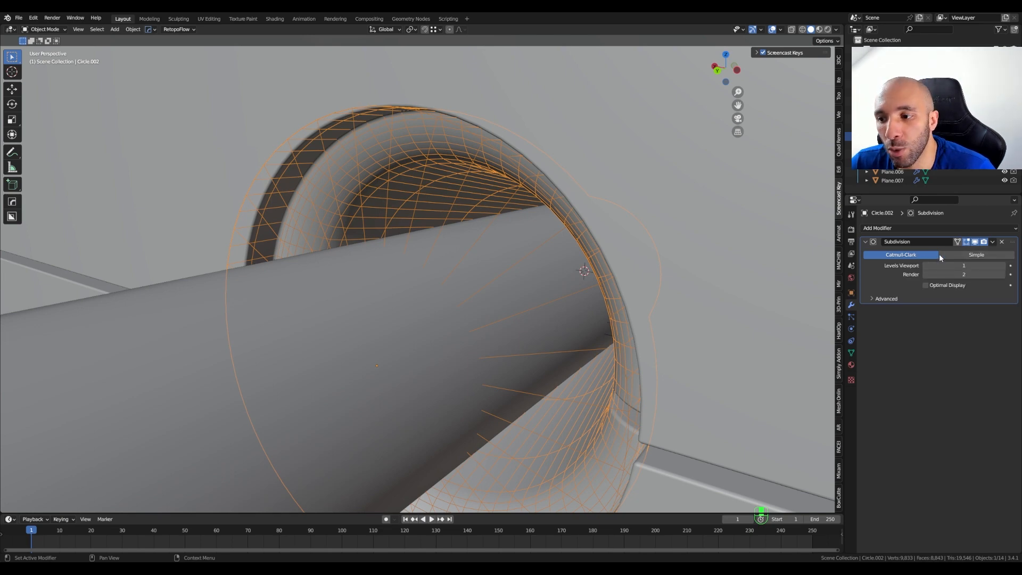
{"action": "left_click", "coordinate": [1003, 265]}
{"action": "middle_click_drag", "start_coordinate": [743, 363], "coordinate": [750, 346]}
{"action": "scroll", "coordinate": [680, 387], "scroll_direction": "up", "scroll_amount": 1}
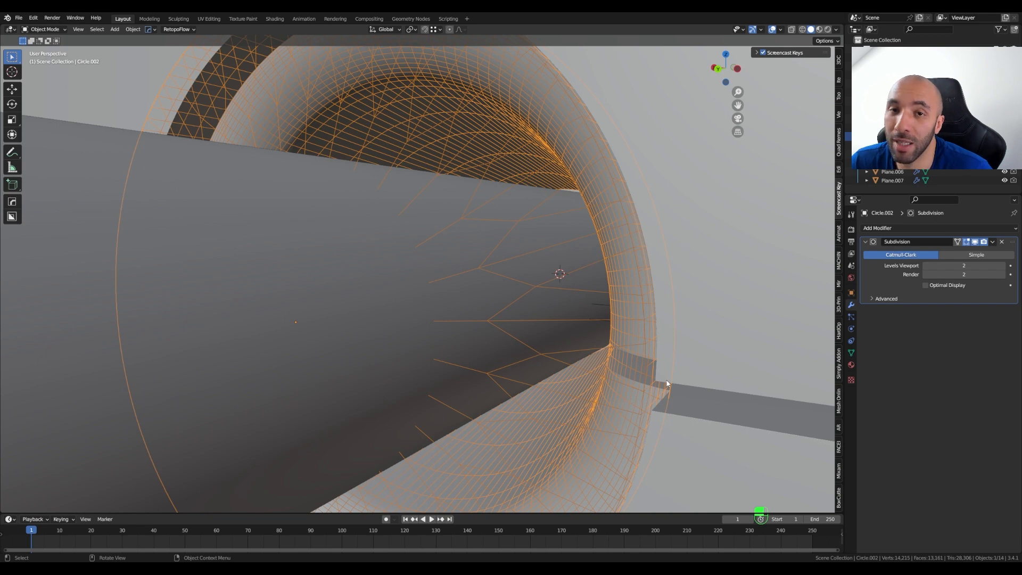
{"action": "left_click", "coordinate": [927, 266]}
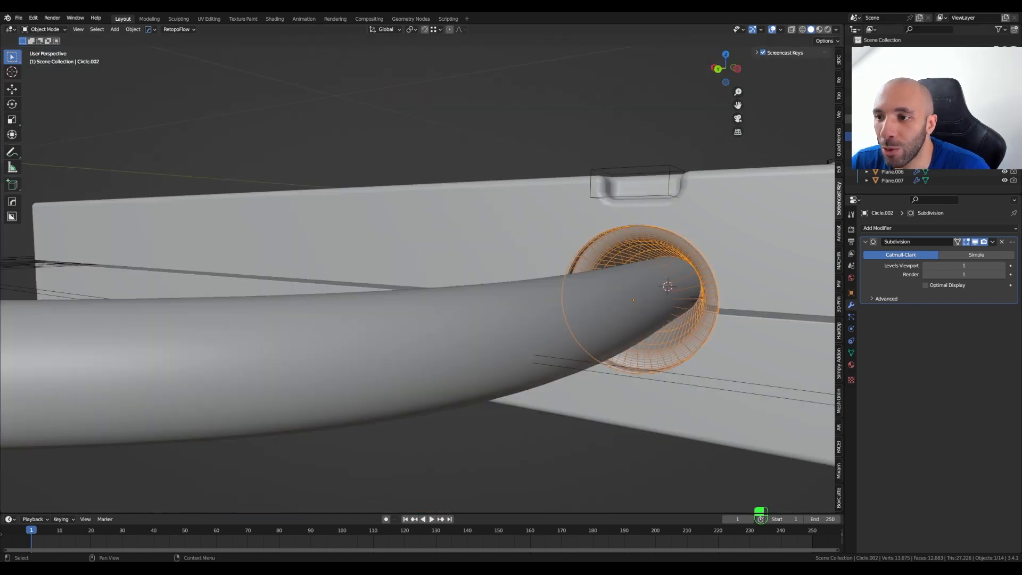
Hide the cutter objects and examine the cable outlet up close and the whole controller from the back and front
{"action": "left_click", "coordinate": [1004, 119]}
{"action": "scroll", "coordinate": [666, 227], "scroll_direction": "down", "scroll_amount": 5}
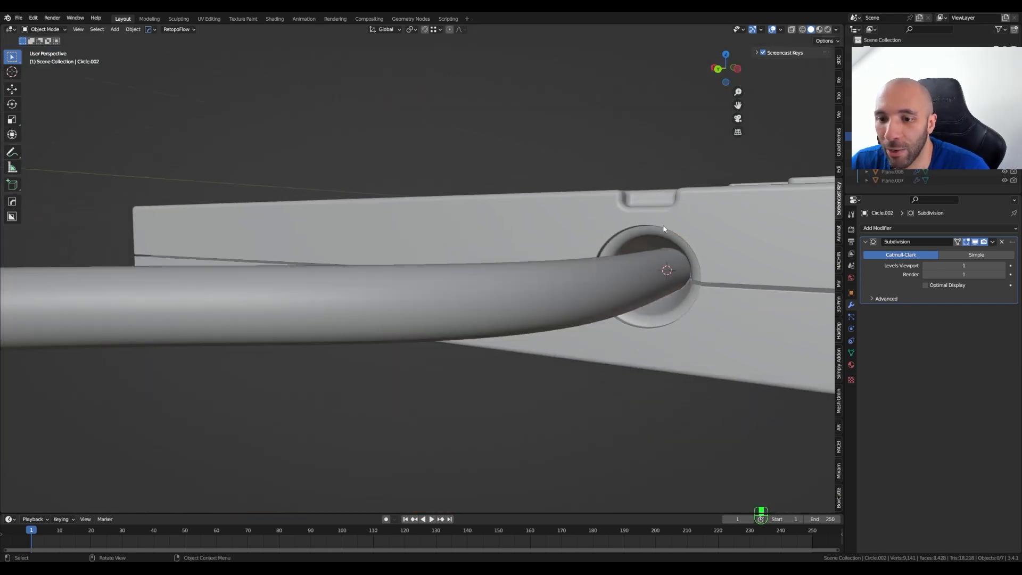
{"action": "middle_click_drag", "start_coordinate": [666, 229], "coordinate": [642, 253]}
{"action": "middle_click_drag", "start_coordinate": [641, 253], "coordinate": [581, 319], "text": "shift"}
{"action": "middle_click_drag", "start_coordinate": [580, 319], "coordinate": [616, 276]}
{"action": "scroll", "coordinate": [535, 308], "scroll_direction": "up", "scroll_amount": 4}
{"action": "mouse_move", "coordinate": [581, 305]}
{"action": "middle_mouse_down"}
{"action": "mouse_move", "coordinate": [598, 292]}
{"action": "mouse_move", "coordinate": [573, 300]}
{"action": "middle_mouse_up"}
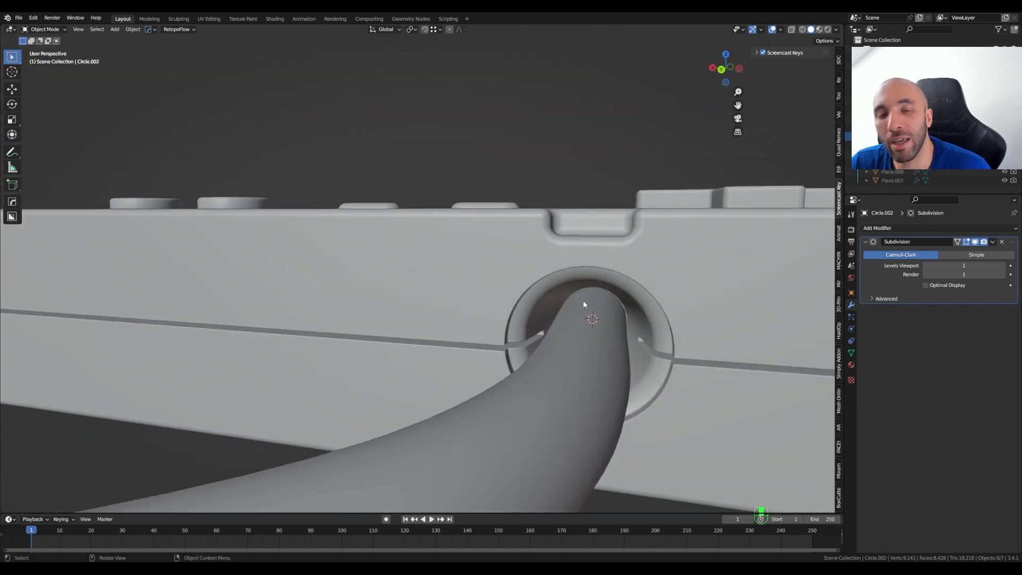
{"action": "scroll", "coordinate": [590, 292], "scroll_direction": "down", "scroll_amount": 6}
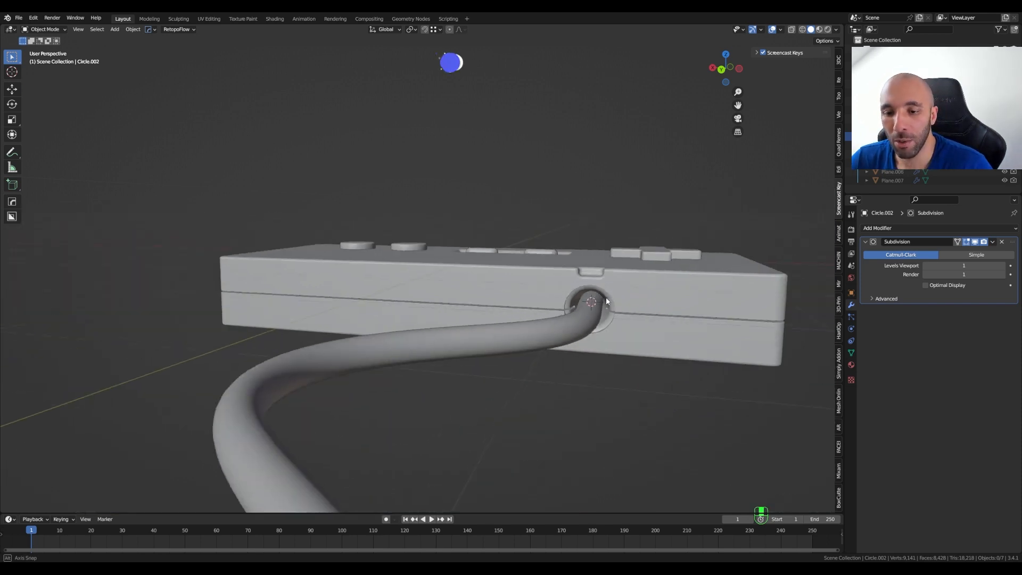
{"action": "middle_click_drag", "start_coordinate": [589, 292], "coordinate": [476, 366]}
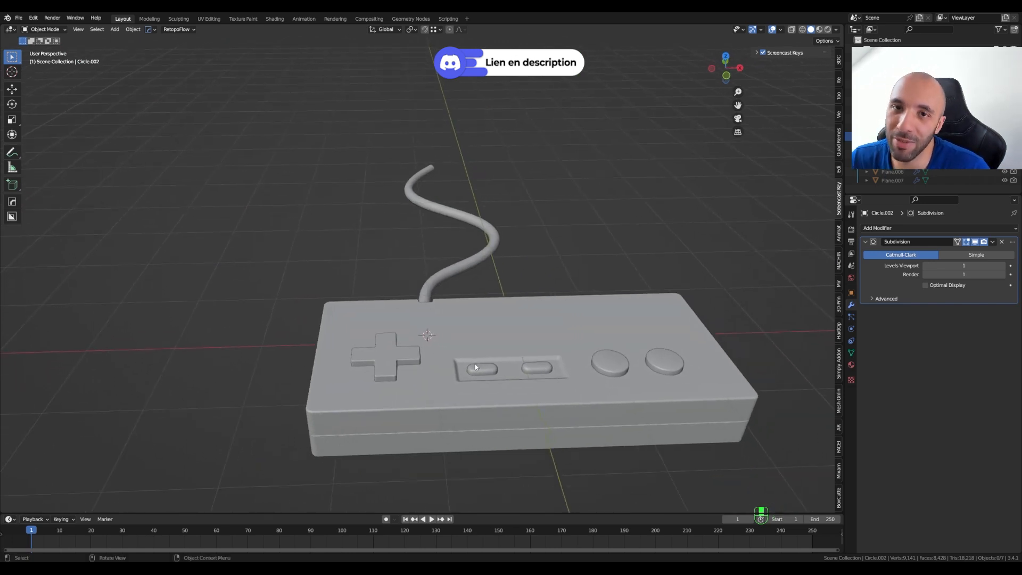